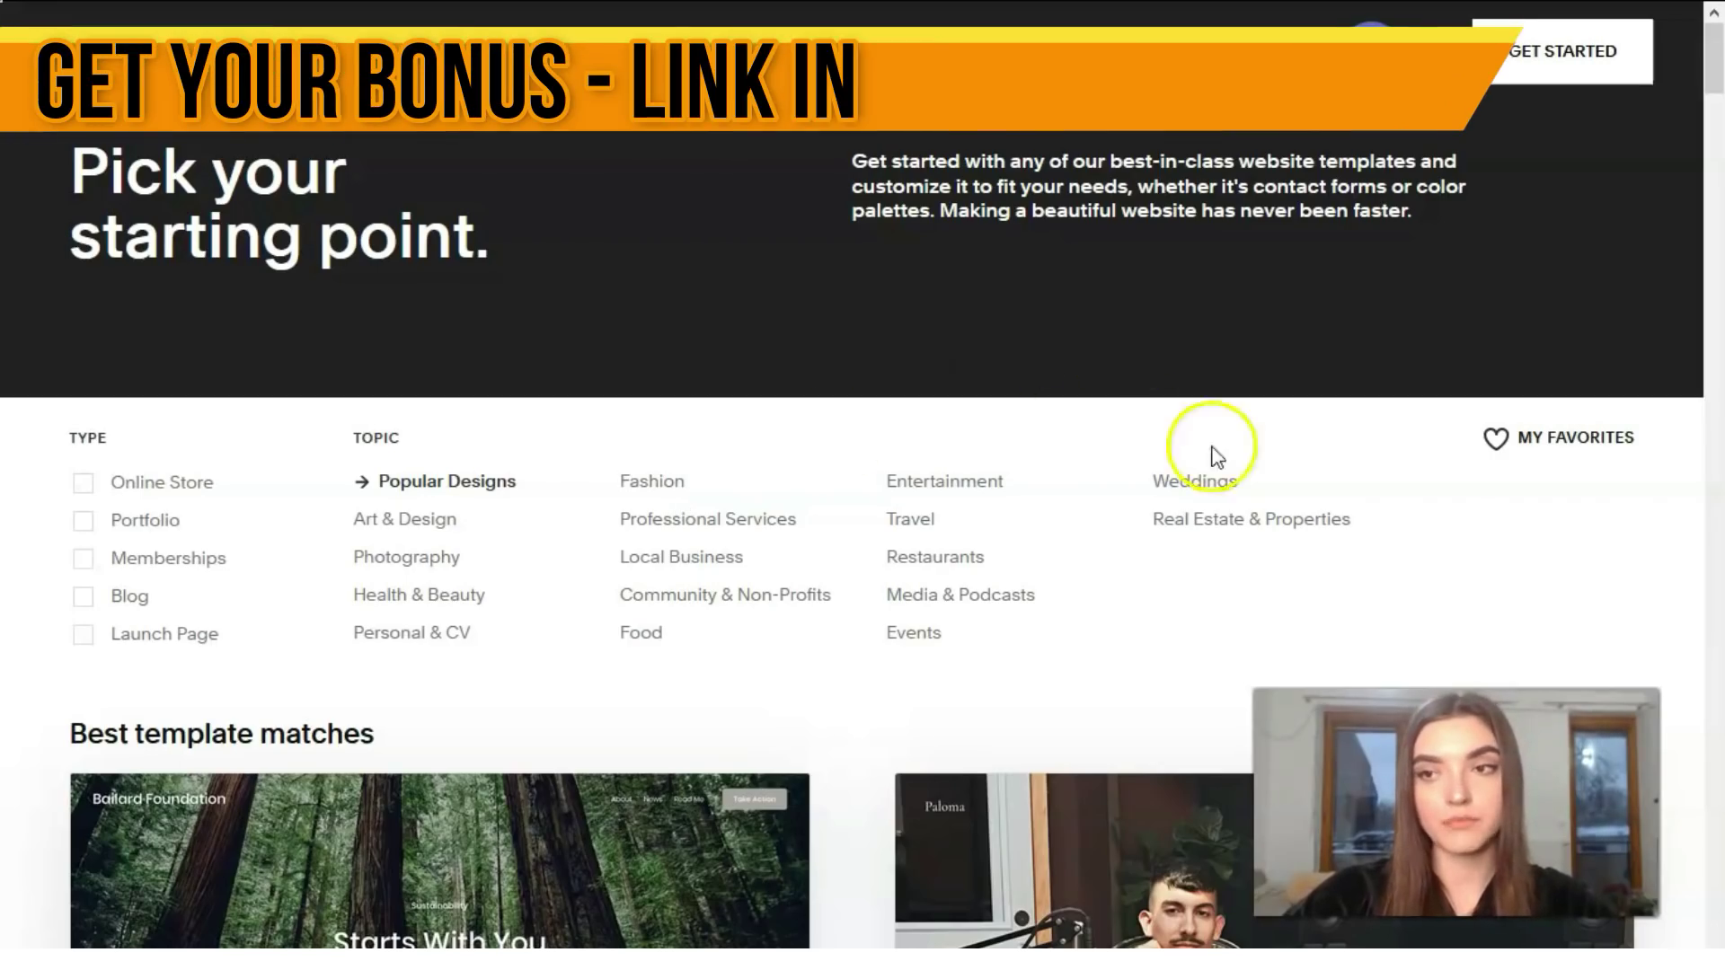
Hide the template filters and scroll the Popular Designs gallery down to the Colima card
scroll(1145, 514, down, 15)
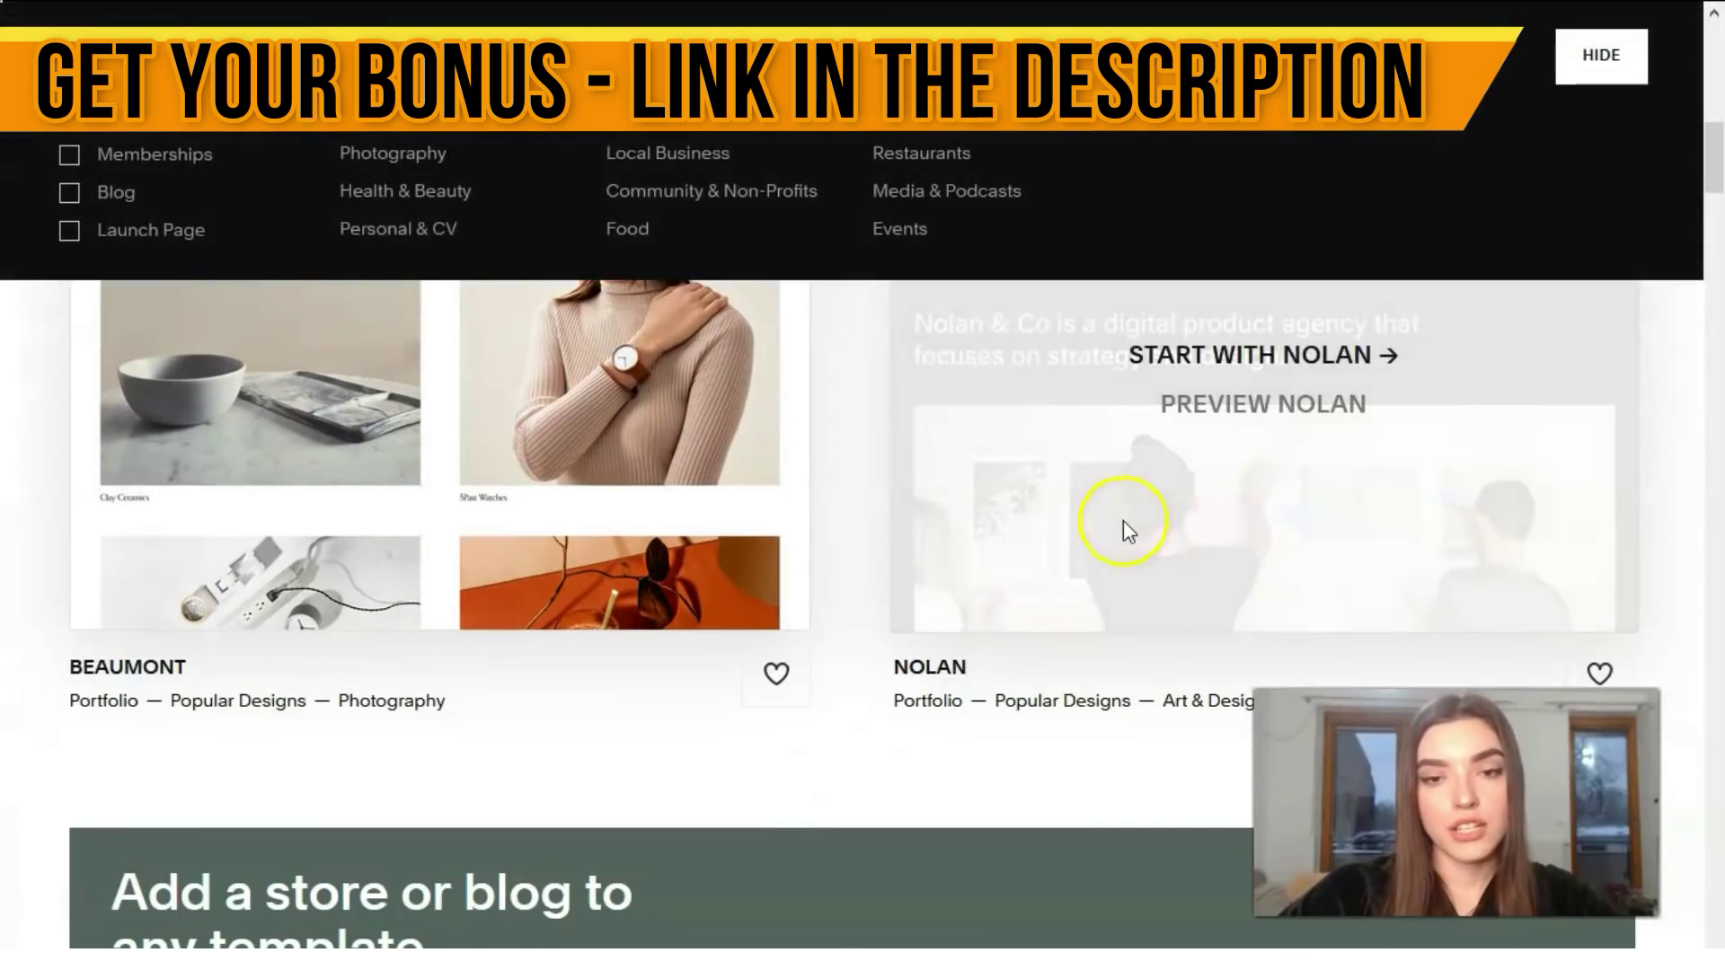
click(1568, 77)
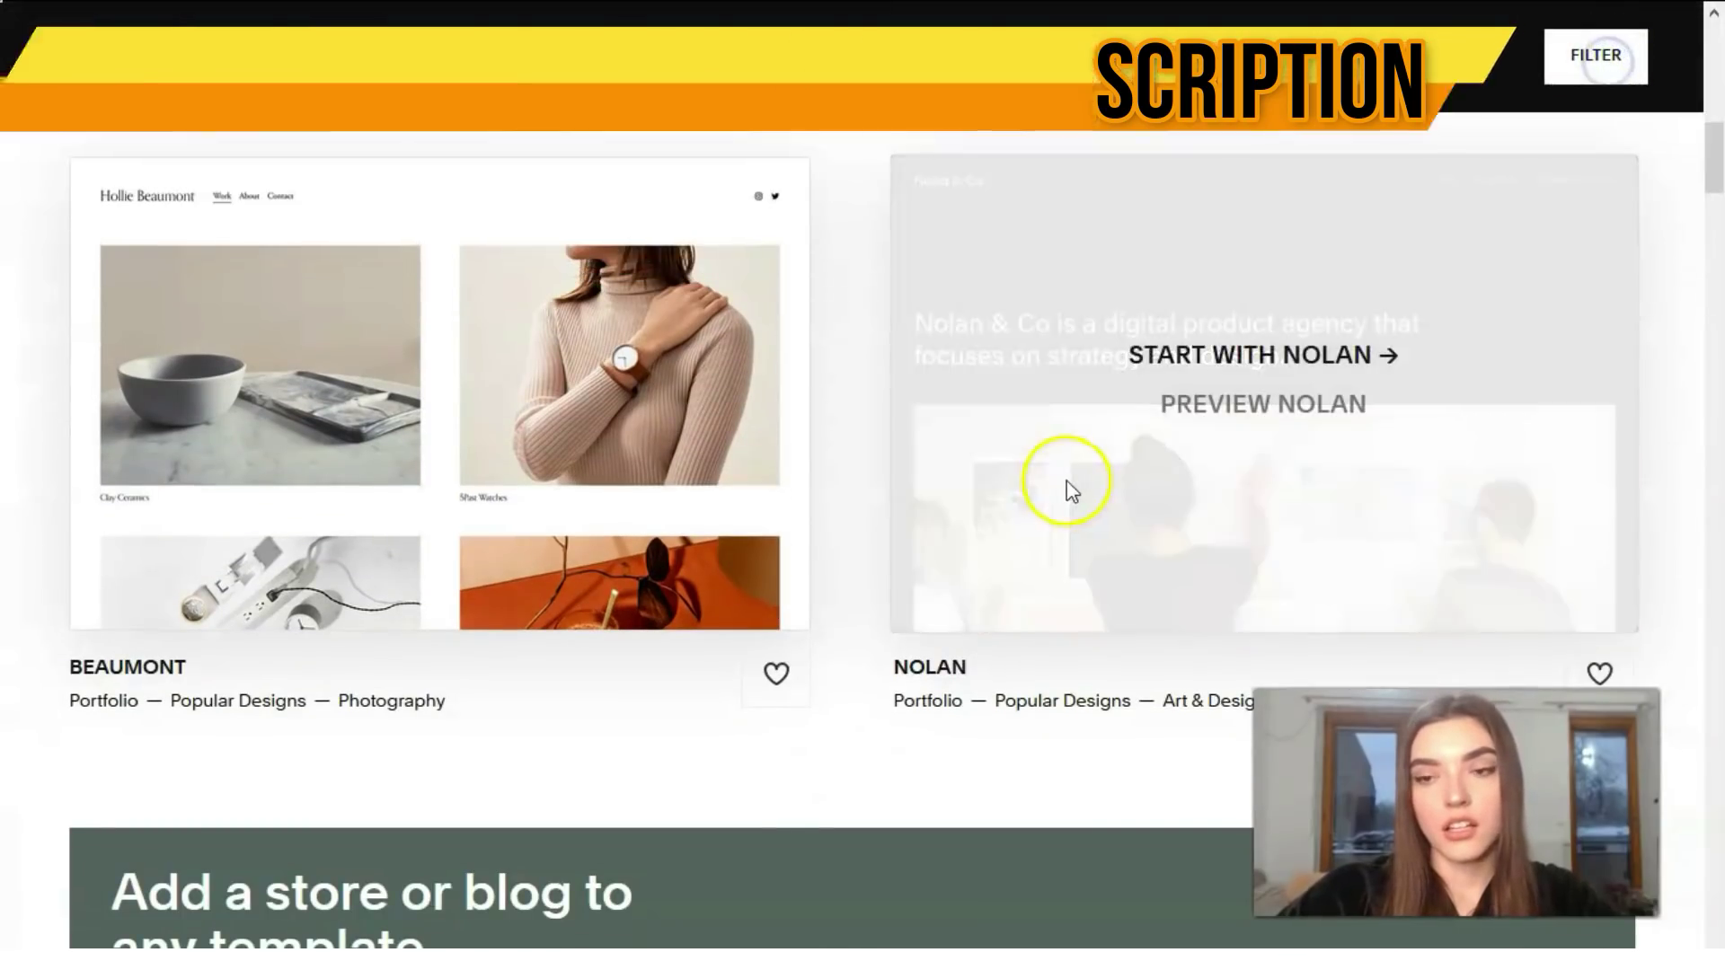
scroll(1065, 481, down, 5)
scroll(1069, 470, down, 12)
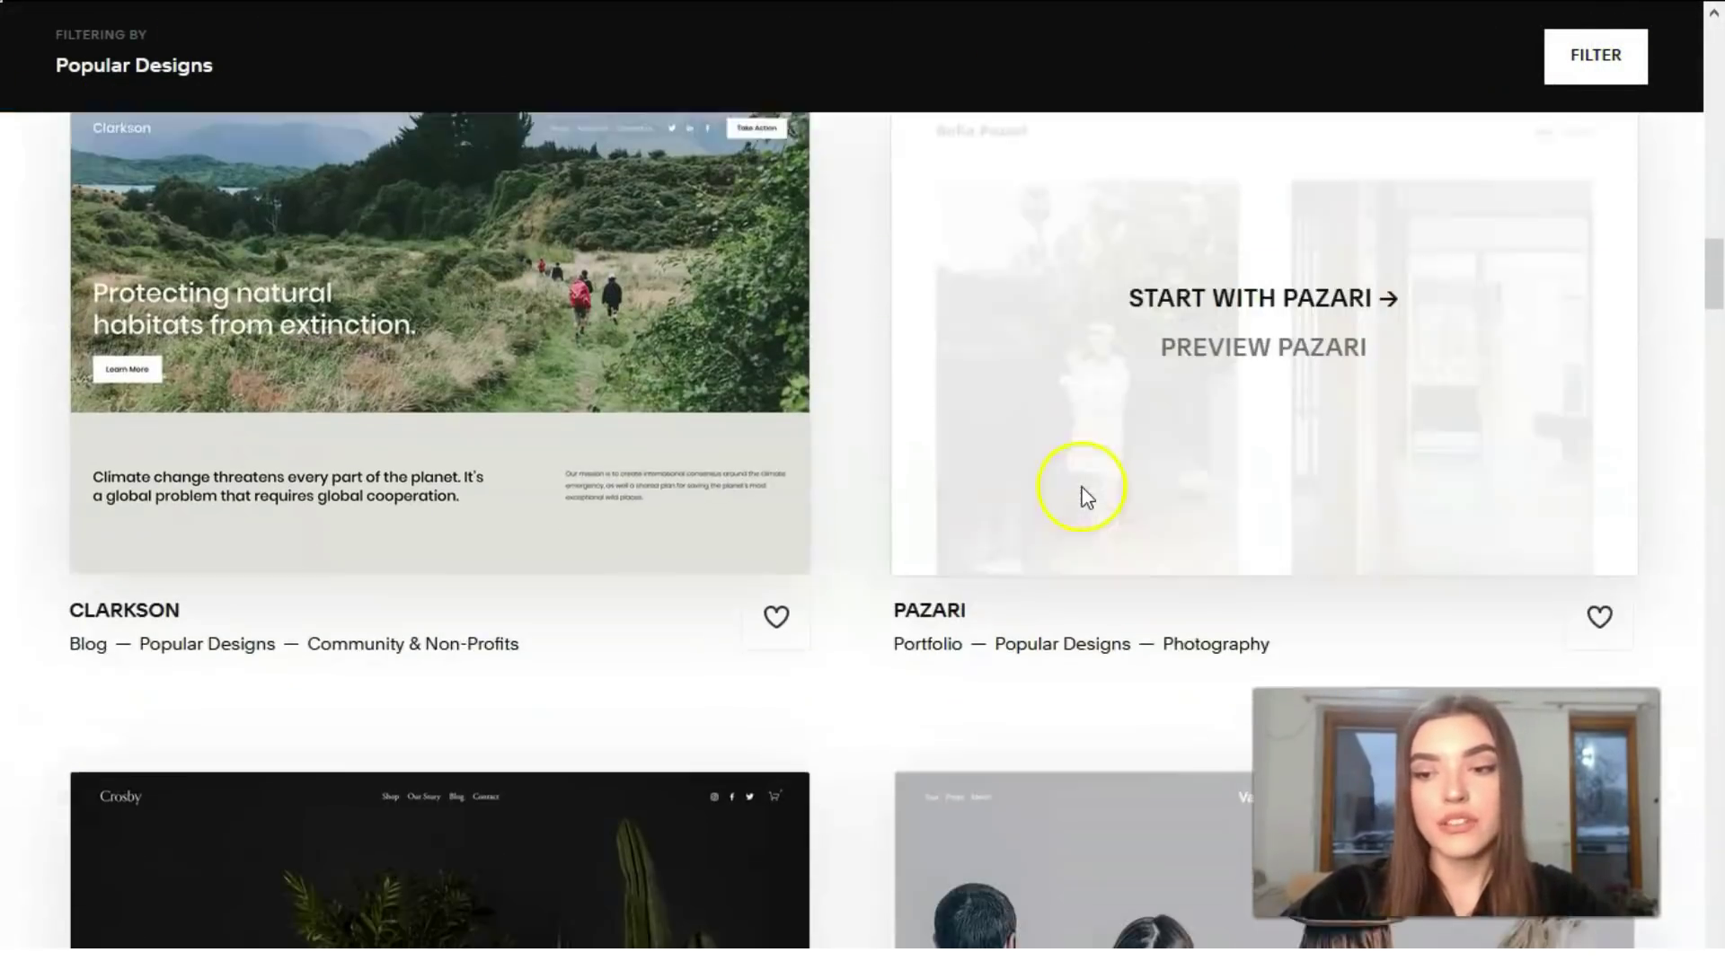
scroll(1088, 499, down, 15)
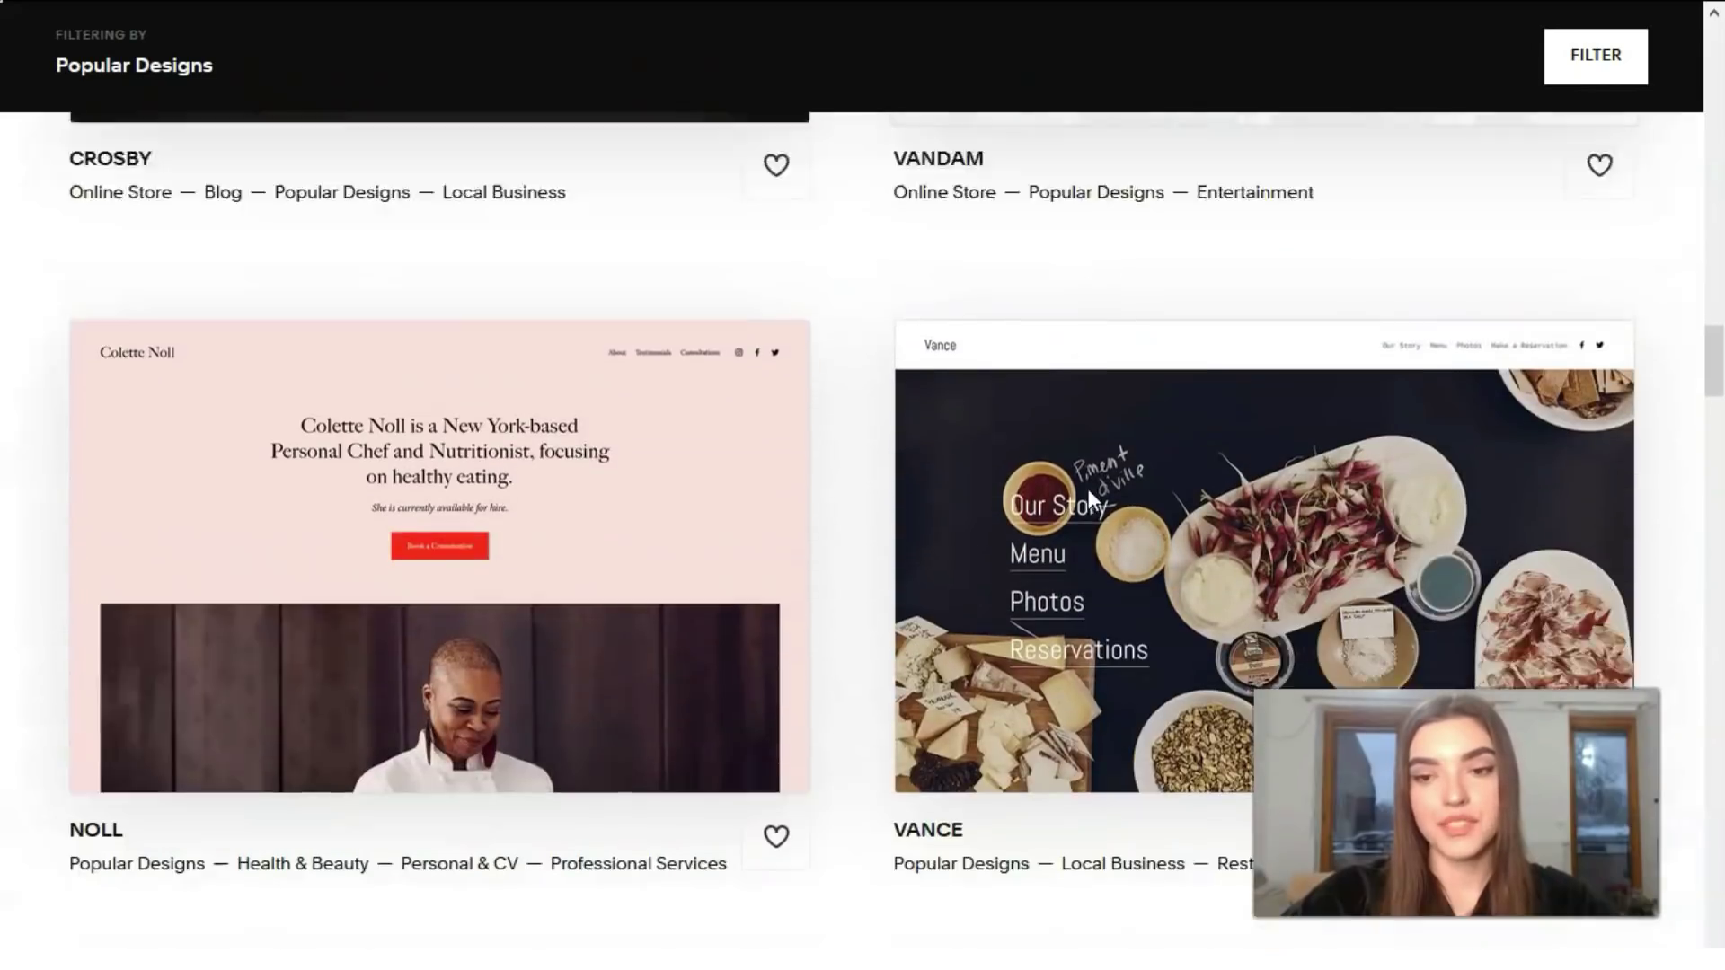
scroll(1091, 500, down, 8)
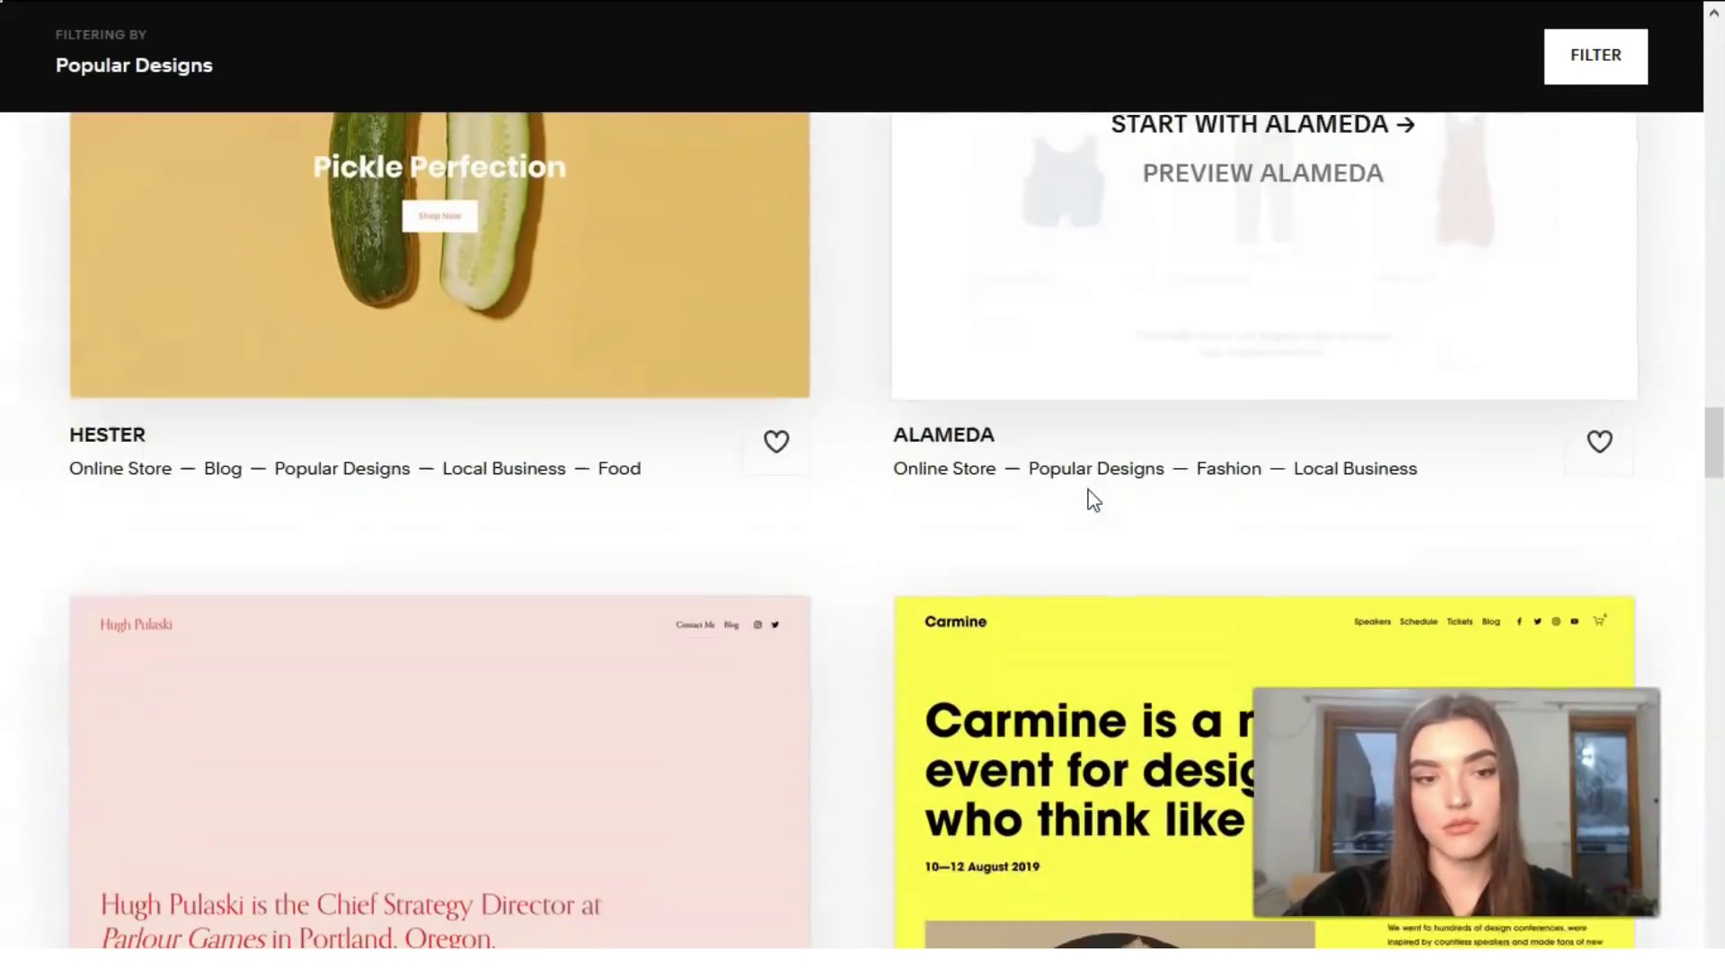
scroll(1092, 496, down, 14)
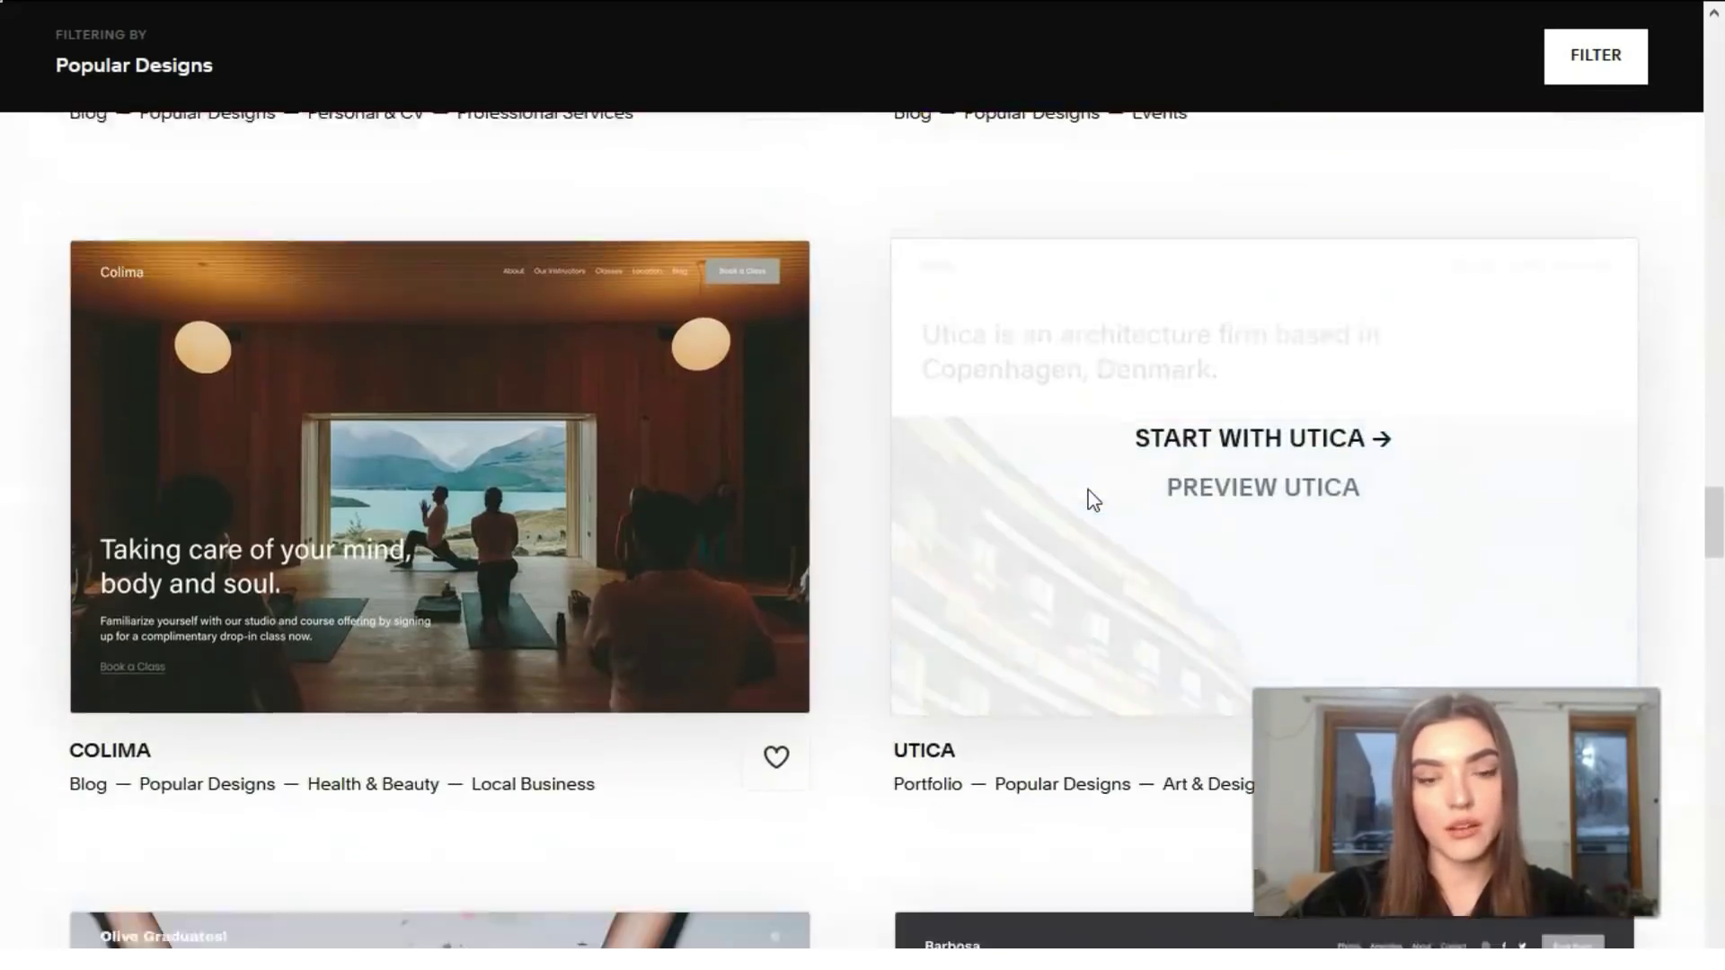
scroll(1087, 496, up, 4)
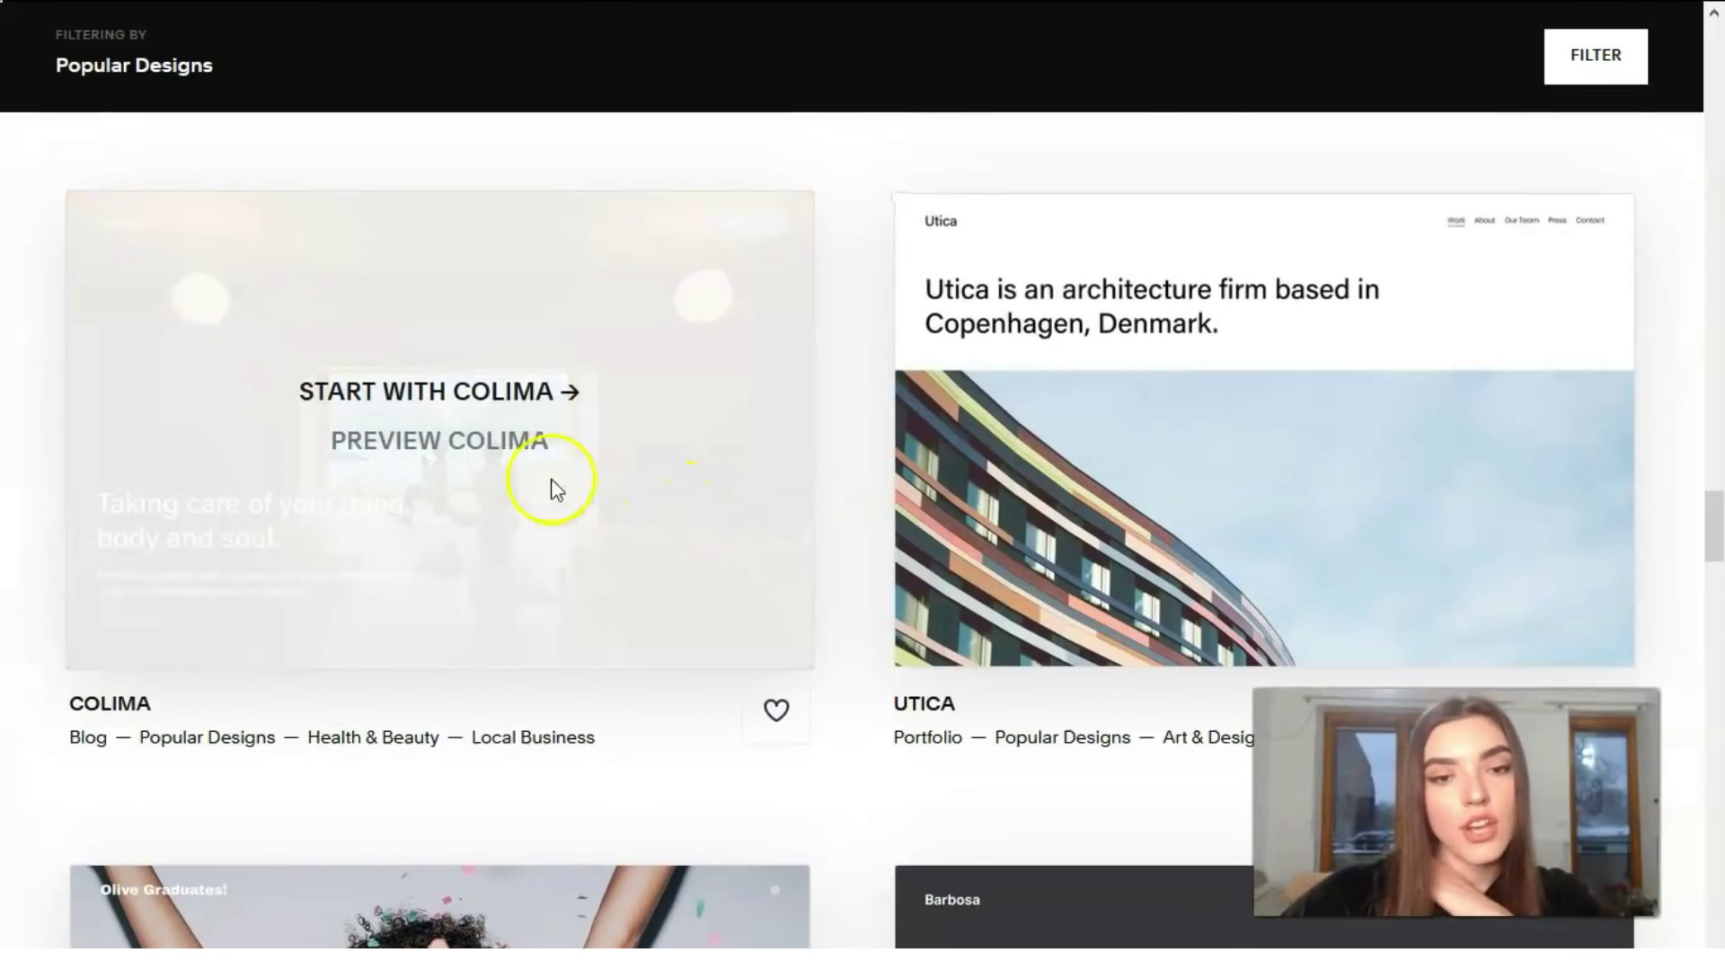
Preview the Colima template, scrolling through it at desktop and tablet widths
click(526, 449)
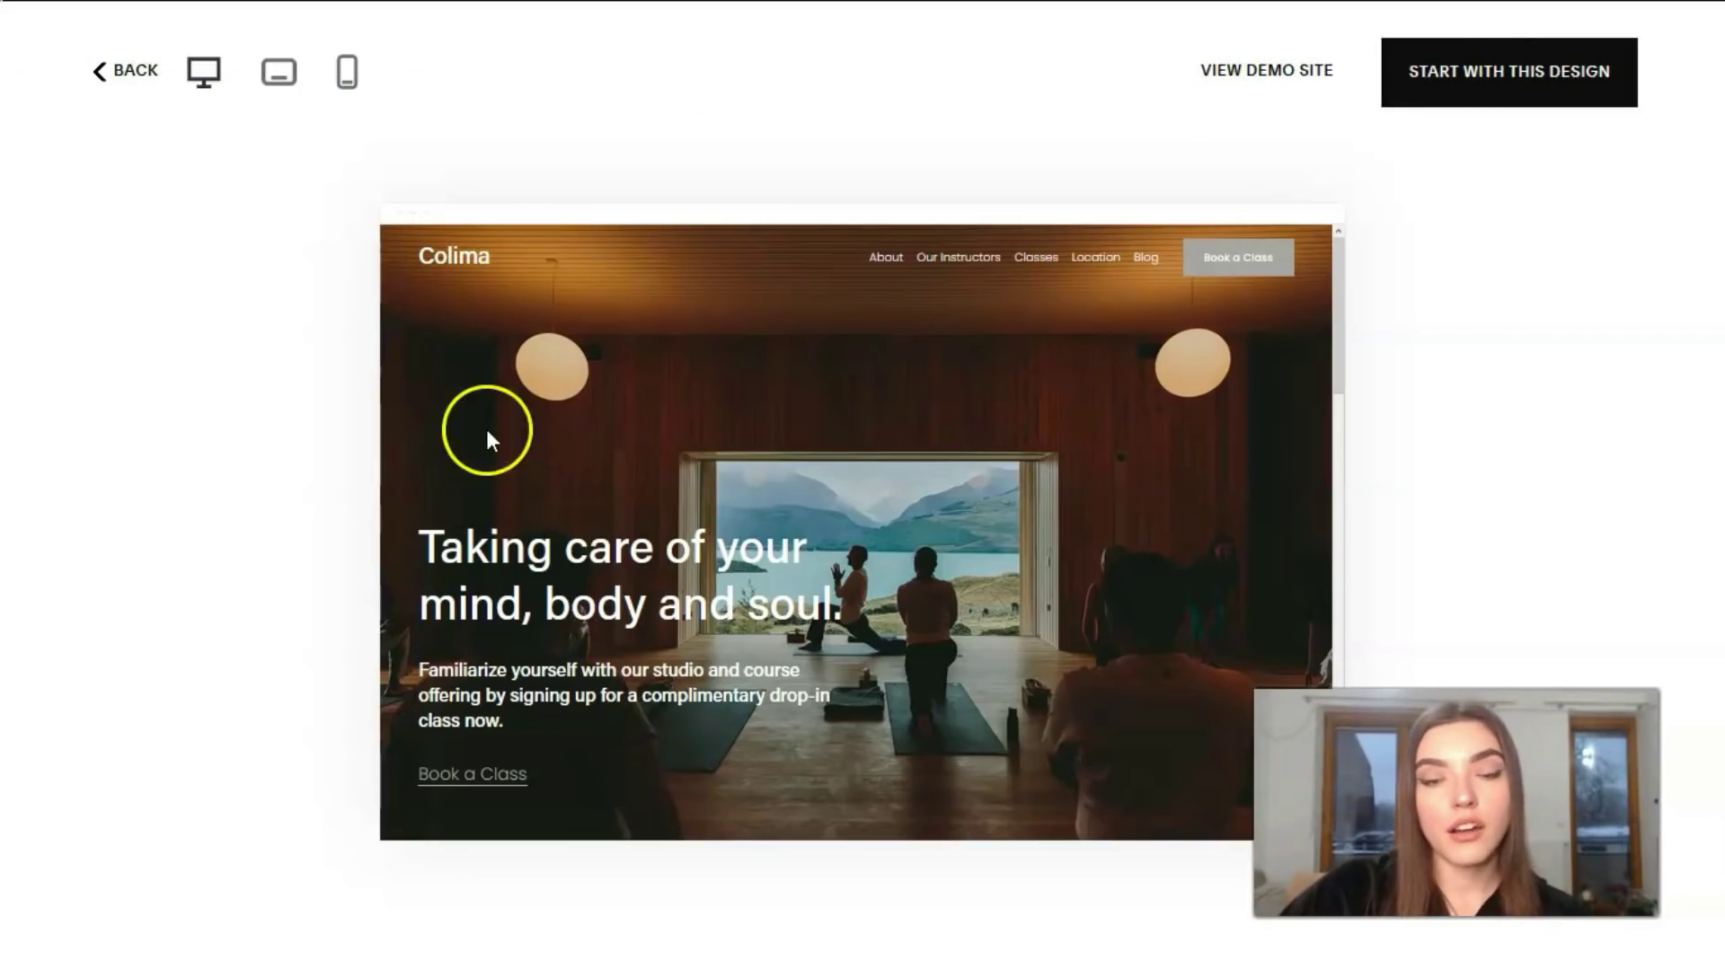
scroll(526, 534, down, 7)
scroll(539, 548, down, 10)
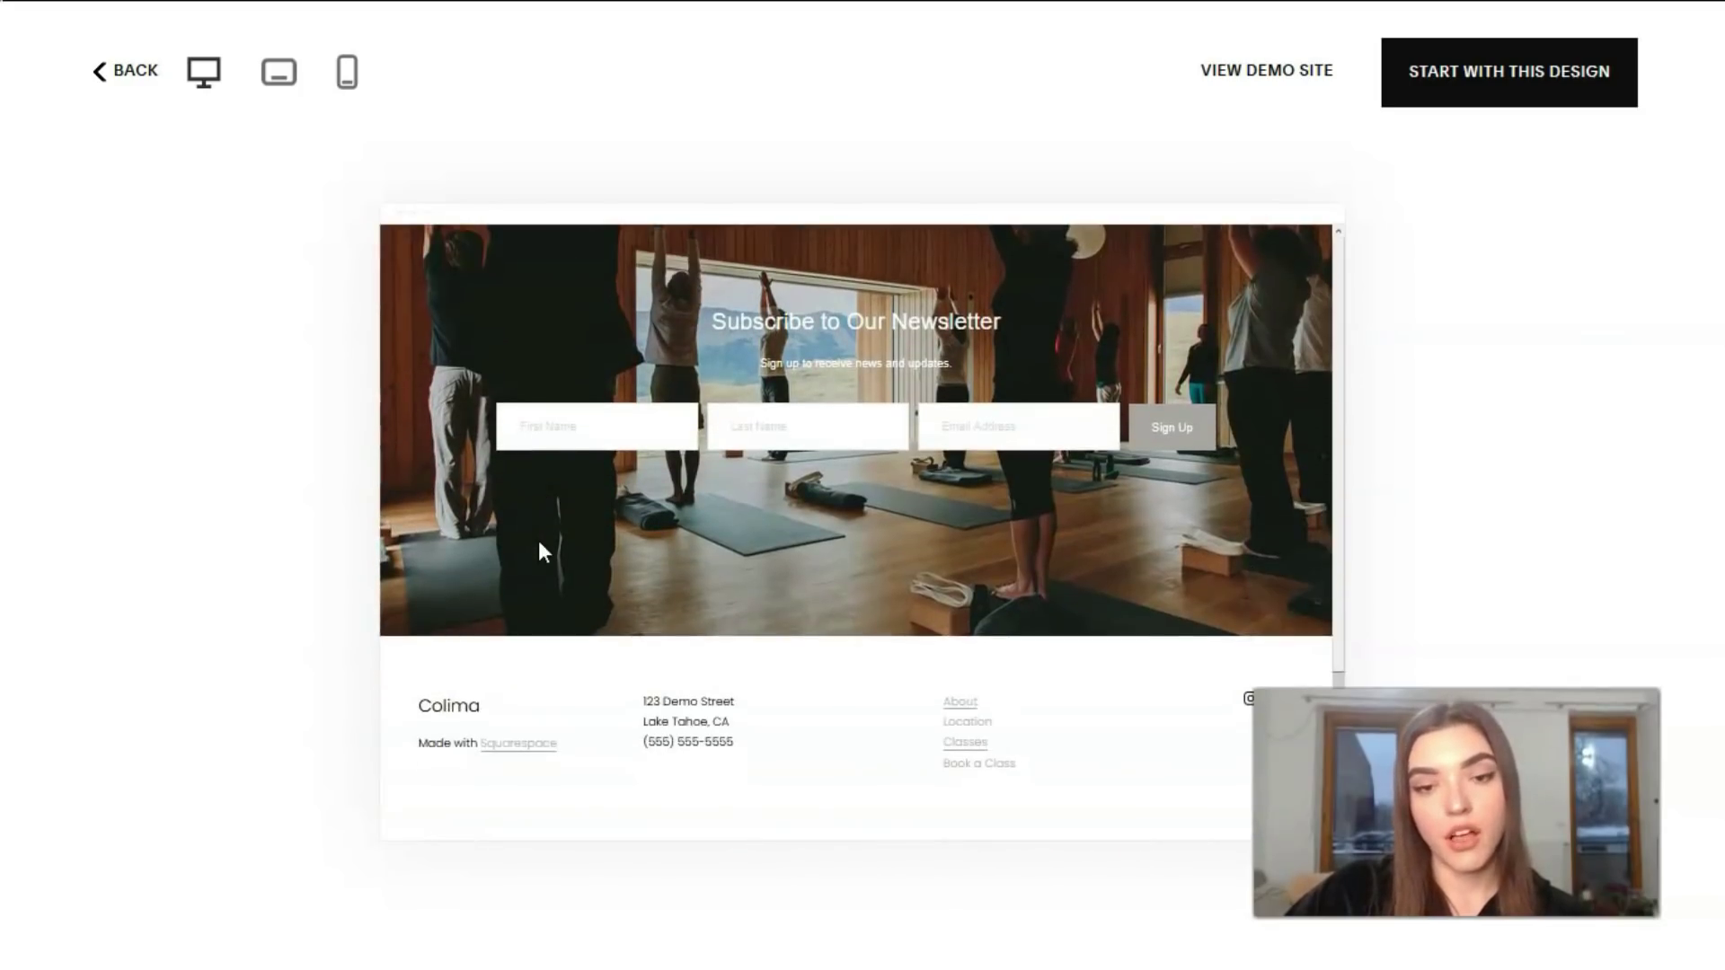
scroll(539, 550, up, 17)
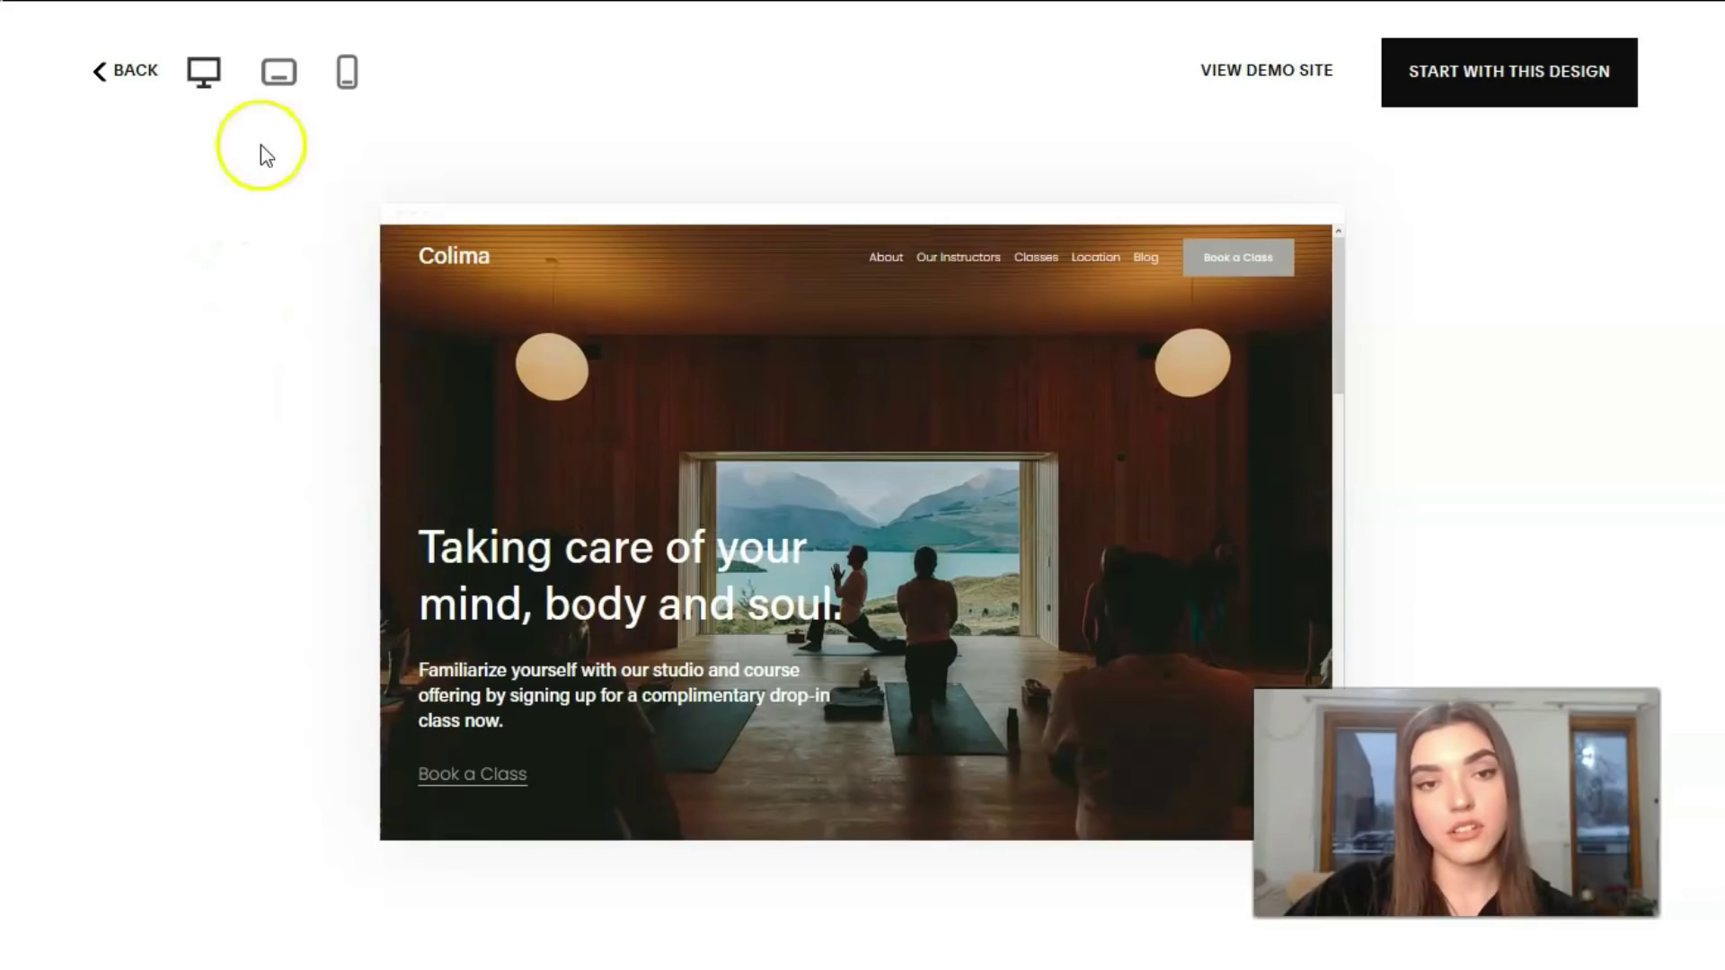
click(279, 72)
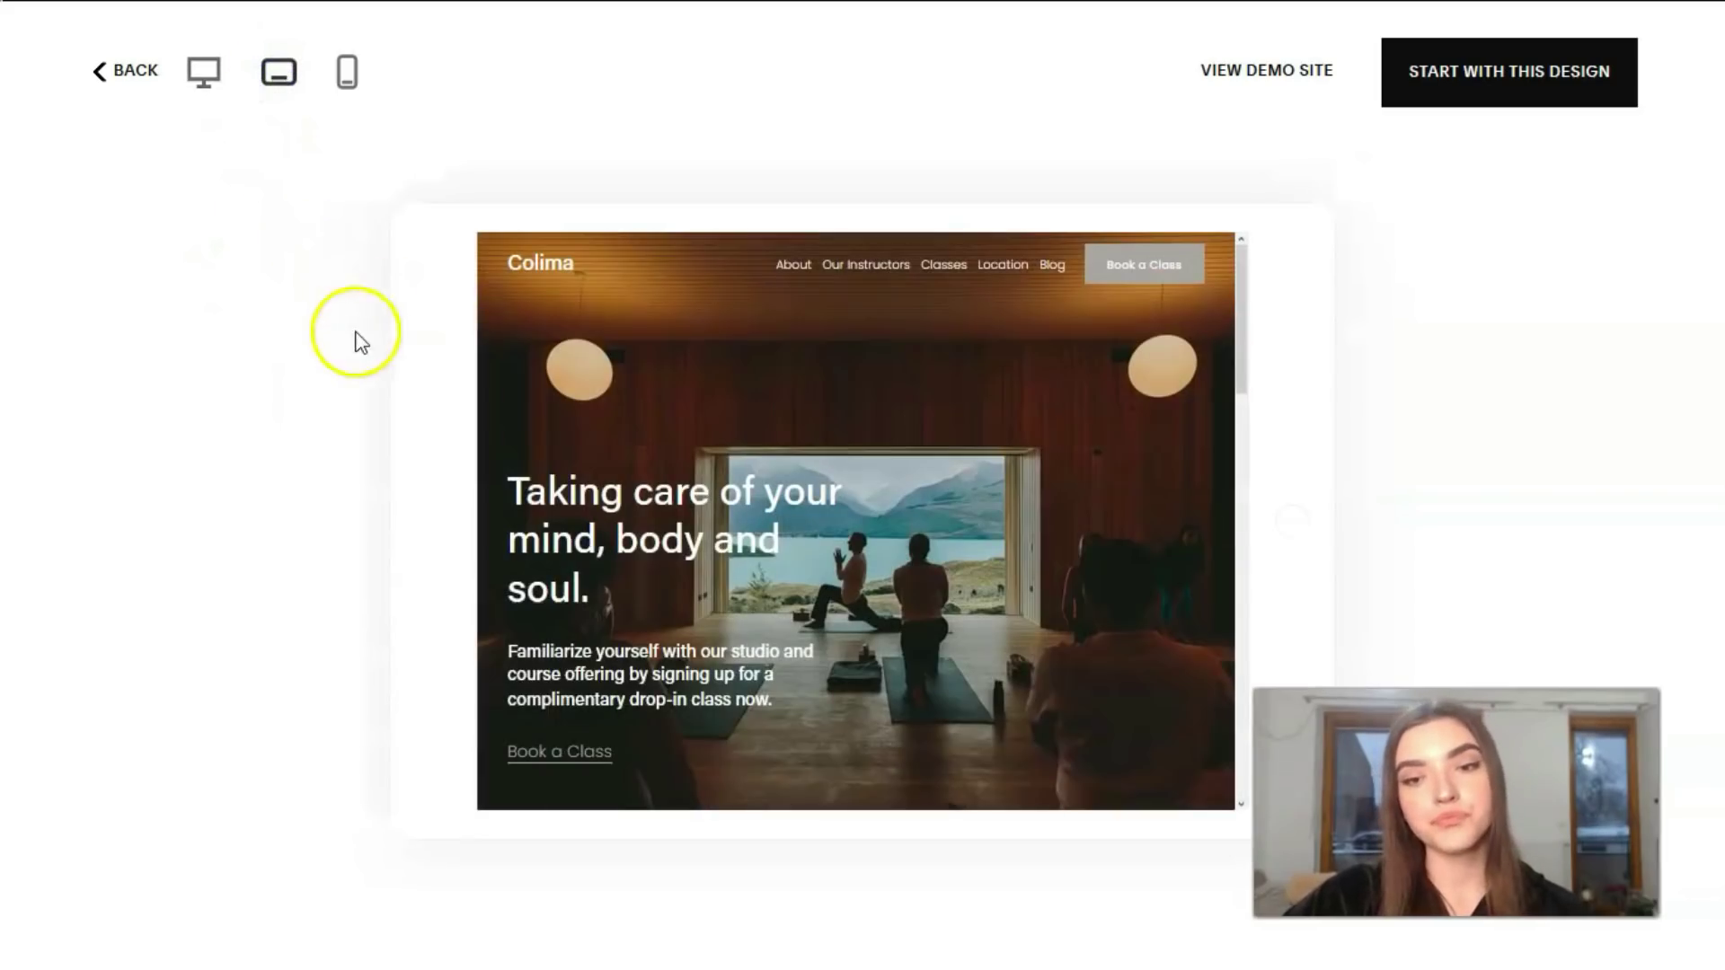
scroll(620, 341, down, 10)
scroll(633, 340, down, 5)
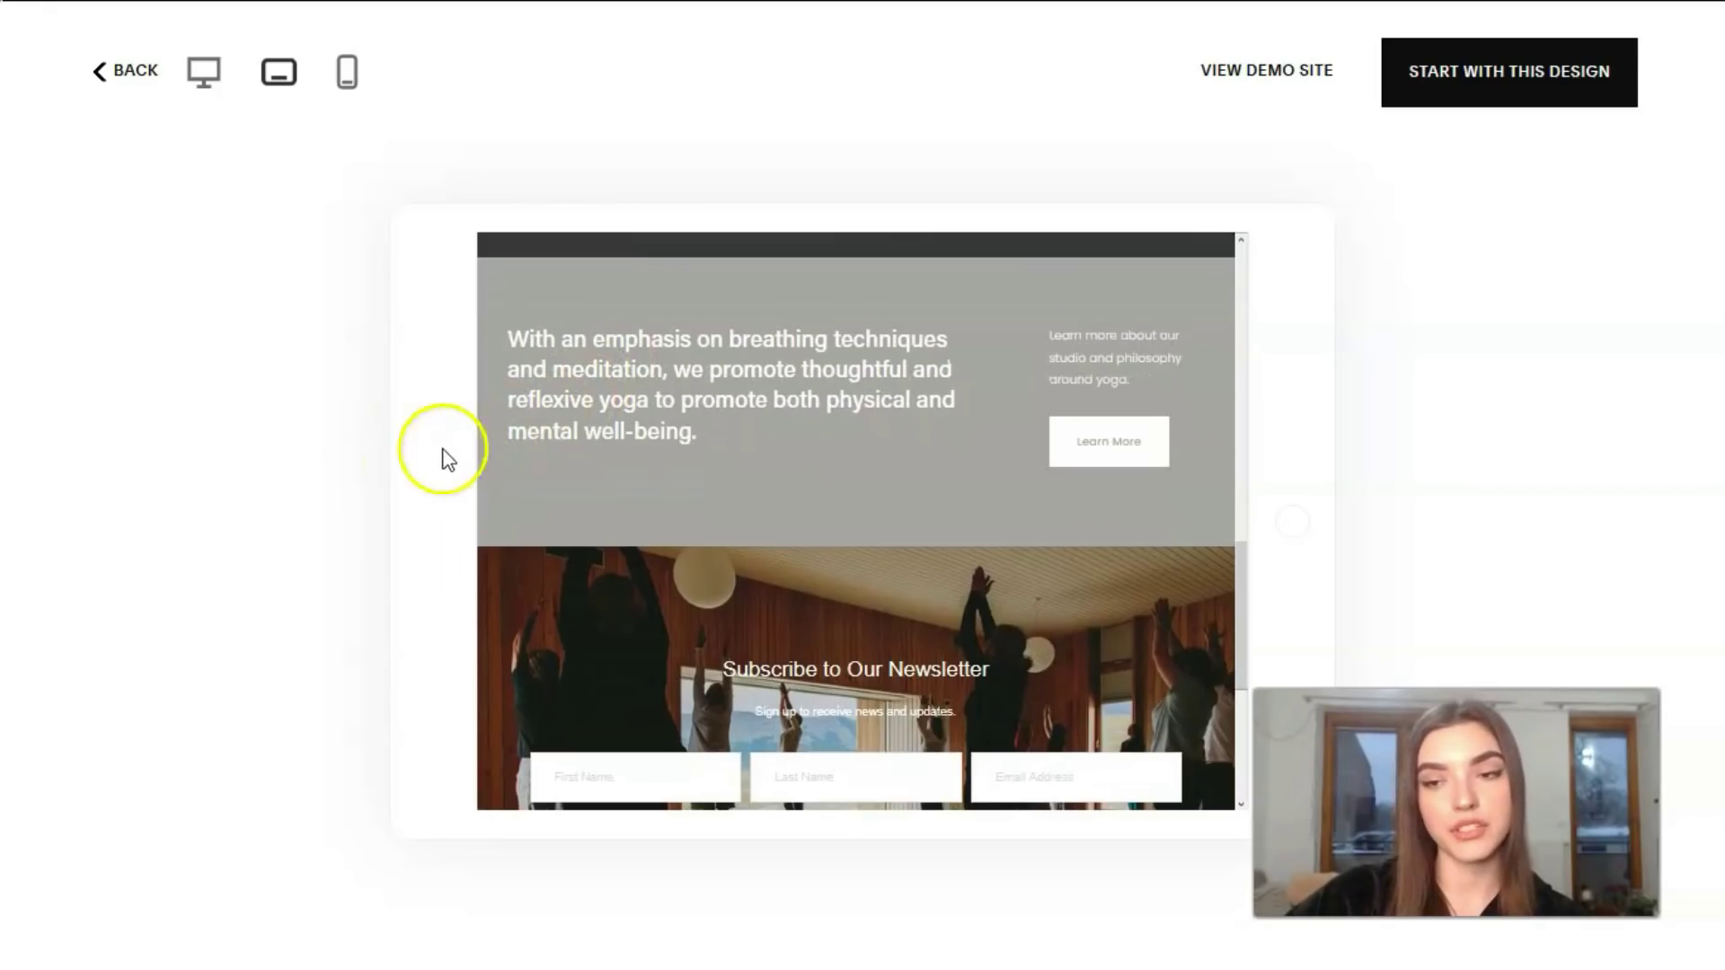
scroll(885, 472, down, 1)
scroll(878, 462, down, 4)
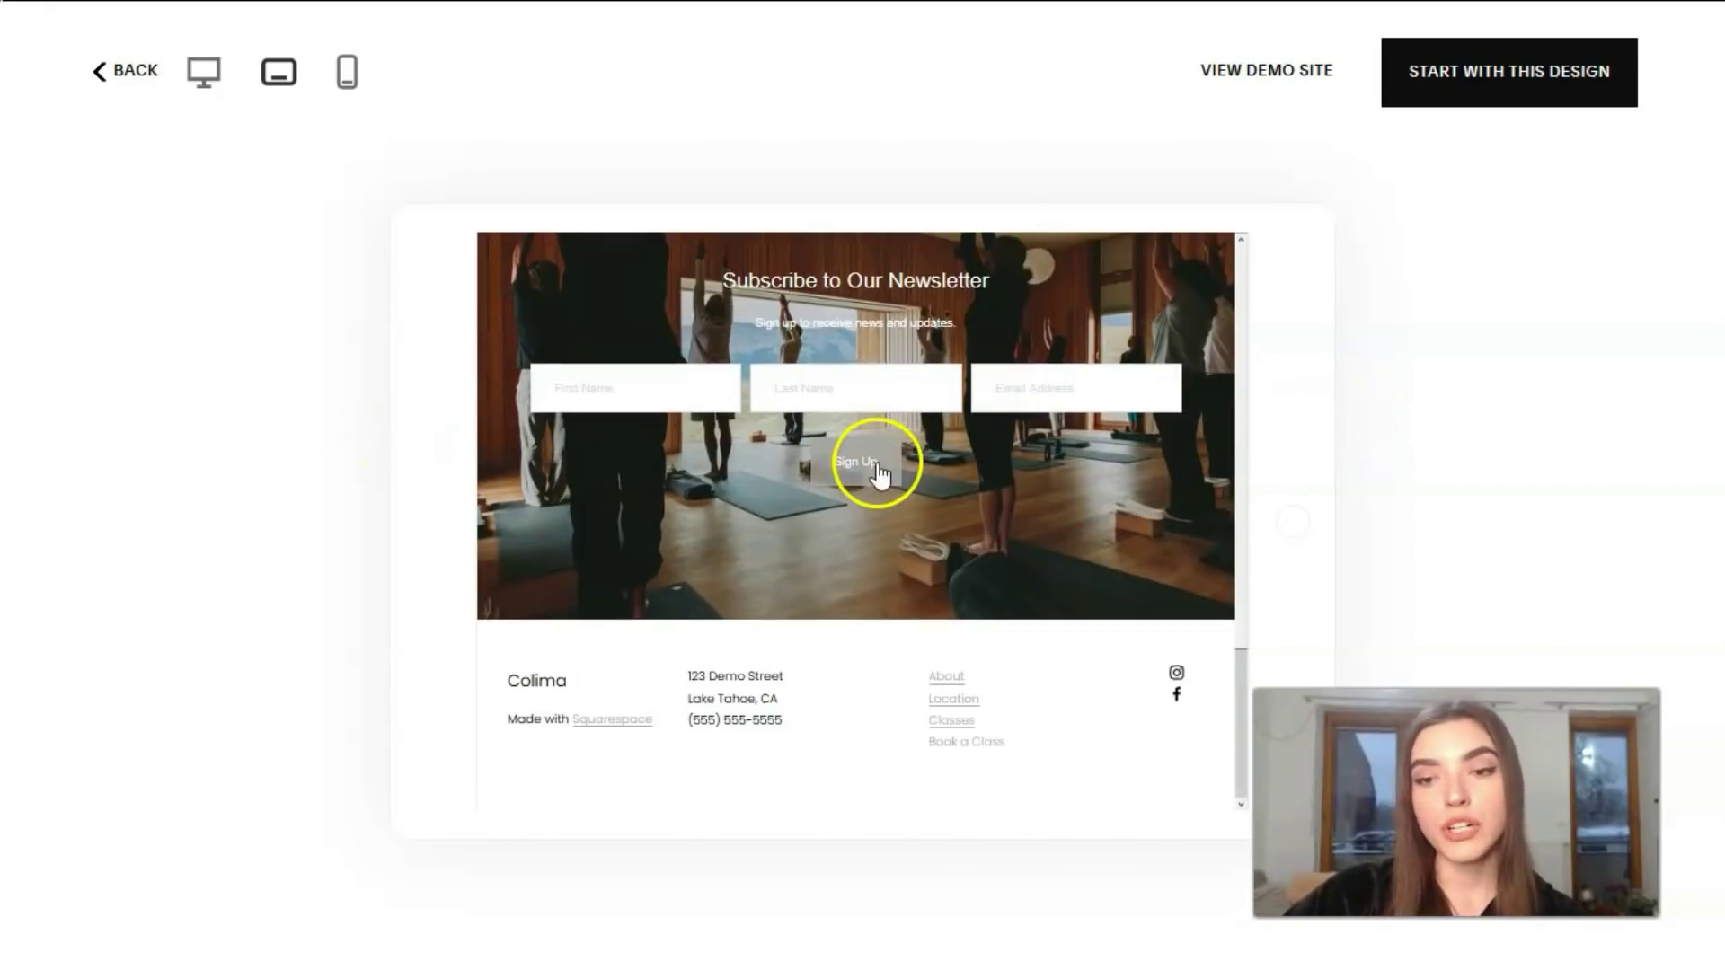
scroll(820, 454, up, 8)
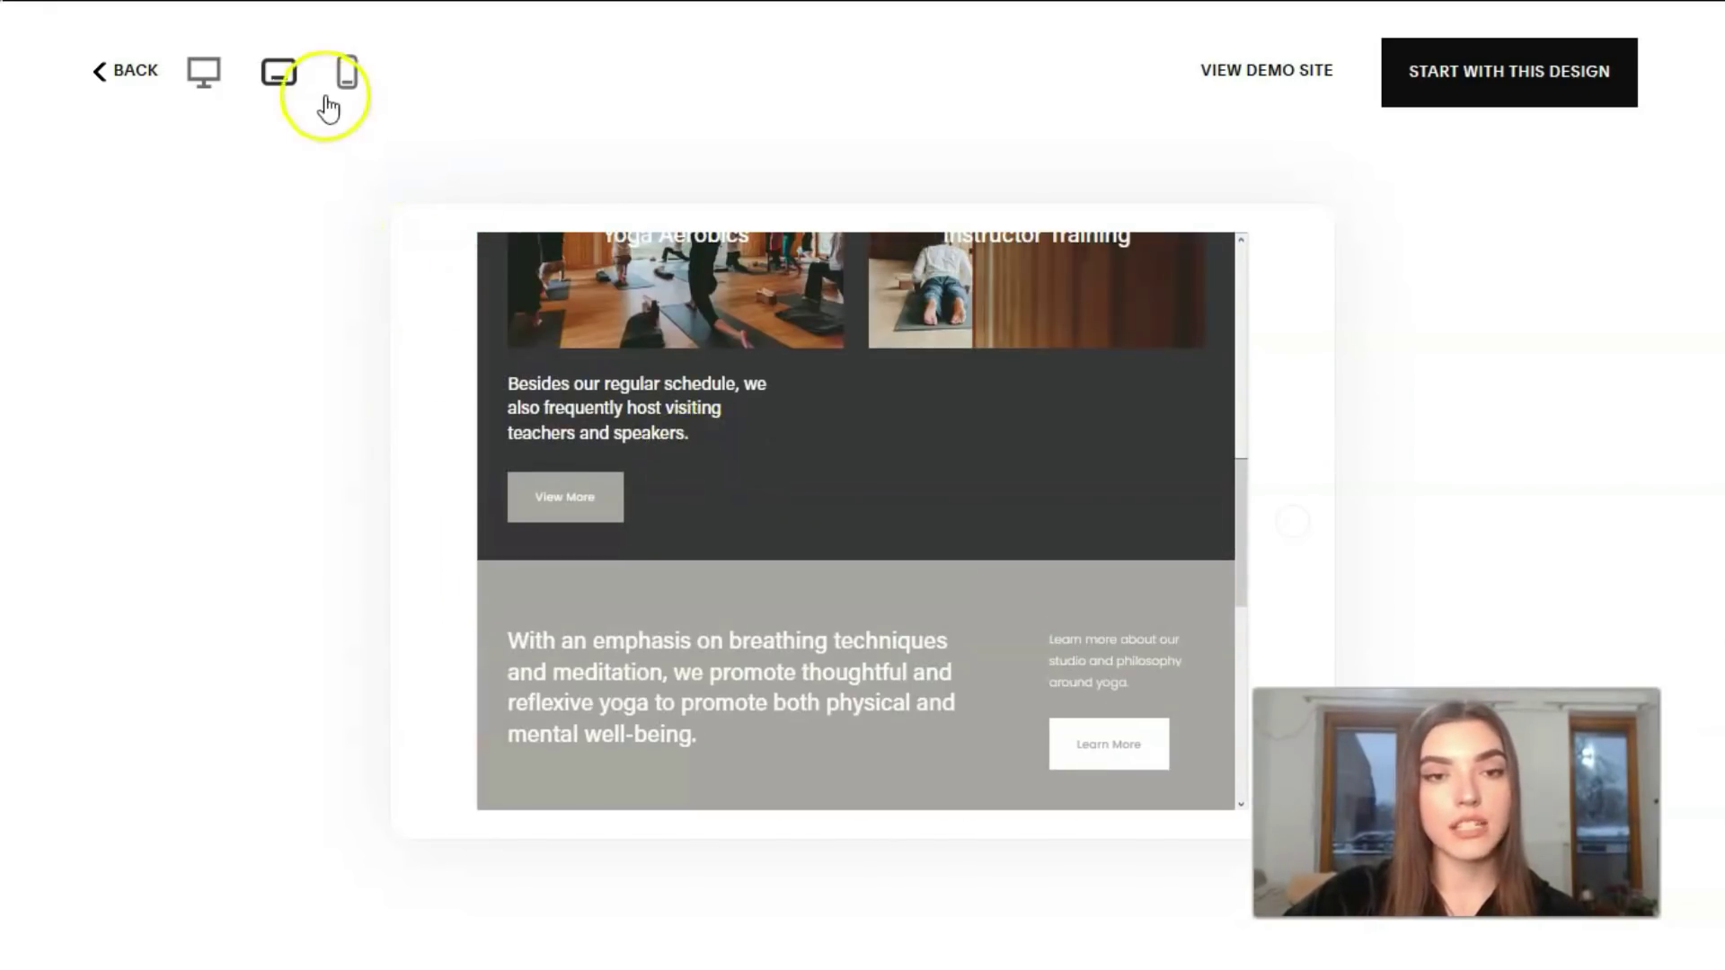
click(347, 76)
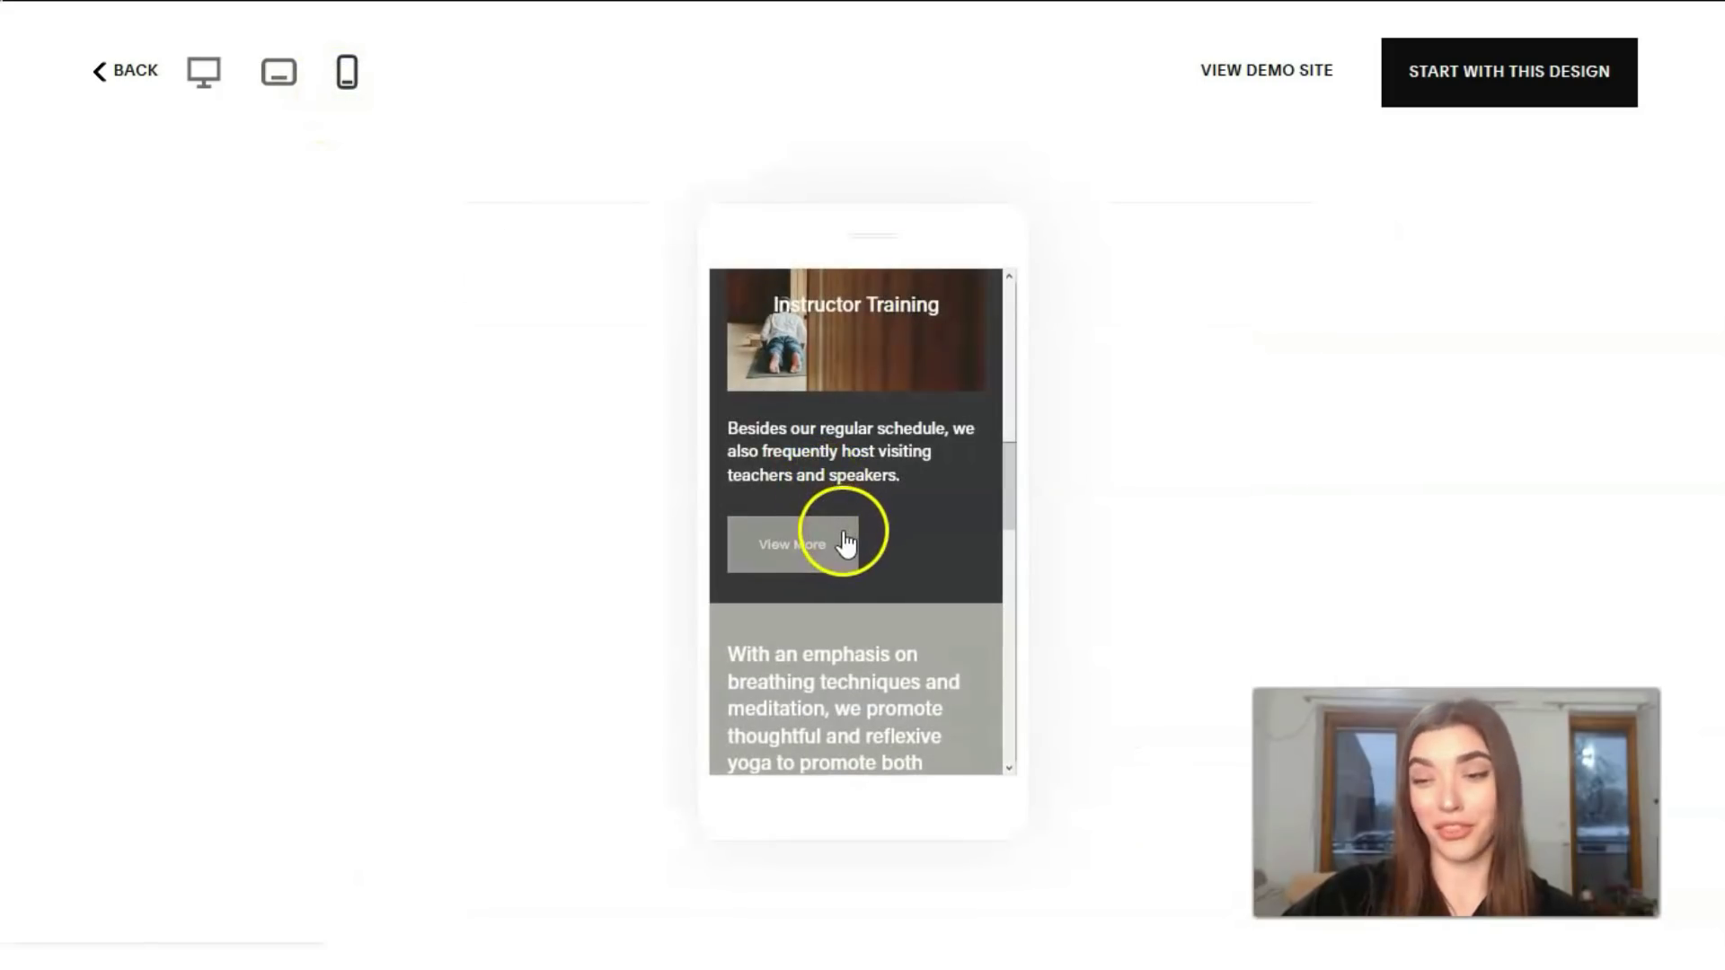
scroll(833, 533, down, 10)
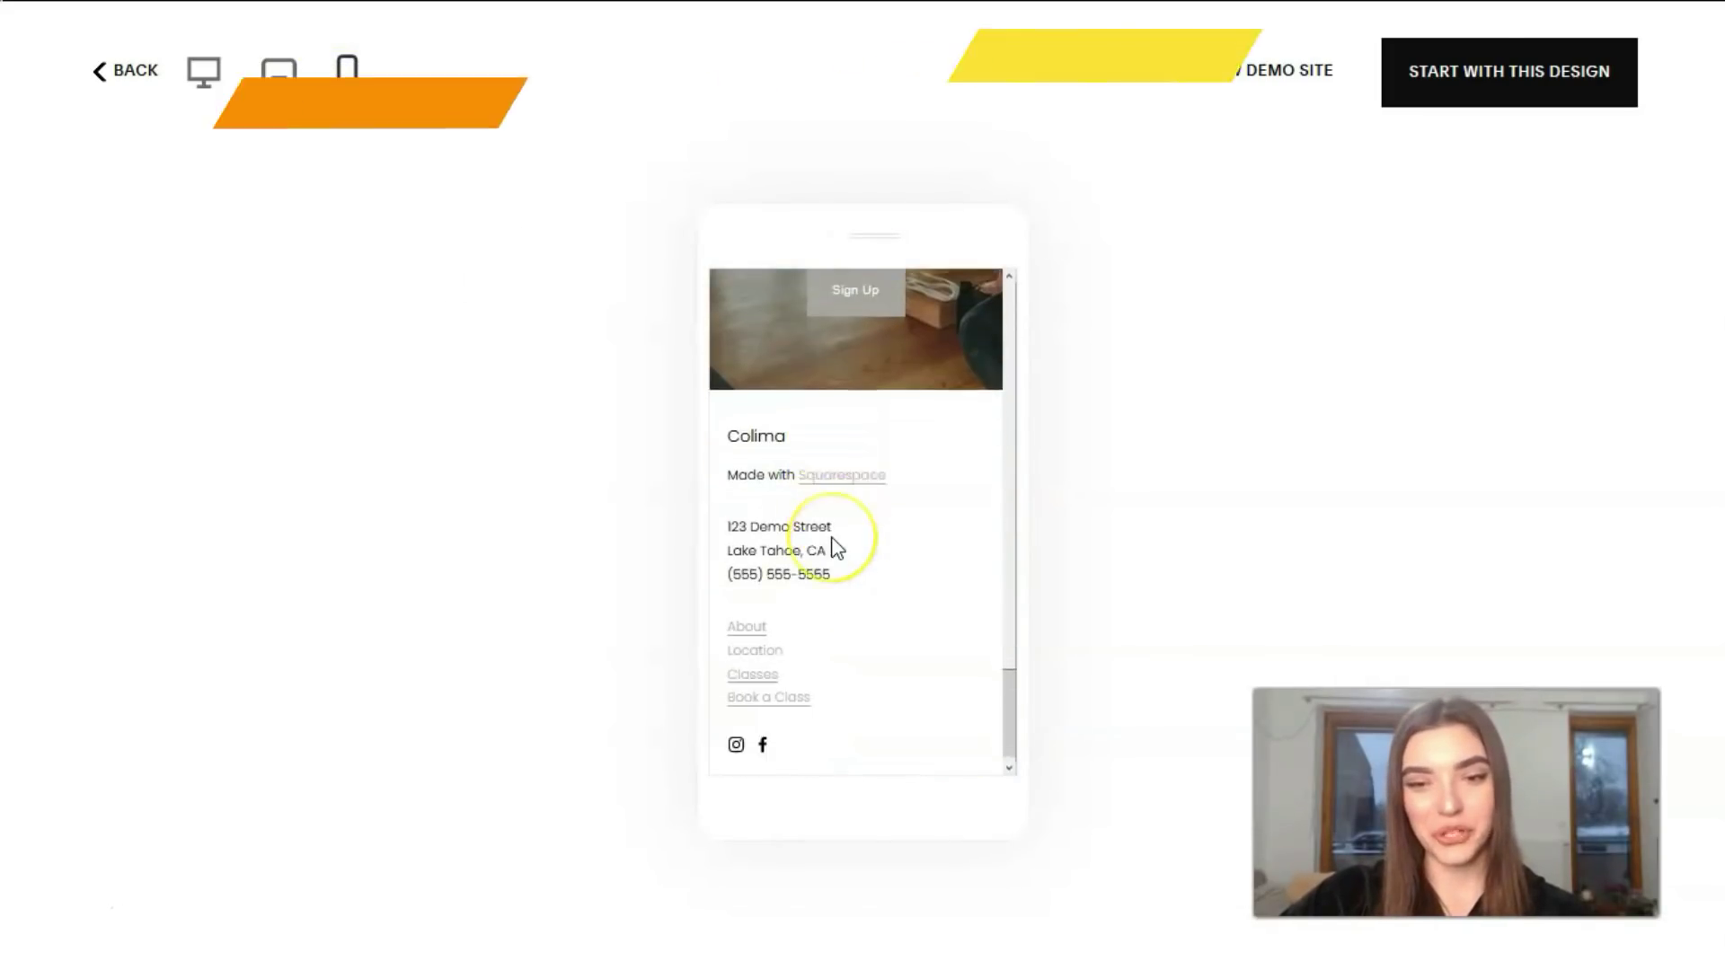
scroll(834, 546, up, 6)
scroll(833, 539, up, 8)
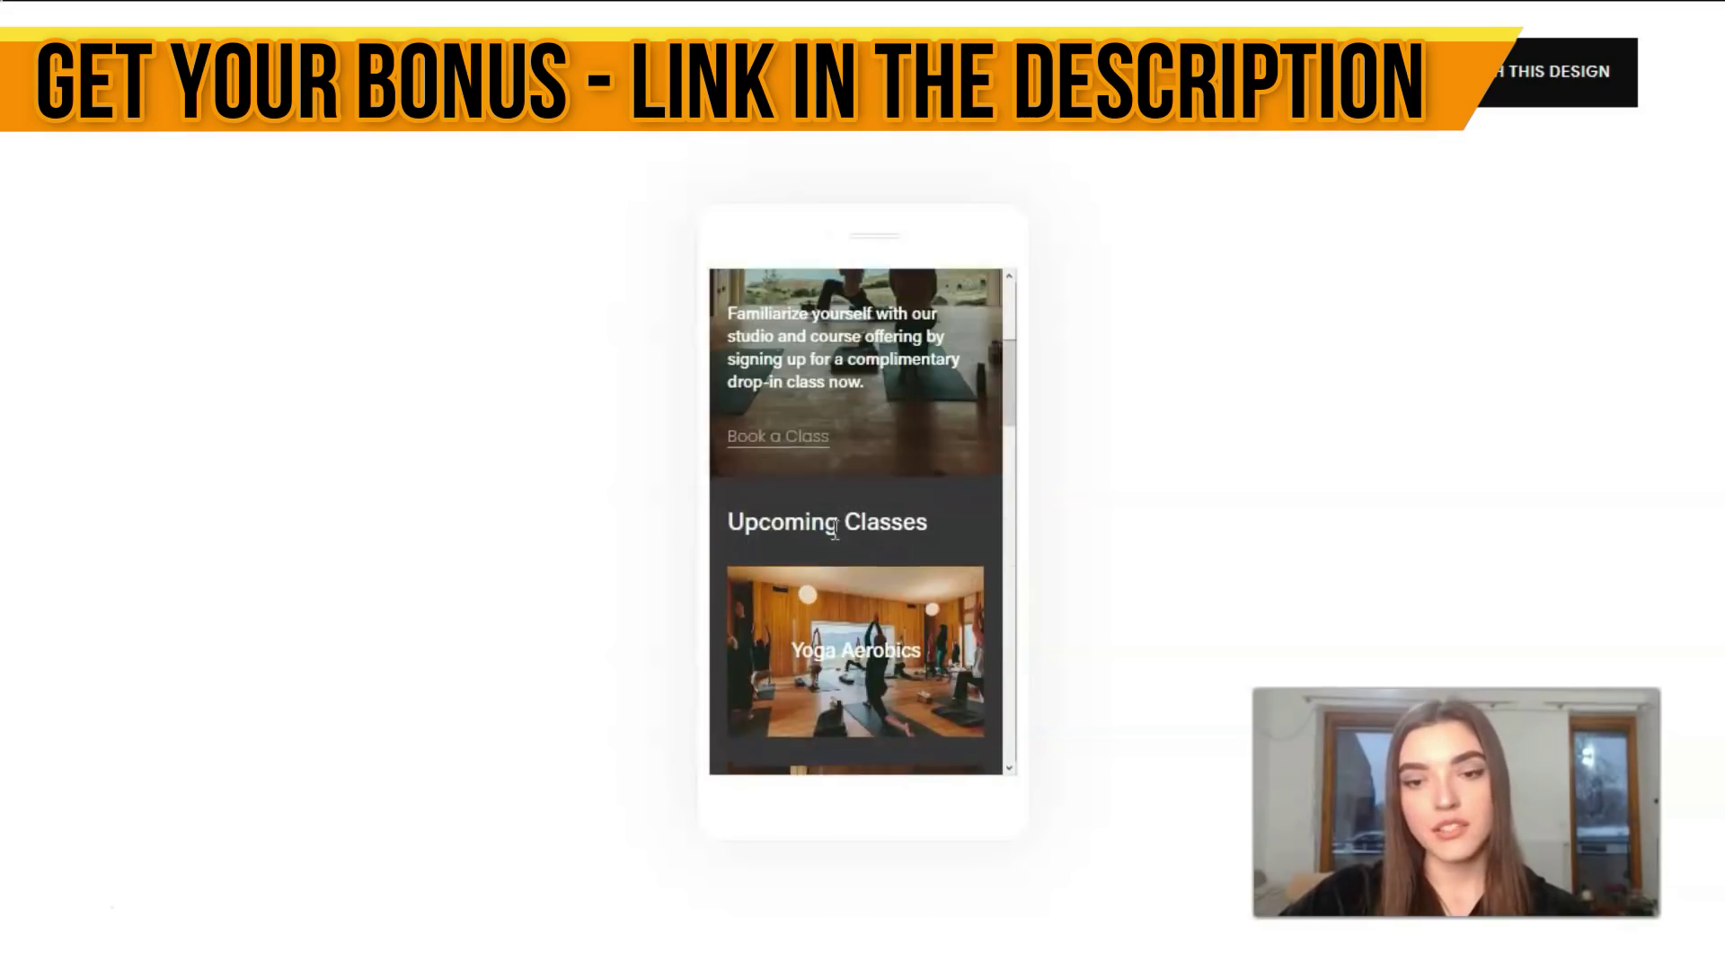
click(1588, 95)
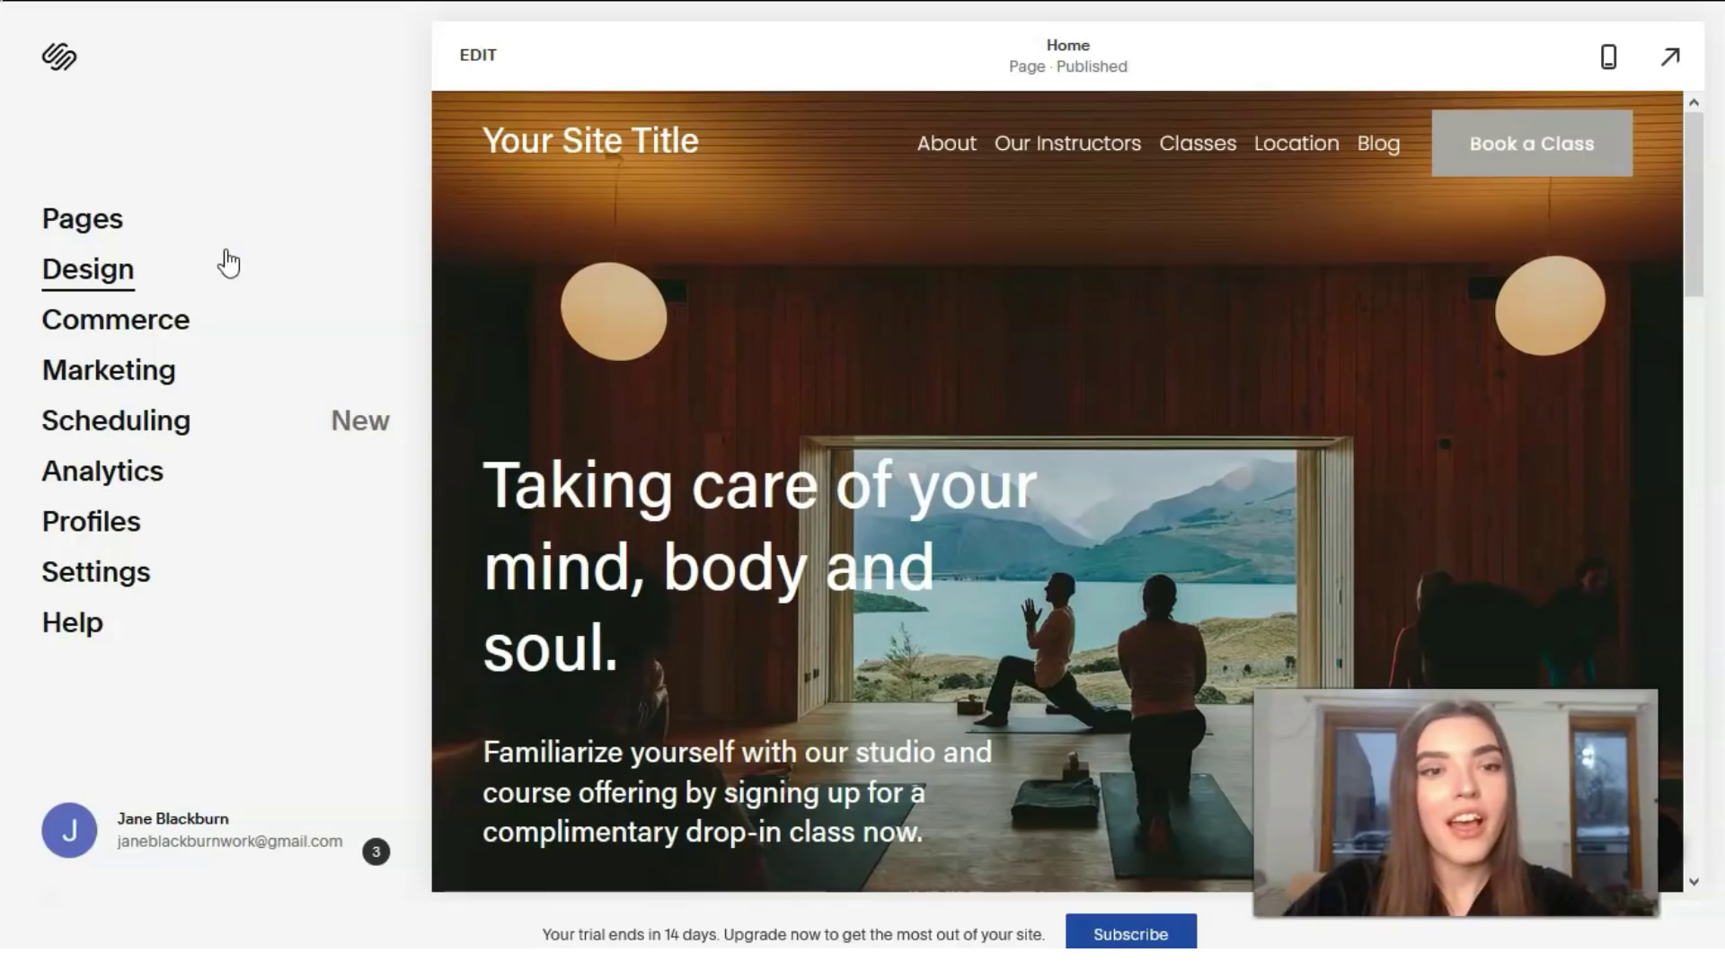
Browse the new site's Pages list, then return to the main site menu
click(79, 227)
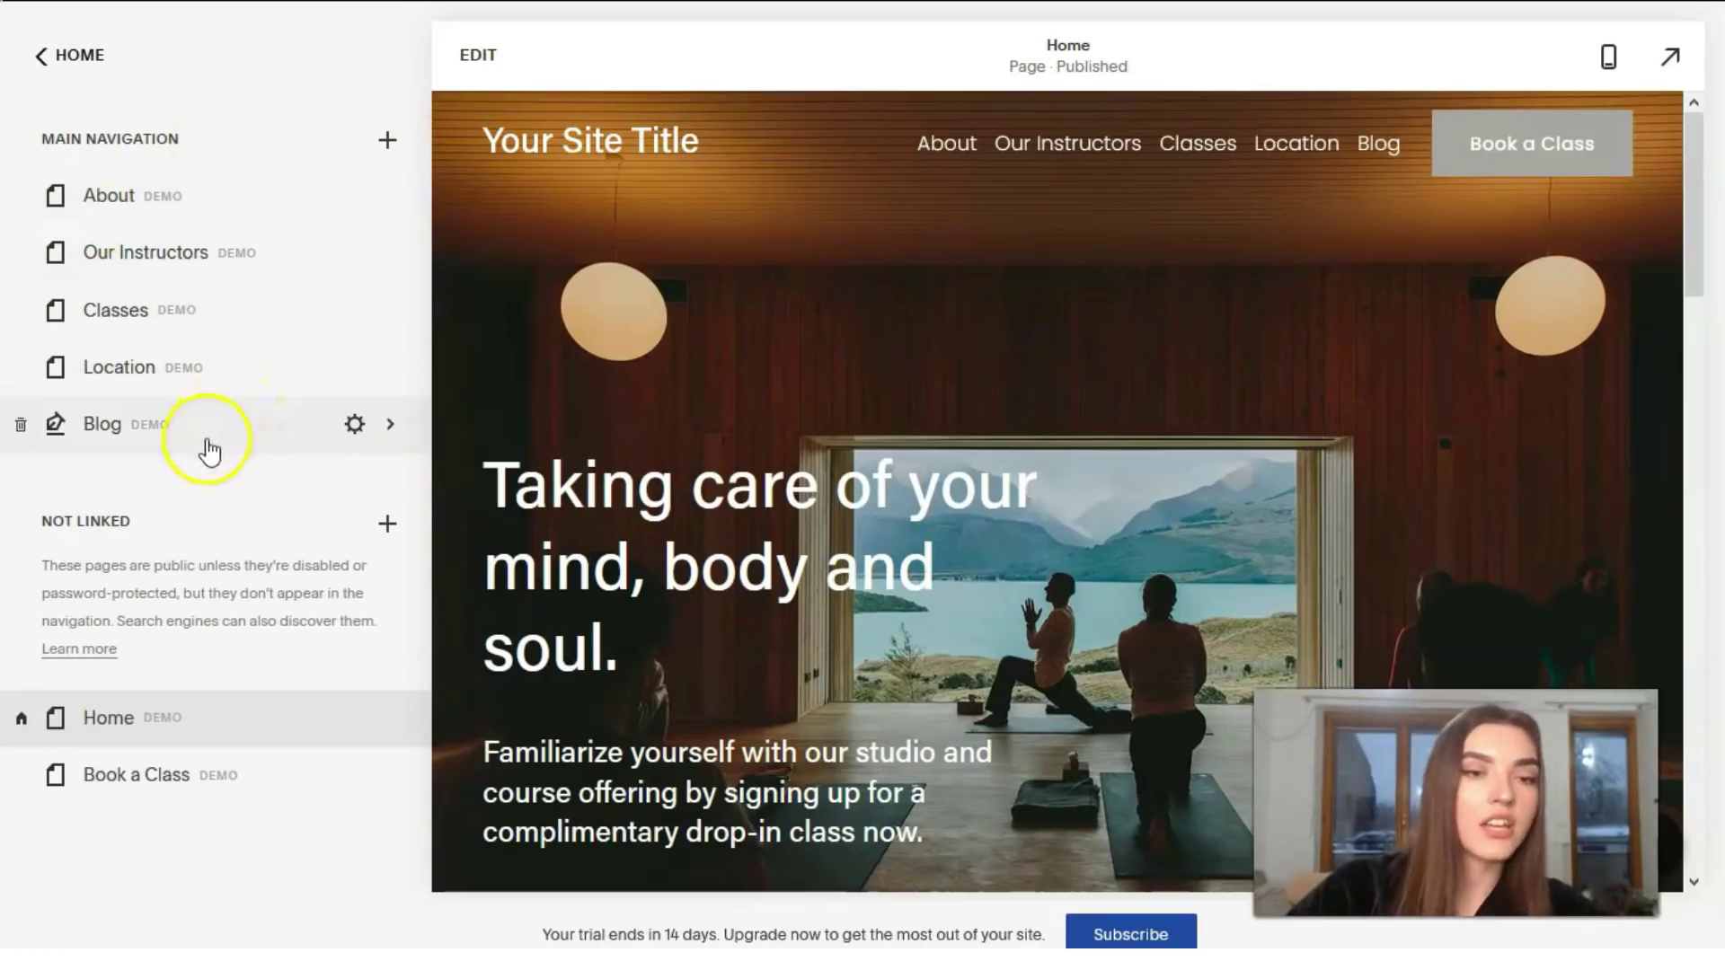
click(80, 57)
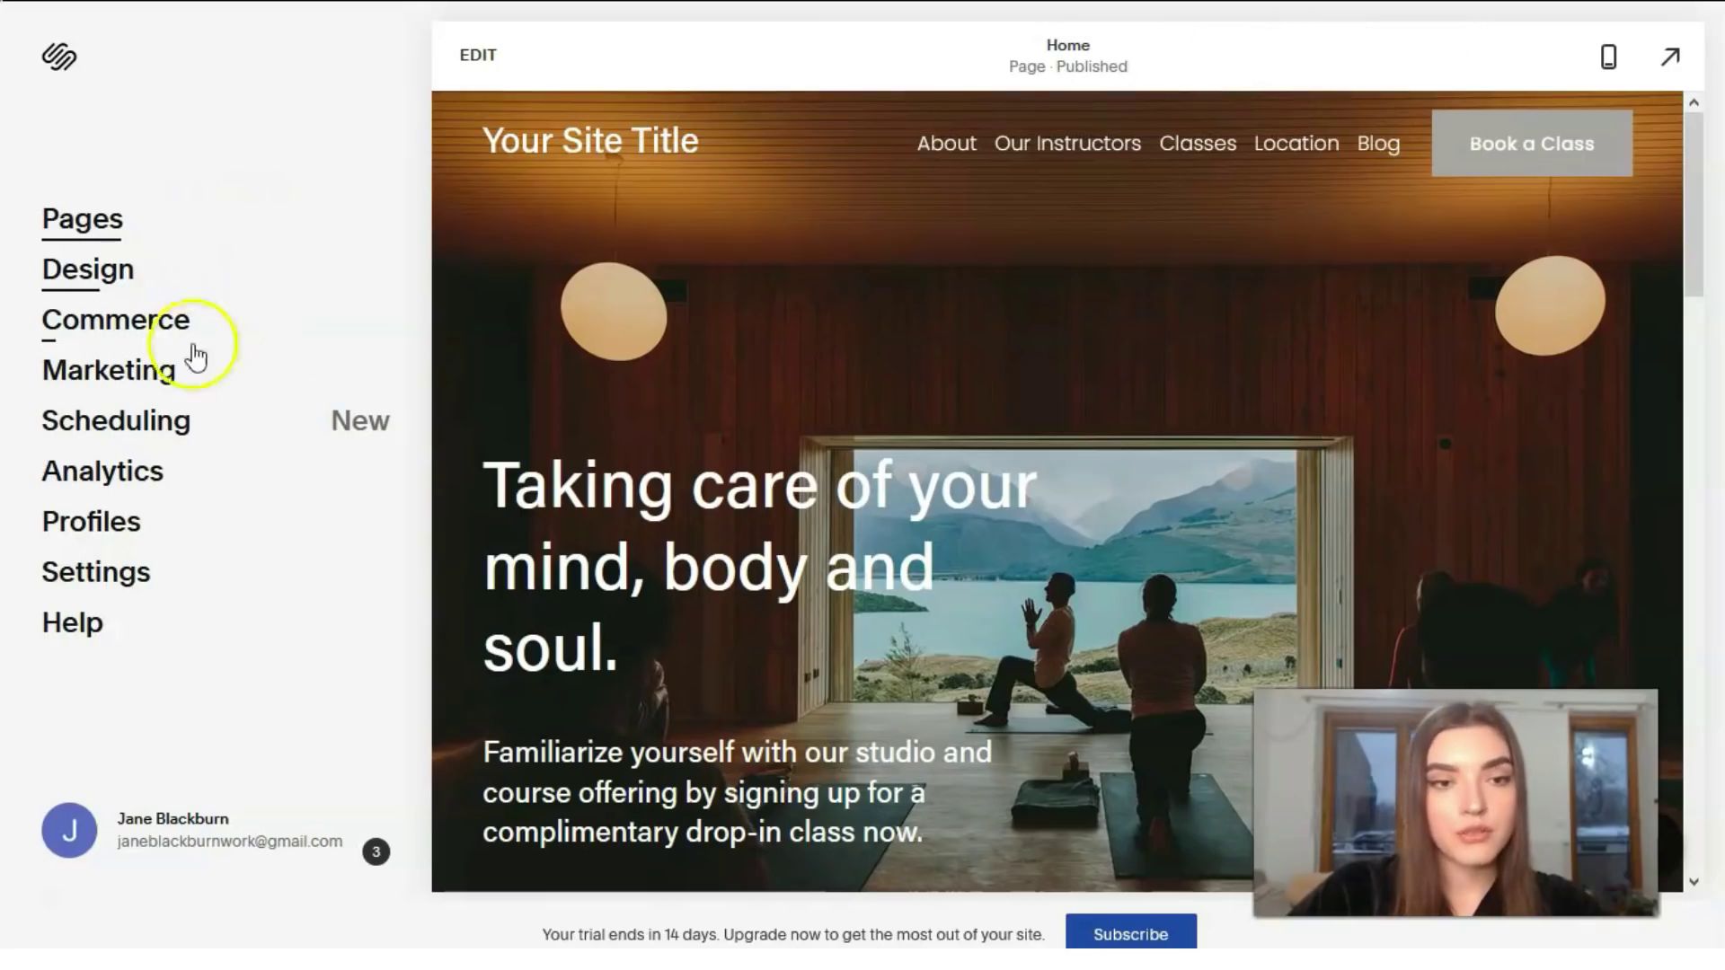
Look through the Design settings' colour palette and animation panels, then return to the main menu
click(106, 274)
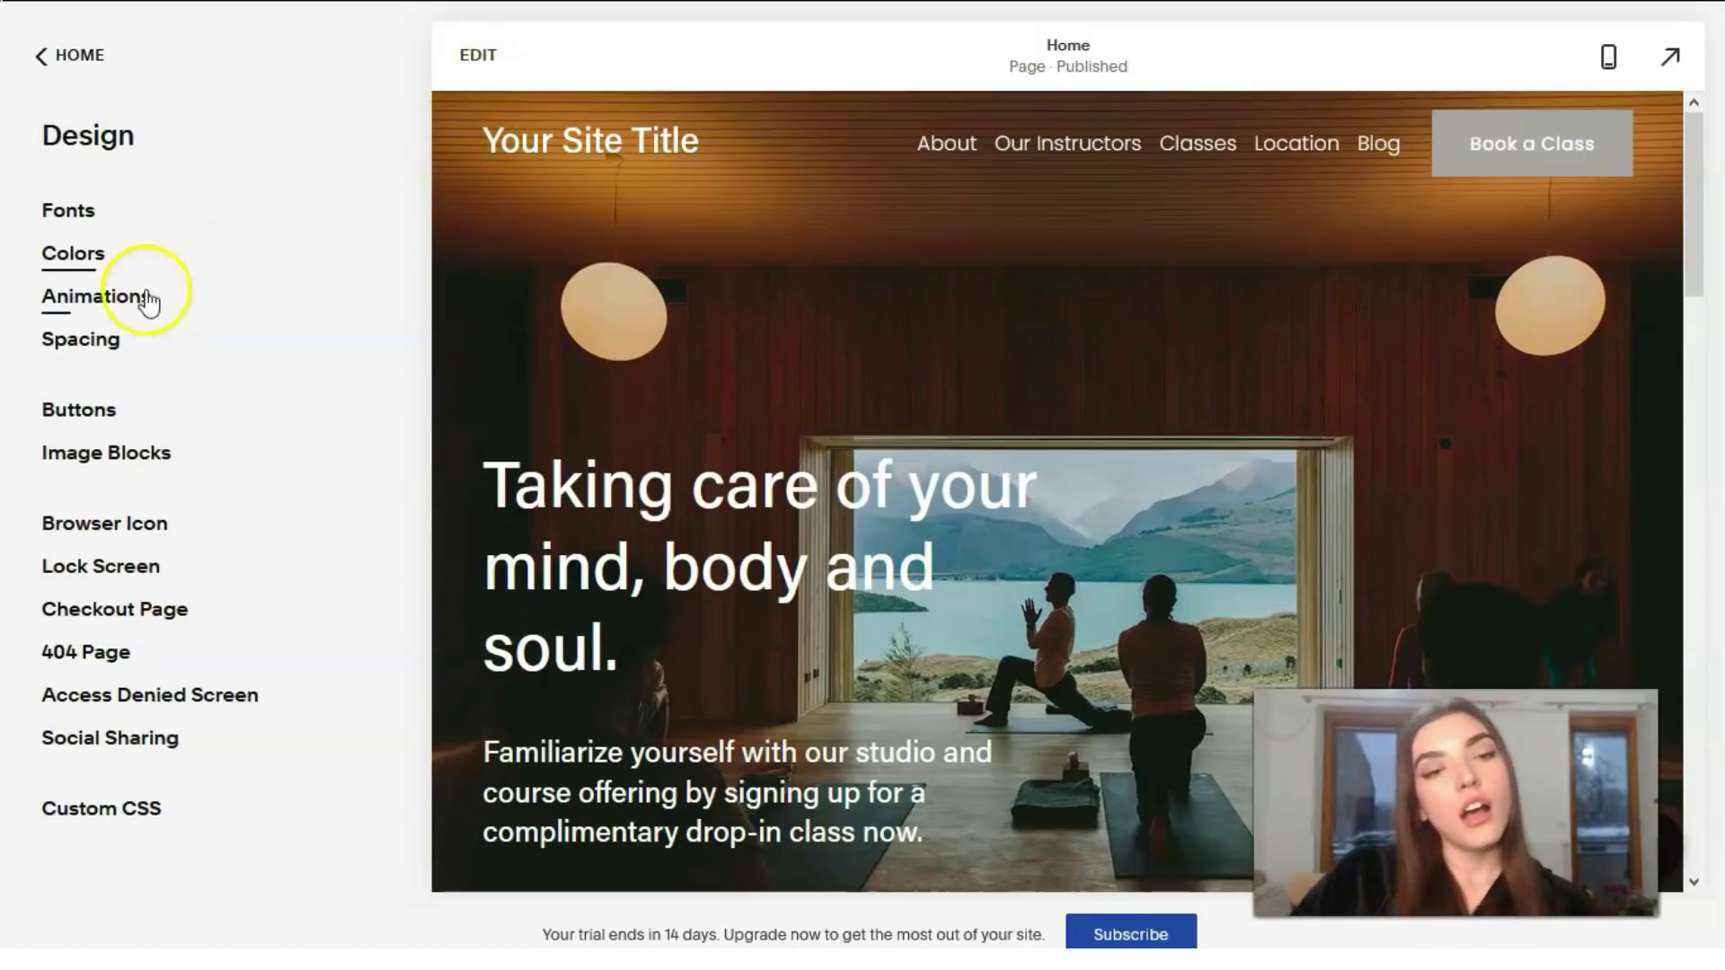
click(115, 262)
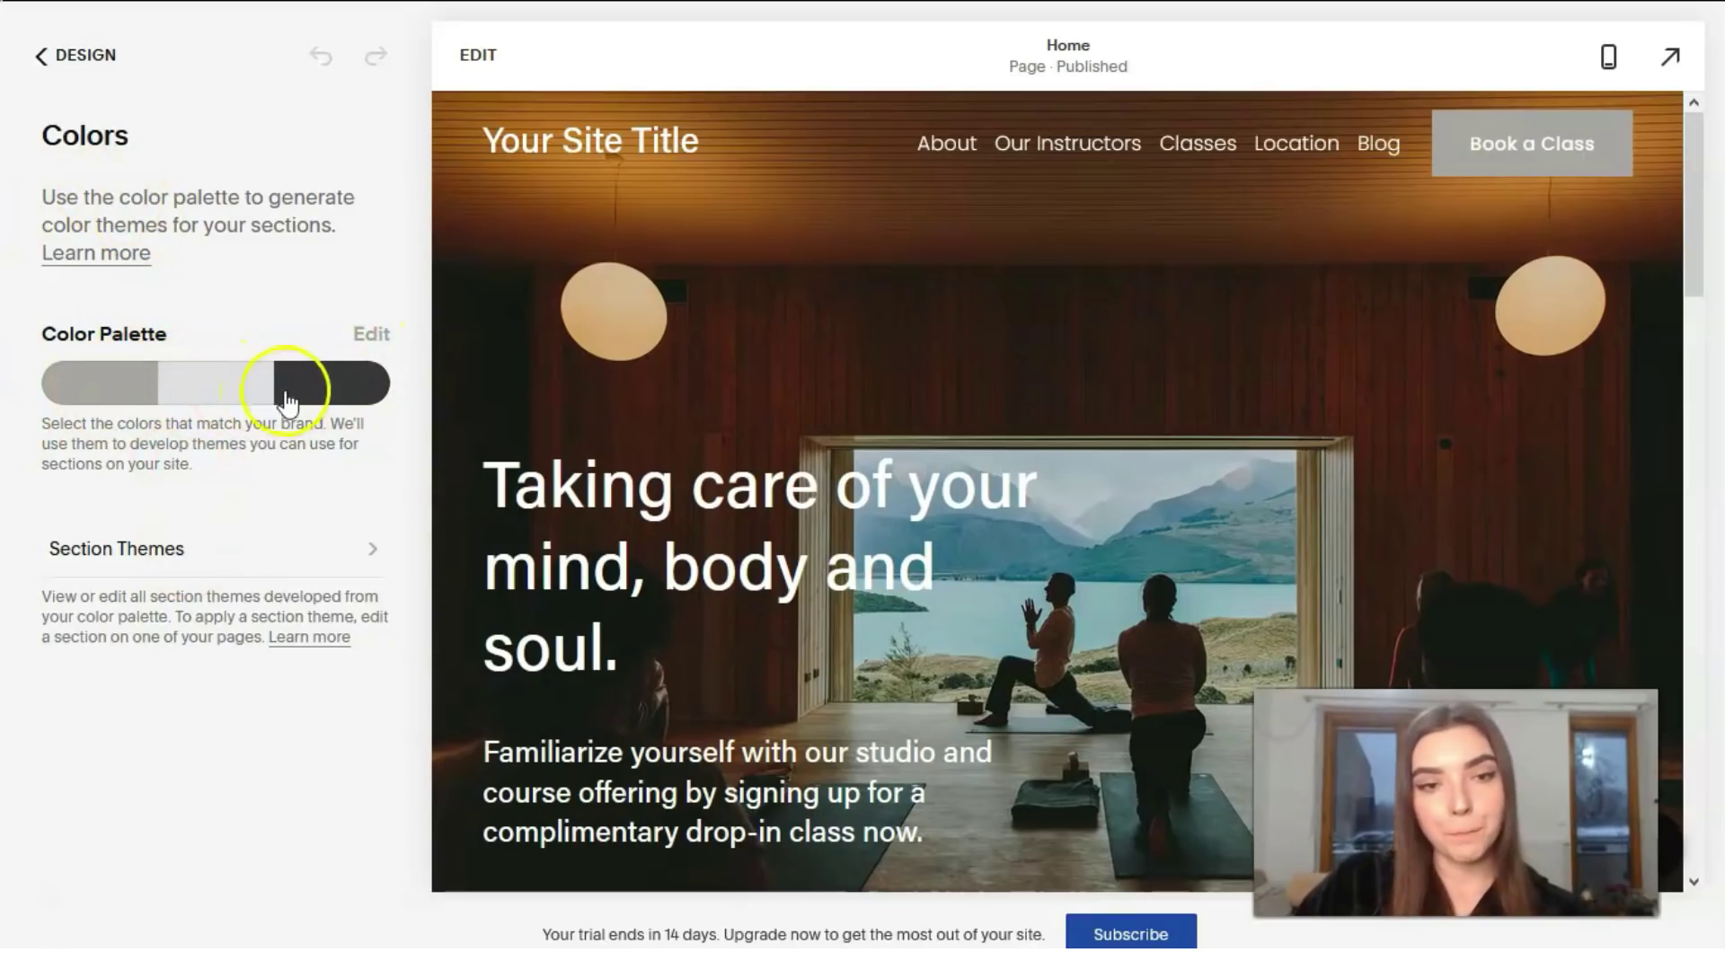
click(51, 58)
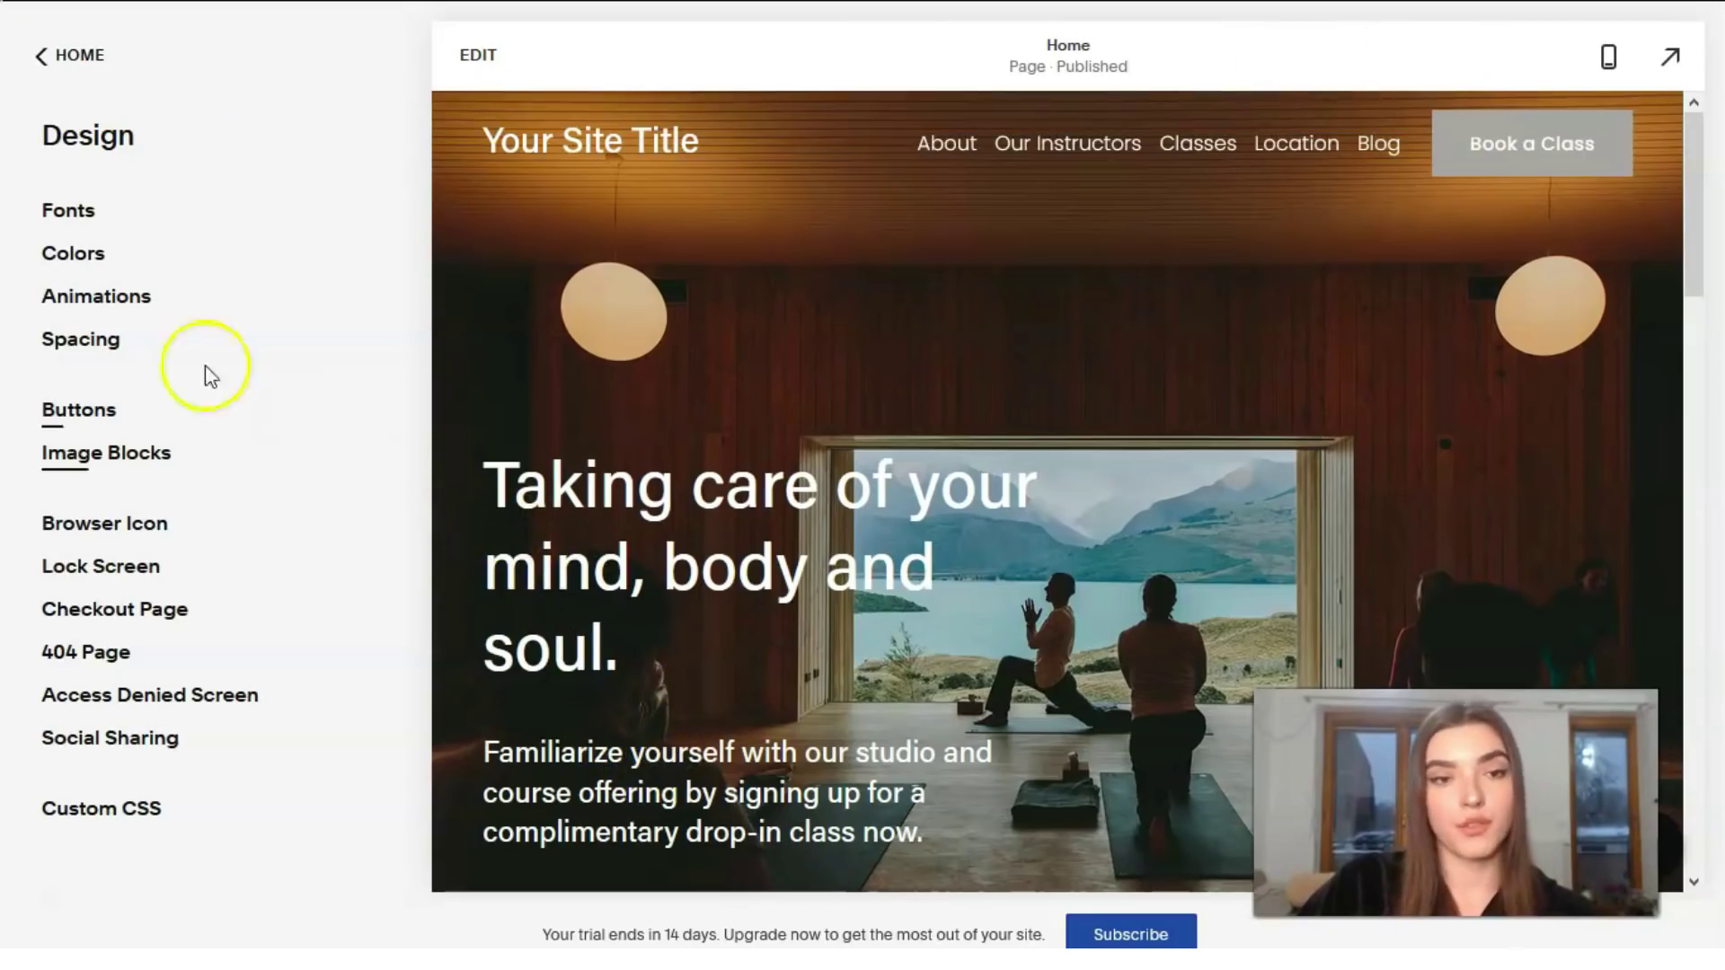
click(63, 299)
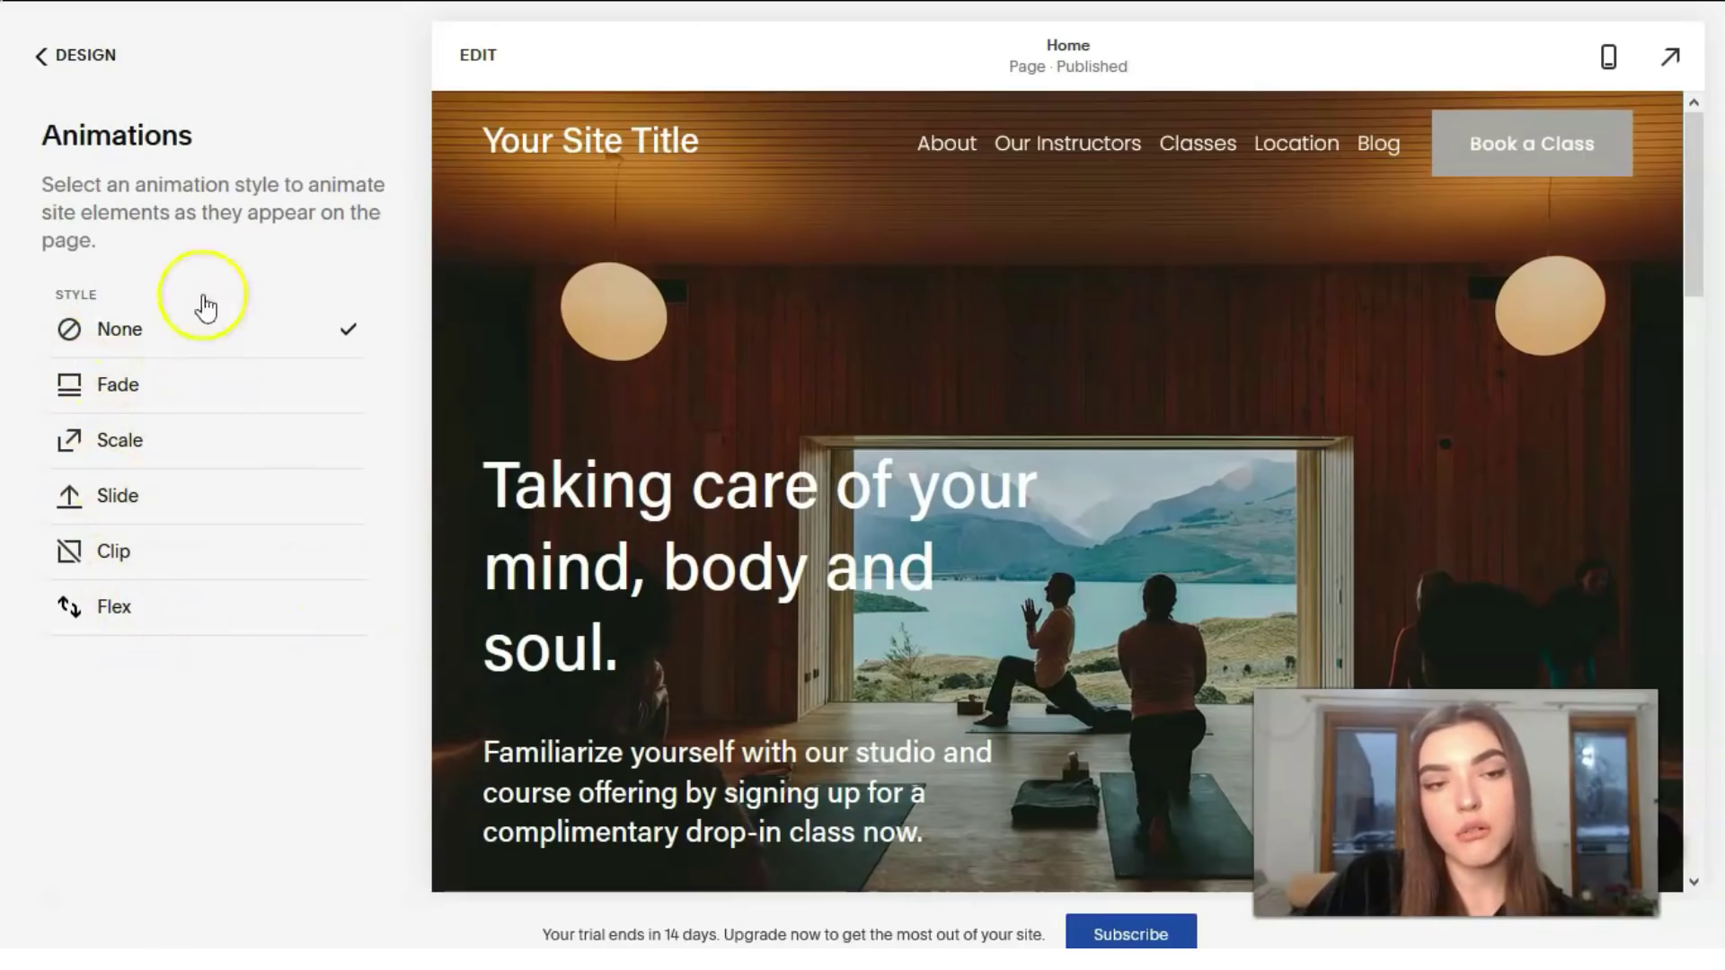
click(72, 59)
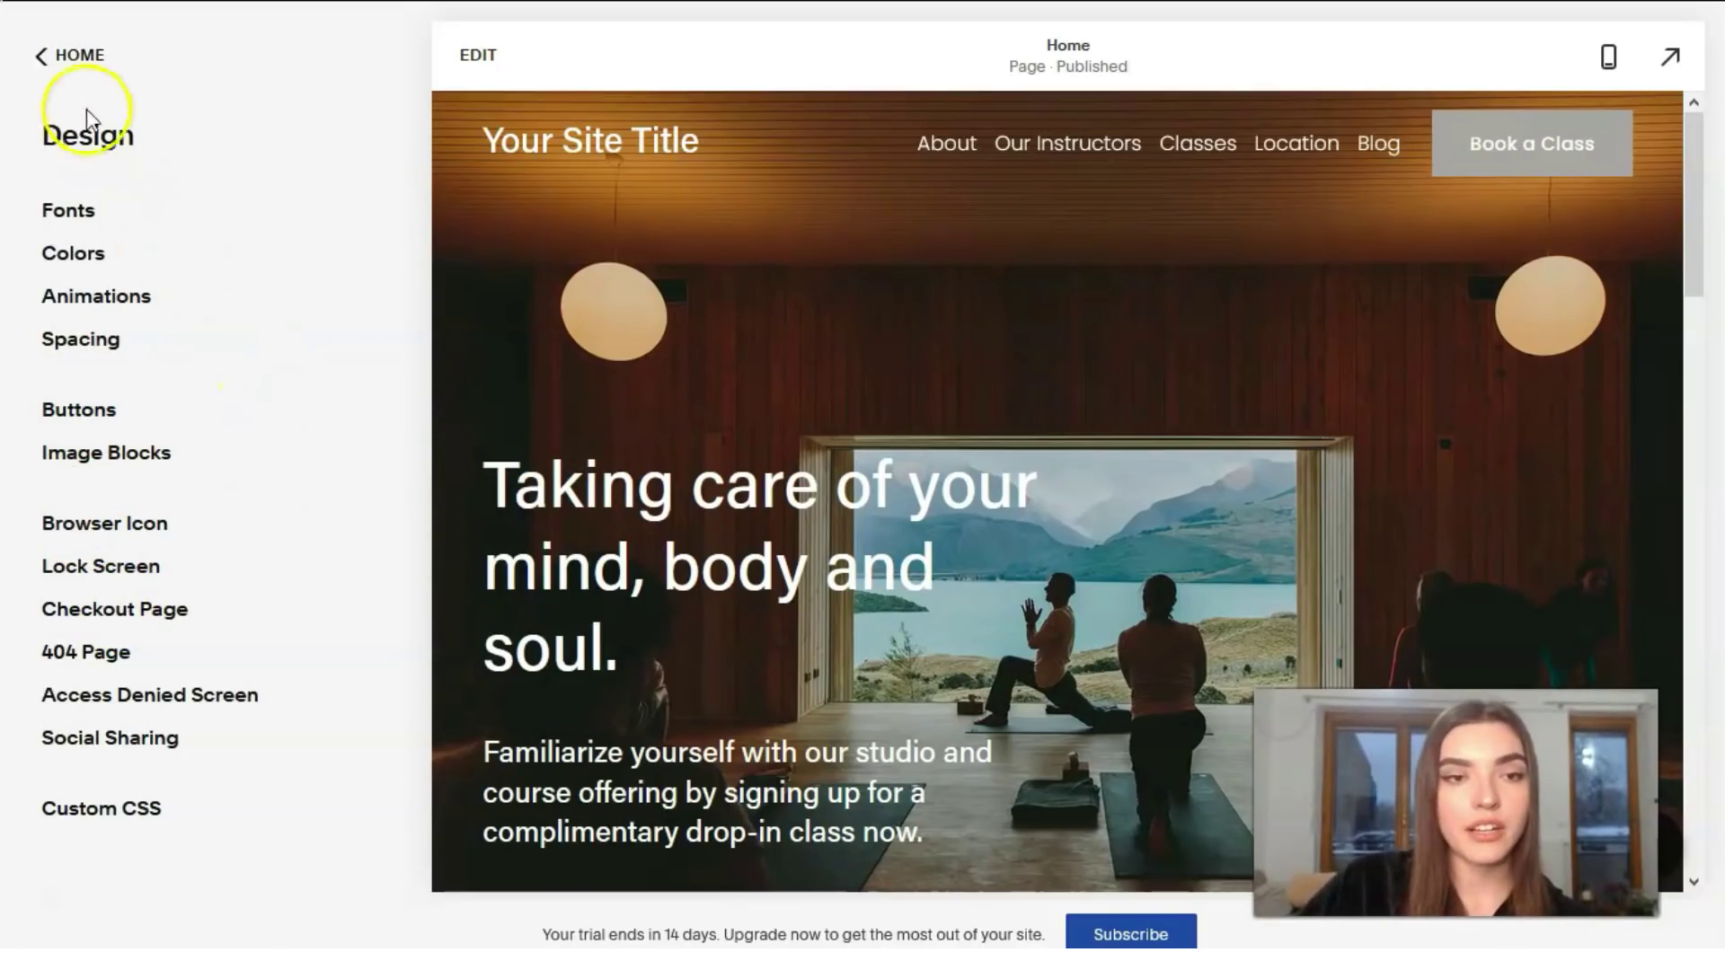
click(76, 79)
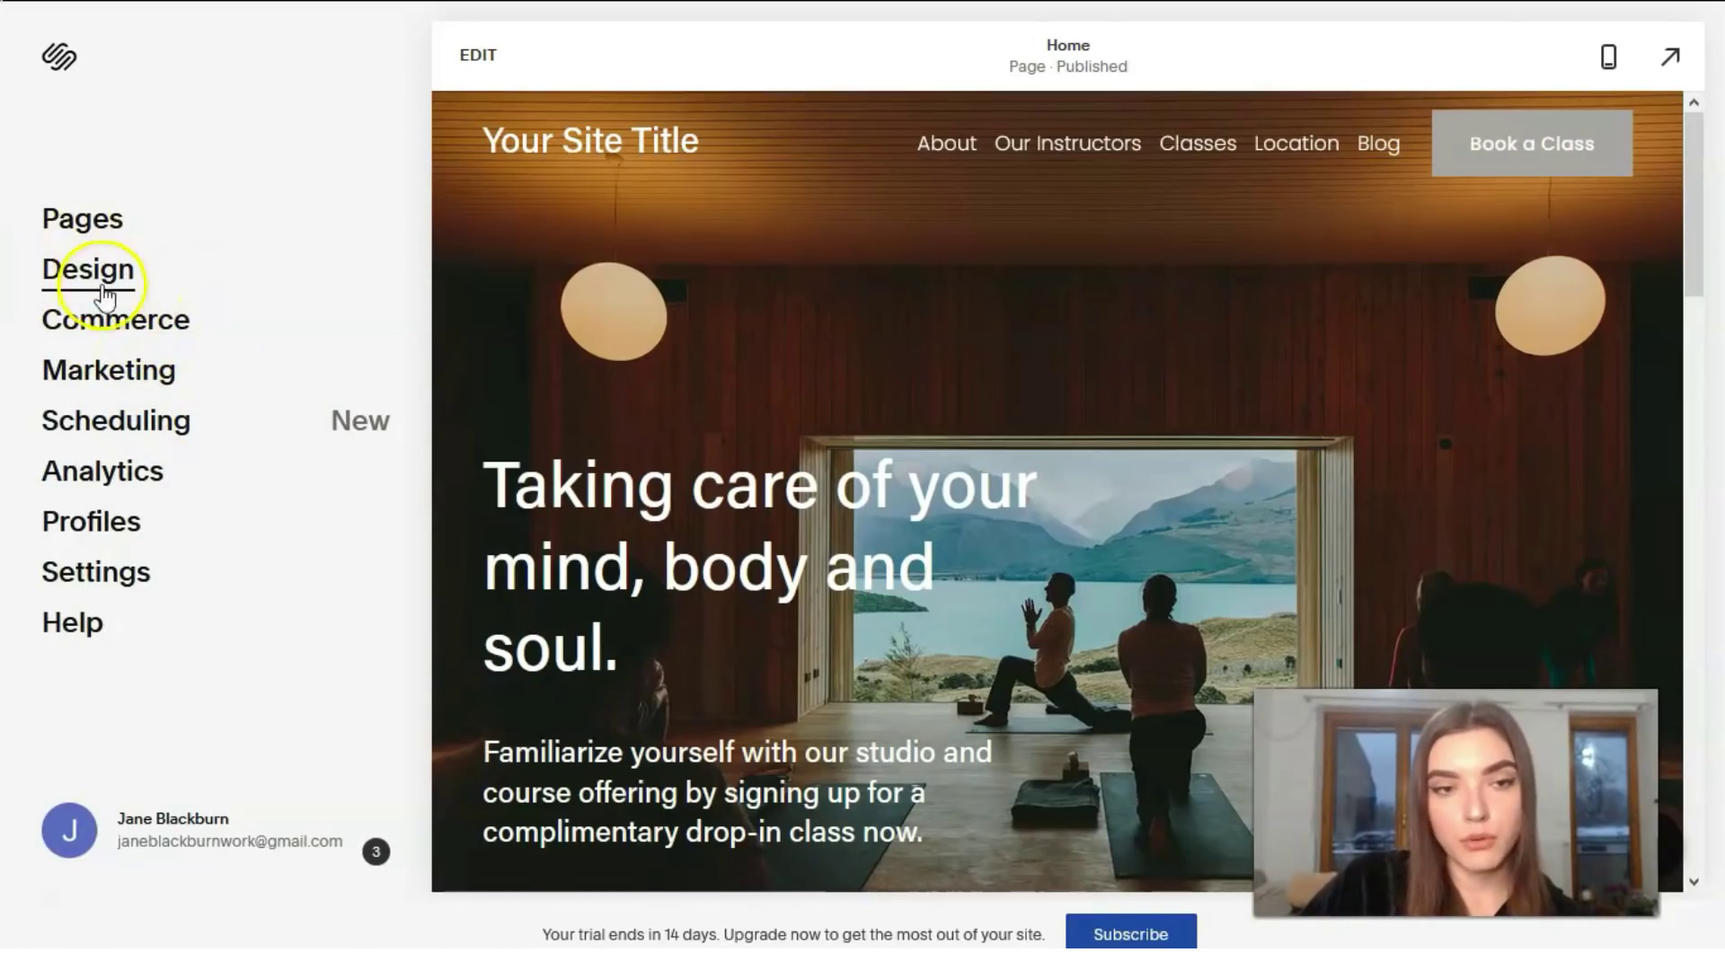
click(137, 325)
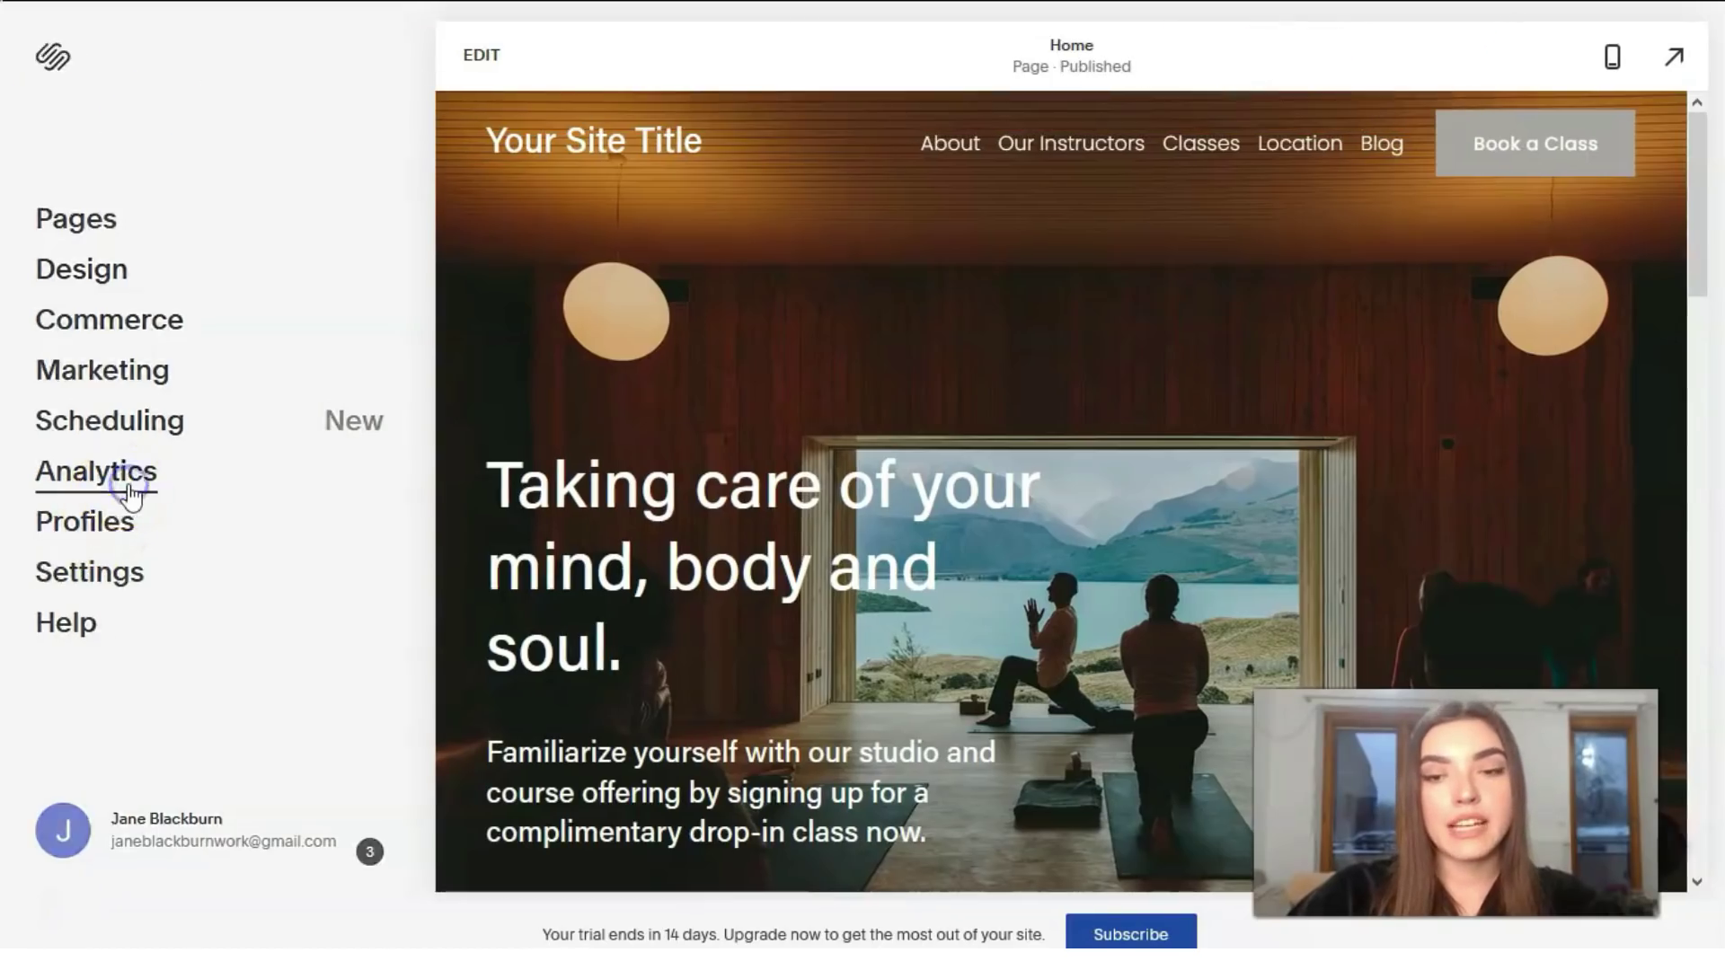
click(130, 492)
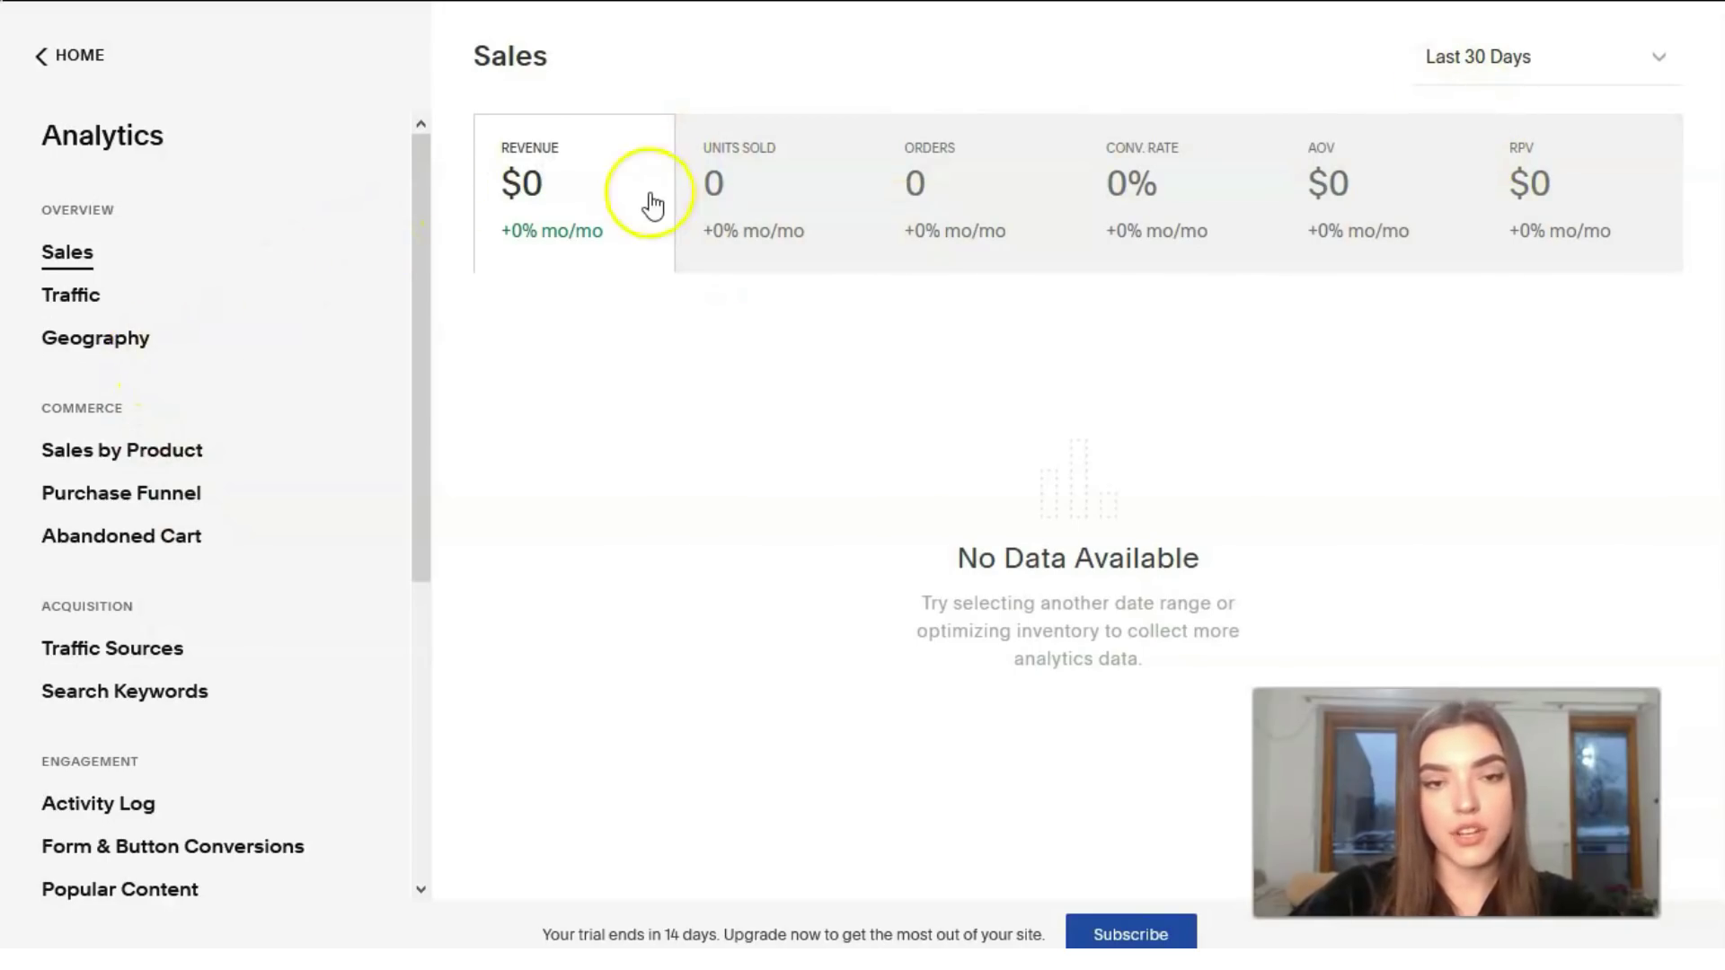
click(75, 298)
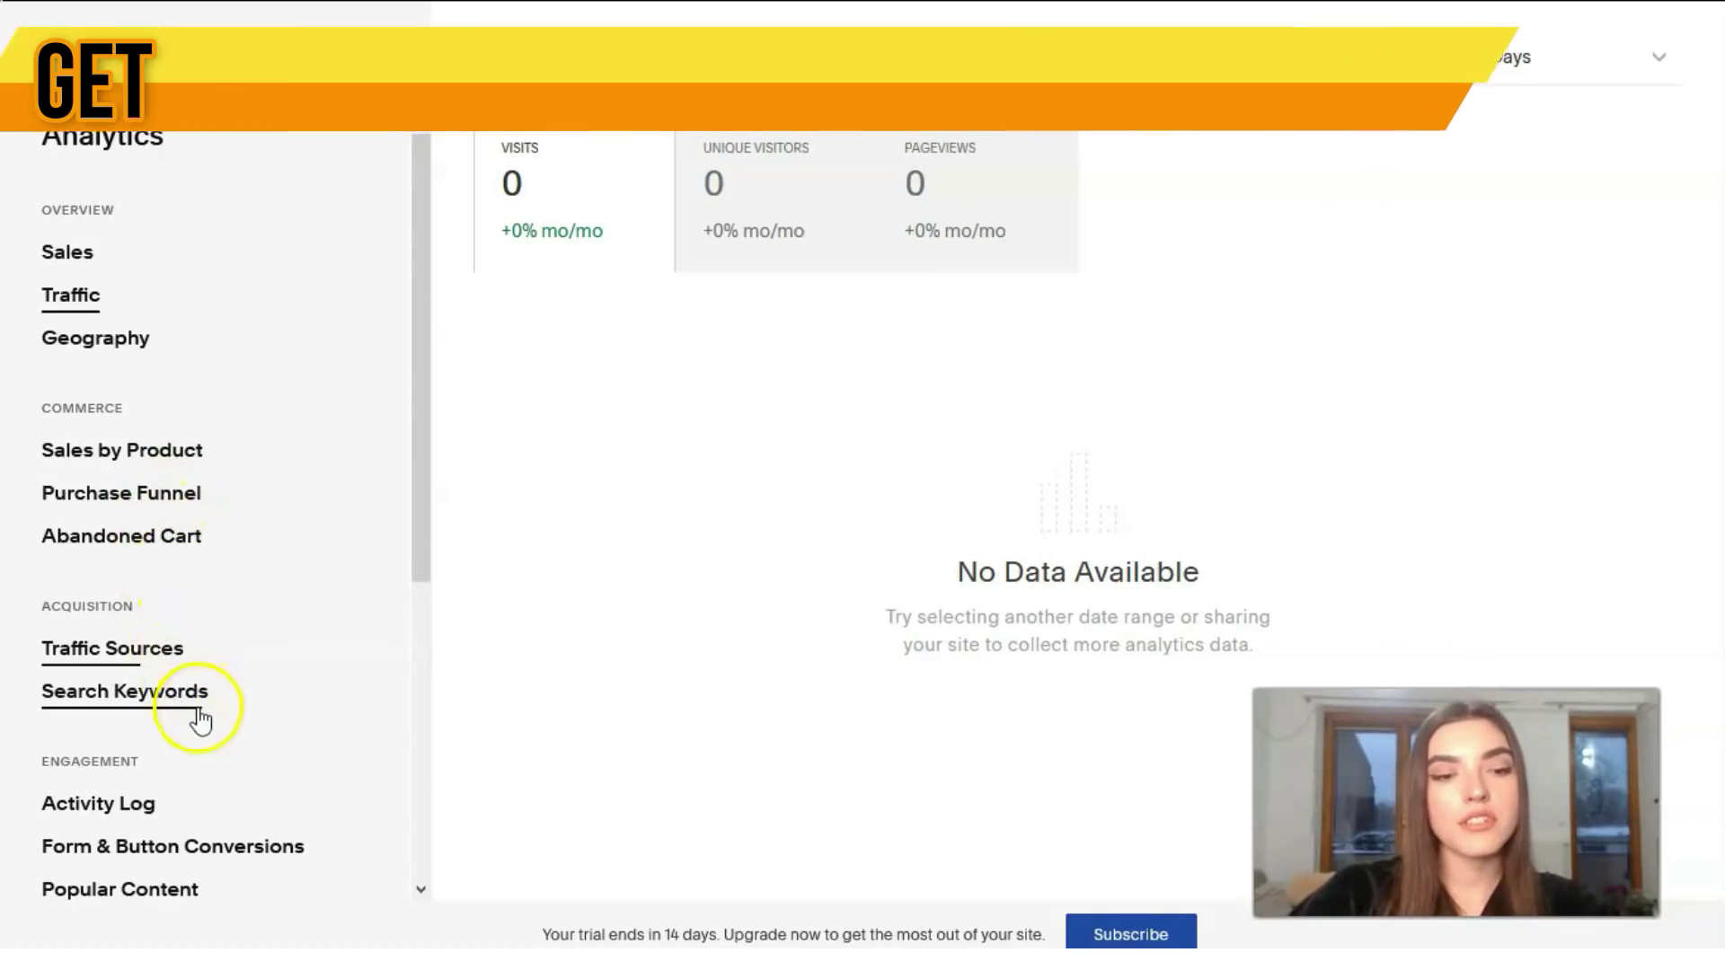
scroll(232, 705, down, 5)
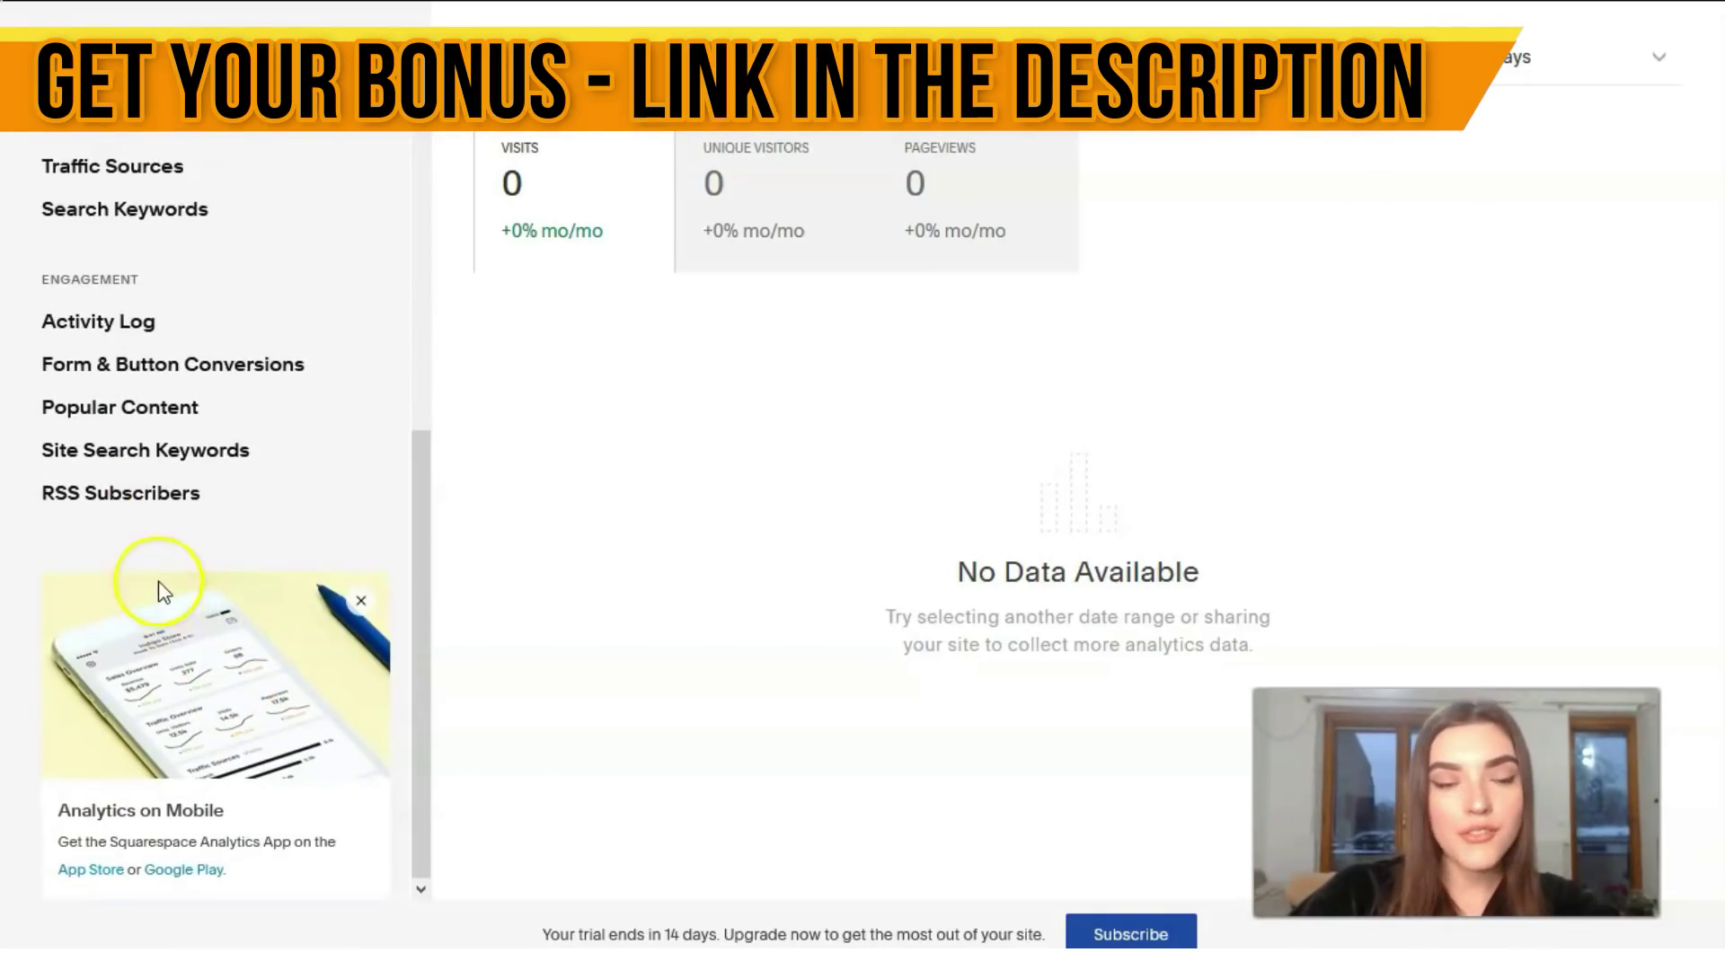
scroll(179, 620, up, 5)
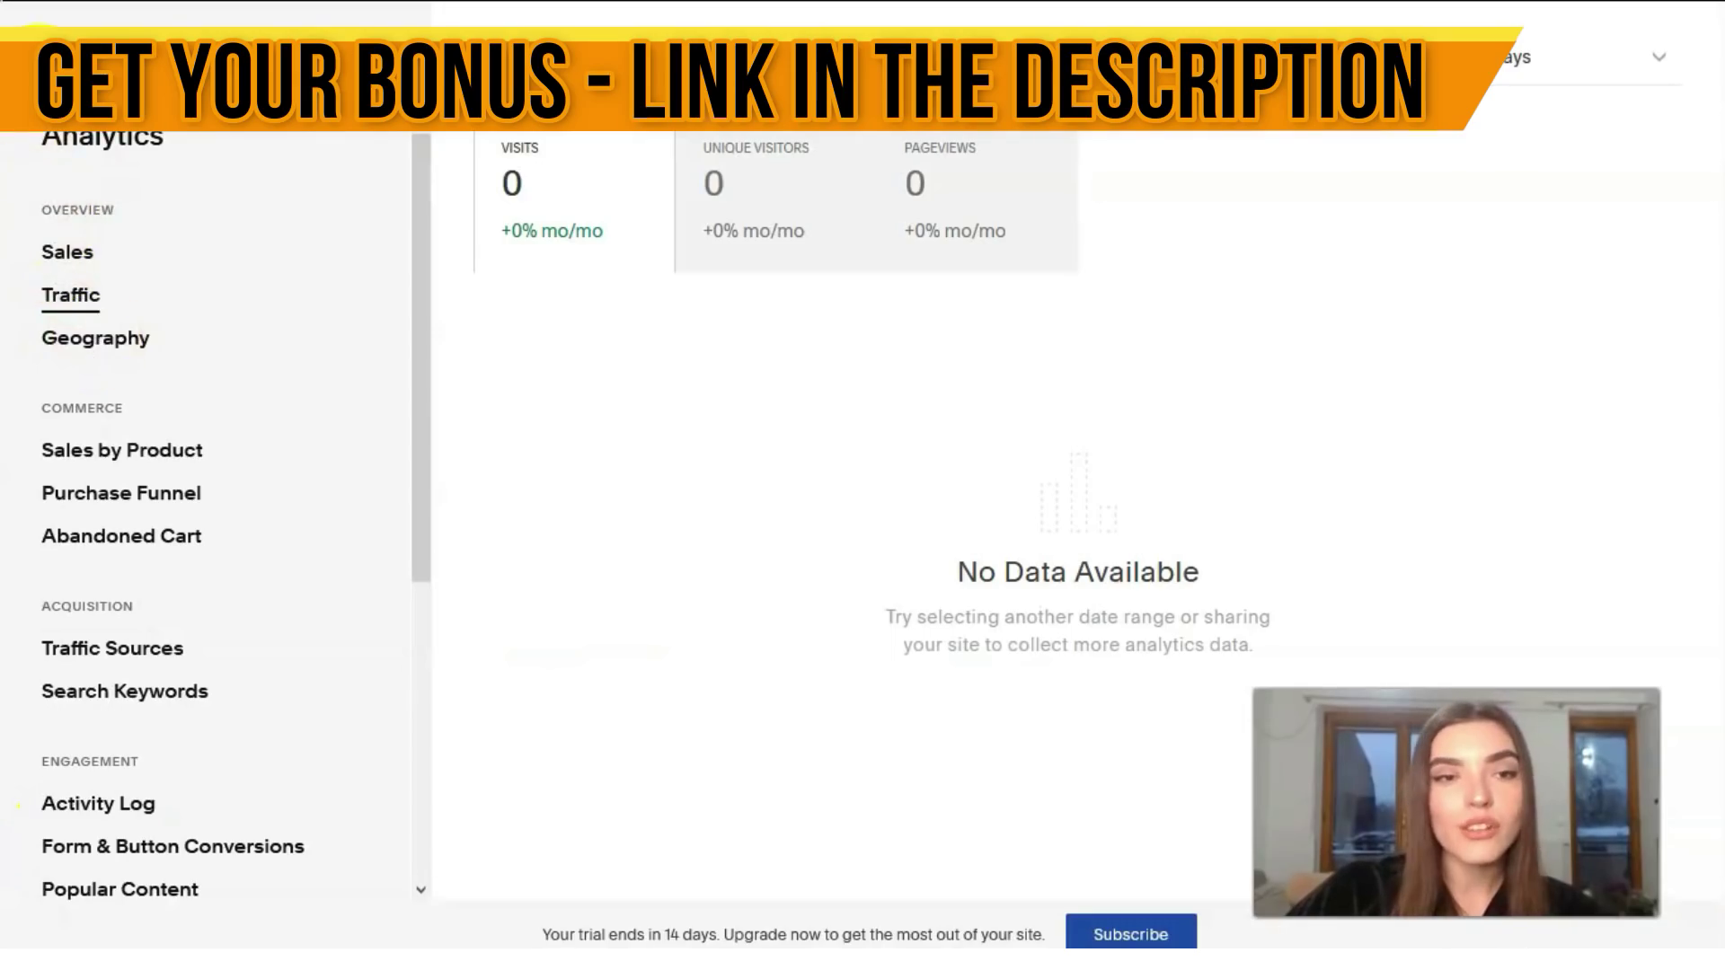
key(alt+Left)
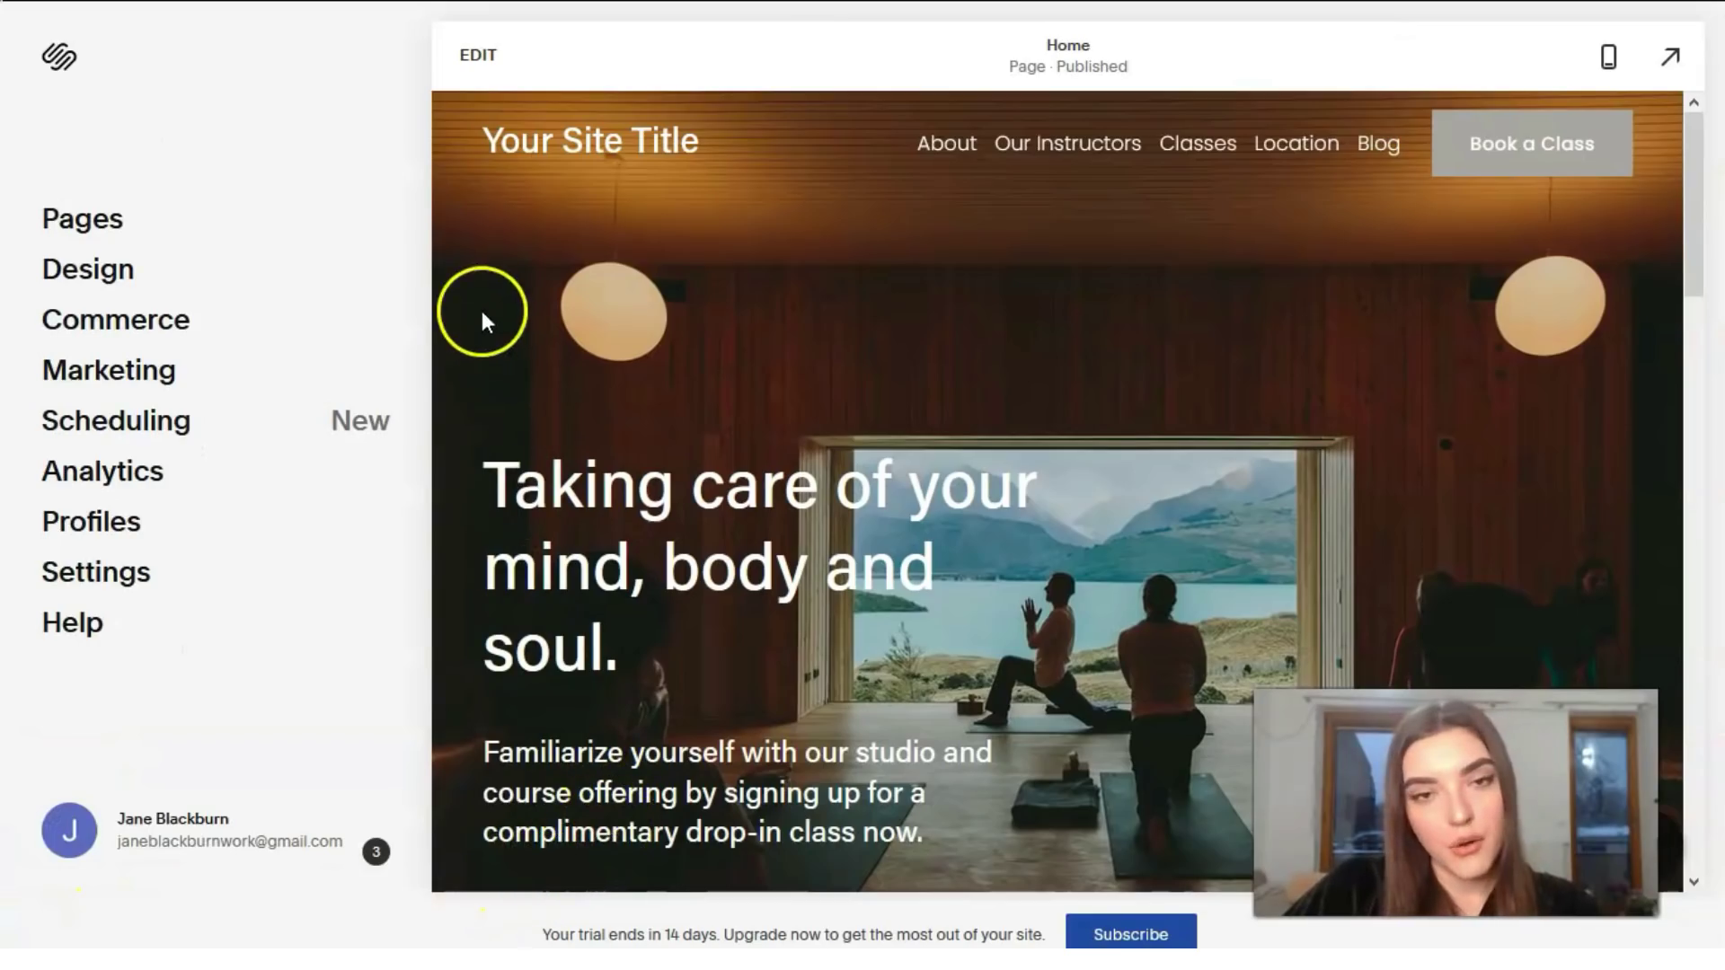
Start editing the published Colima Home page with its yoga studio hero
click(486, 66)
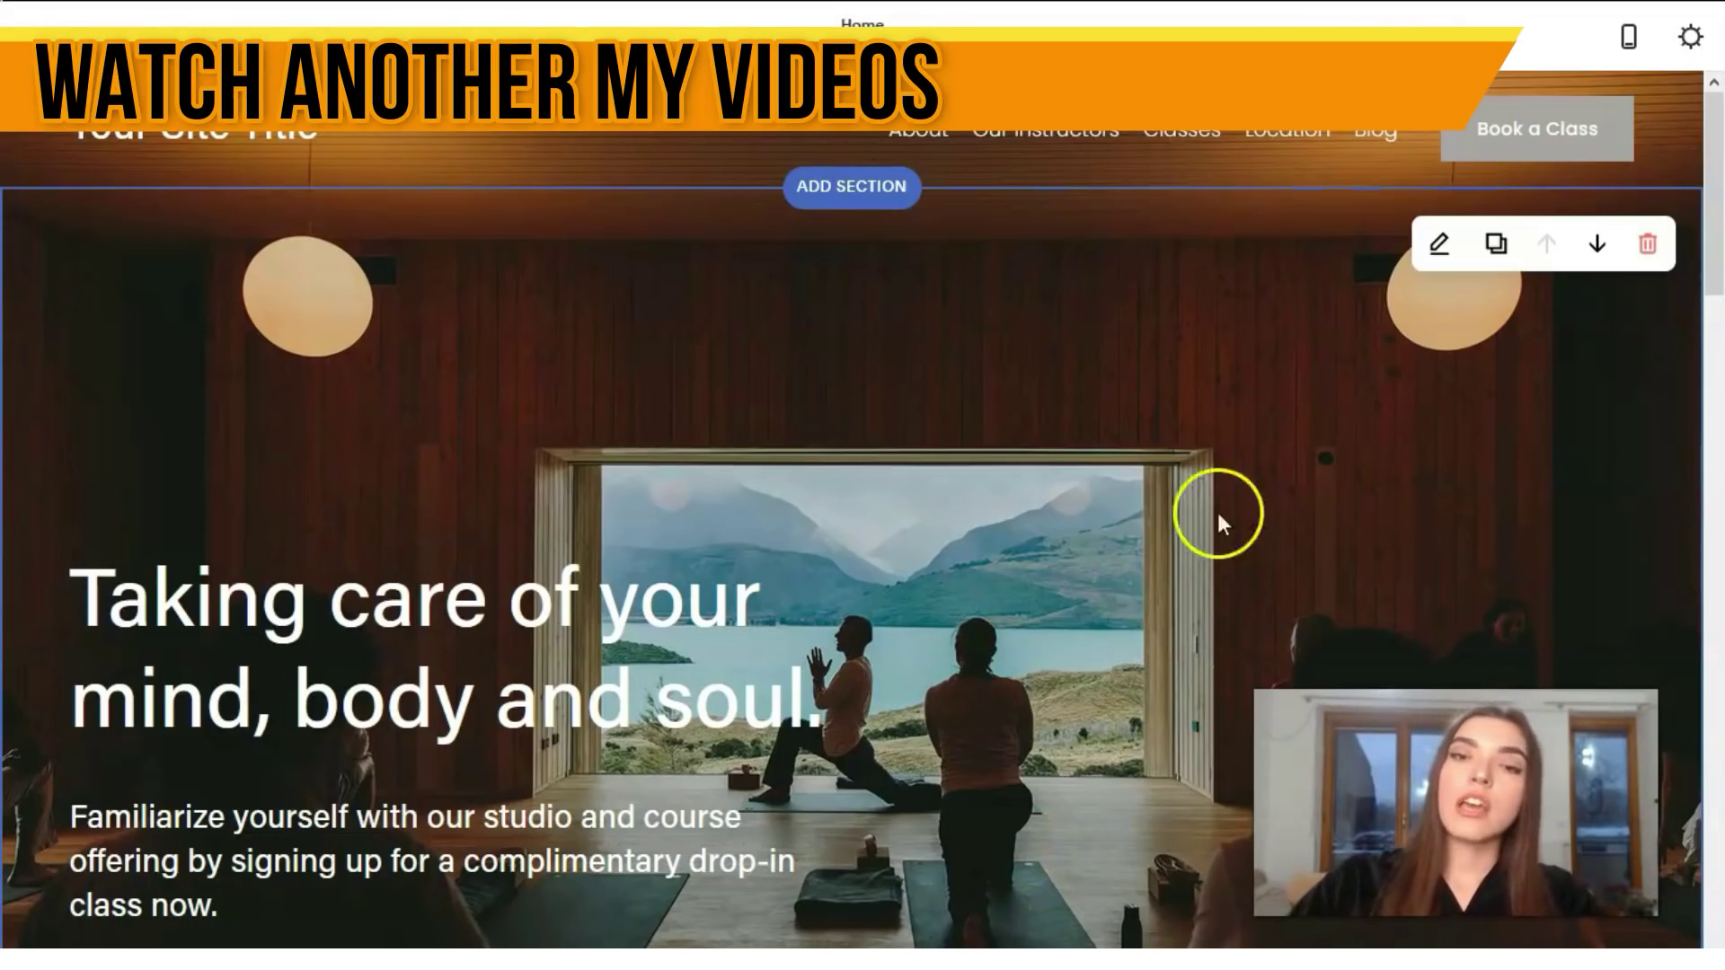
Switch off the header's Button element so Book a Class disappears
mouse_move(939, 153)
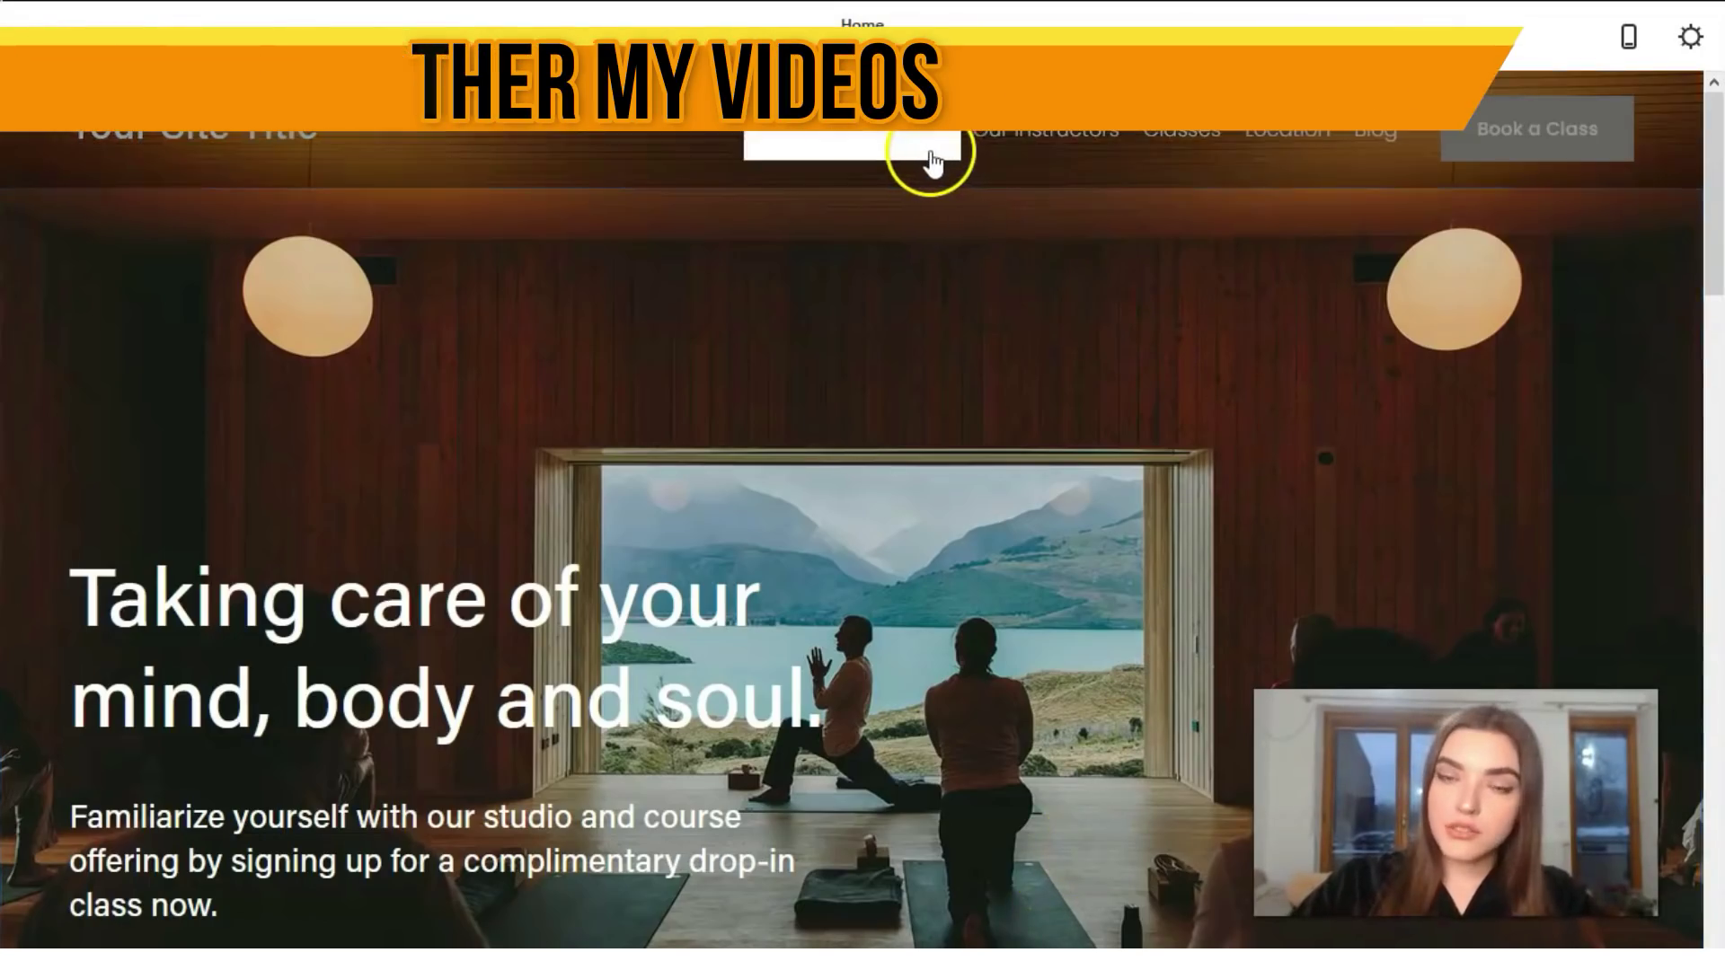
click(930, 160)
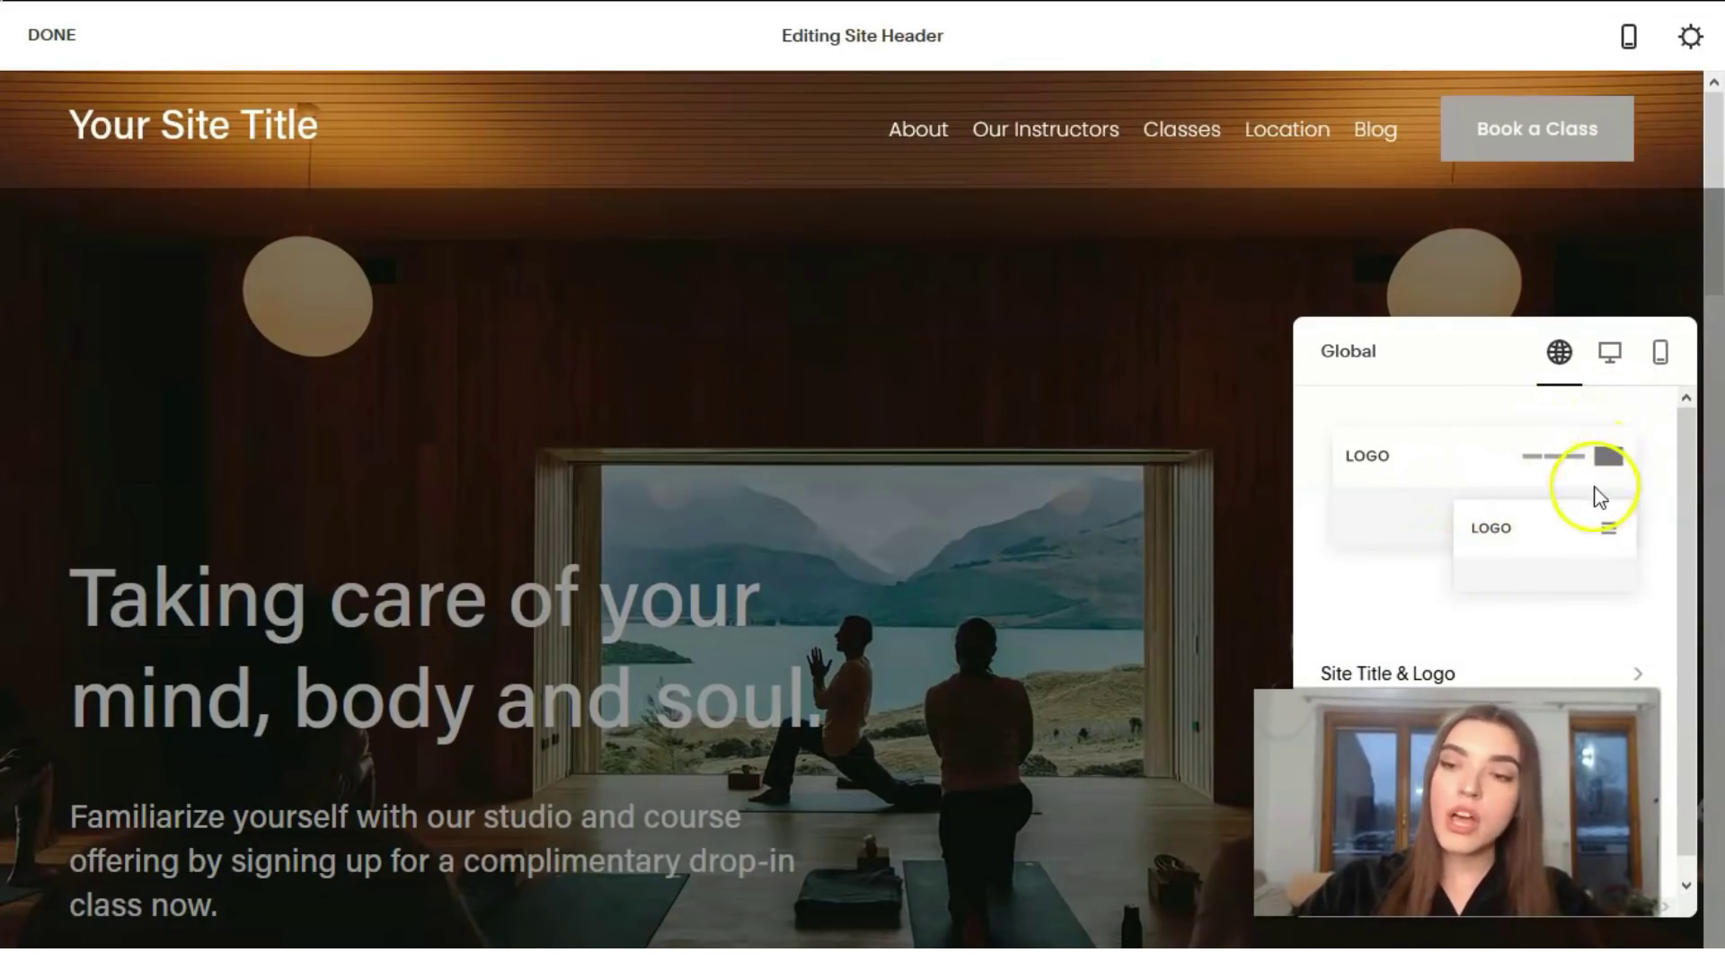
scroll(1577, 548, down, 1)
drag(1435, 338, 957, 335)
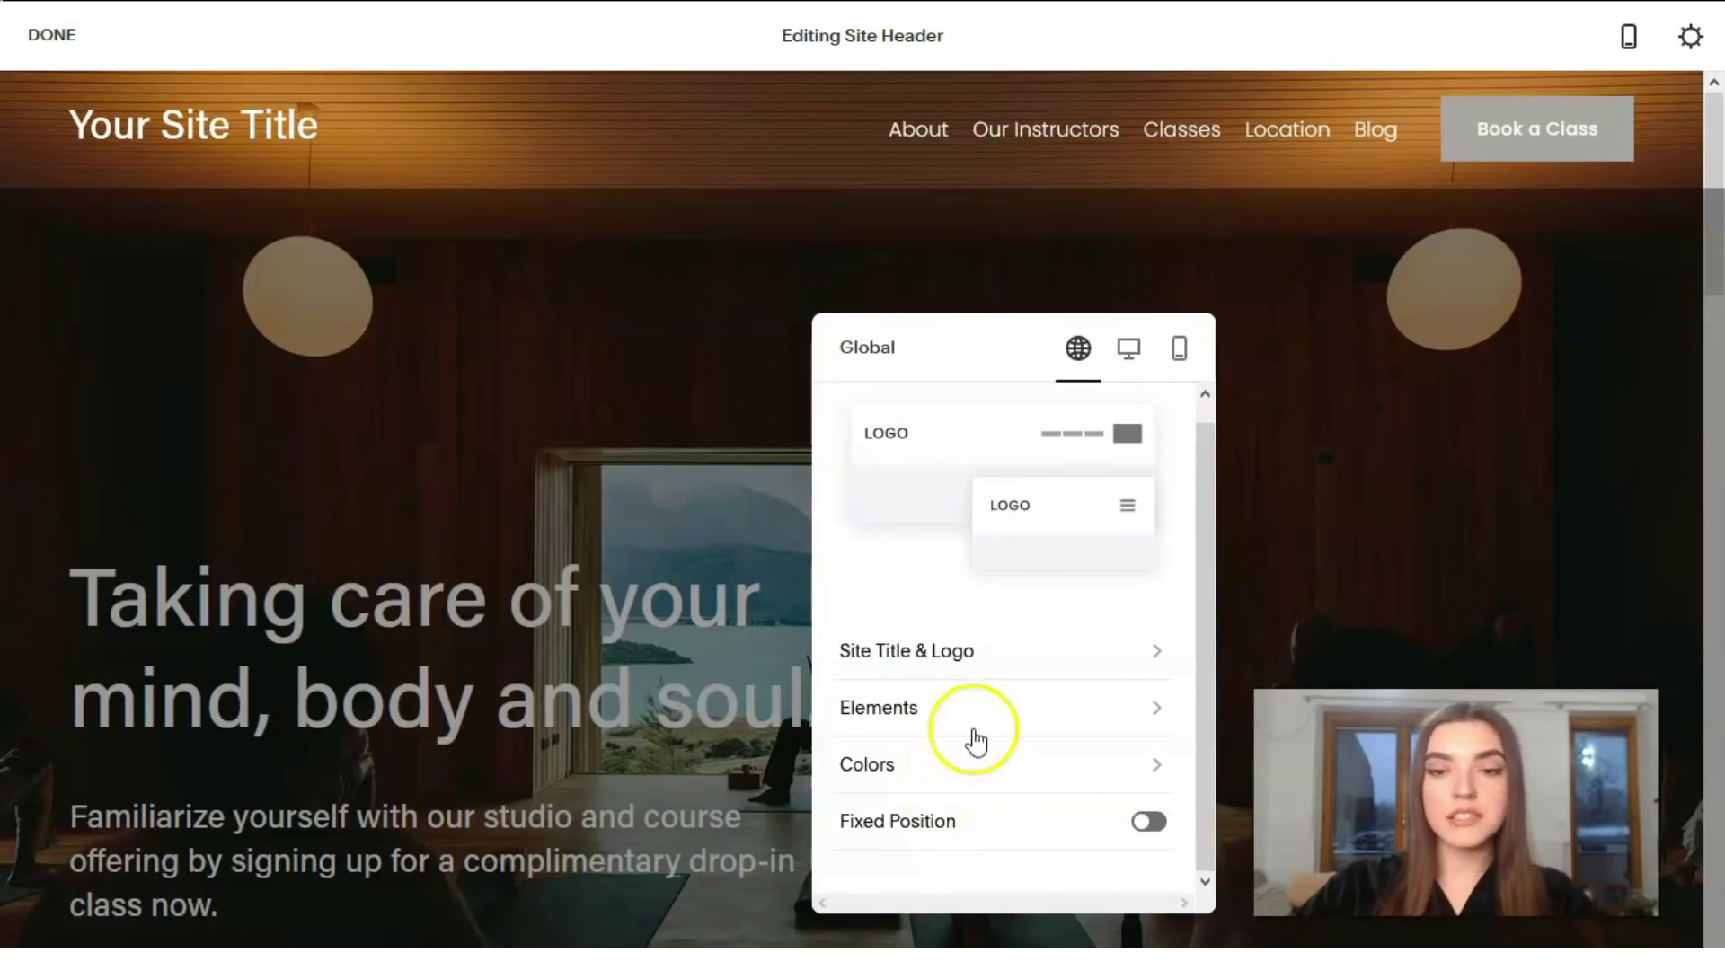
click(1079, 721)
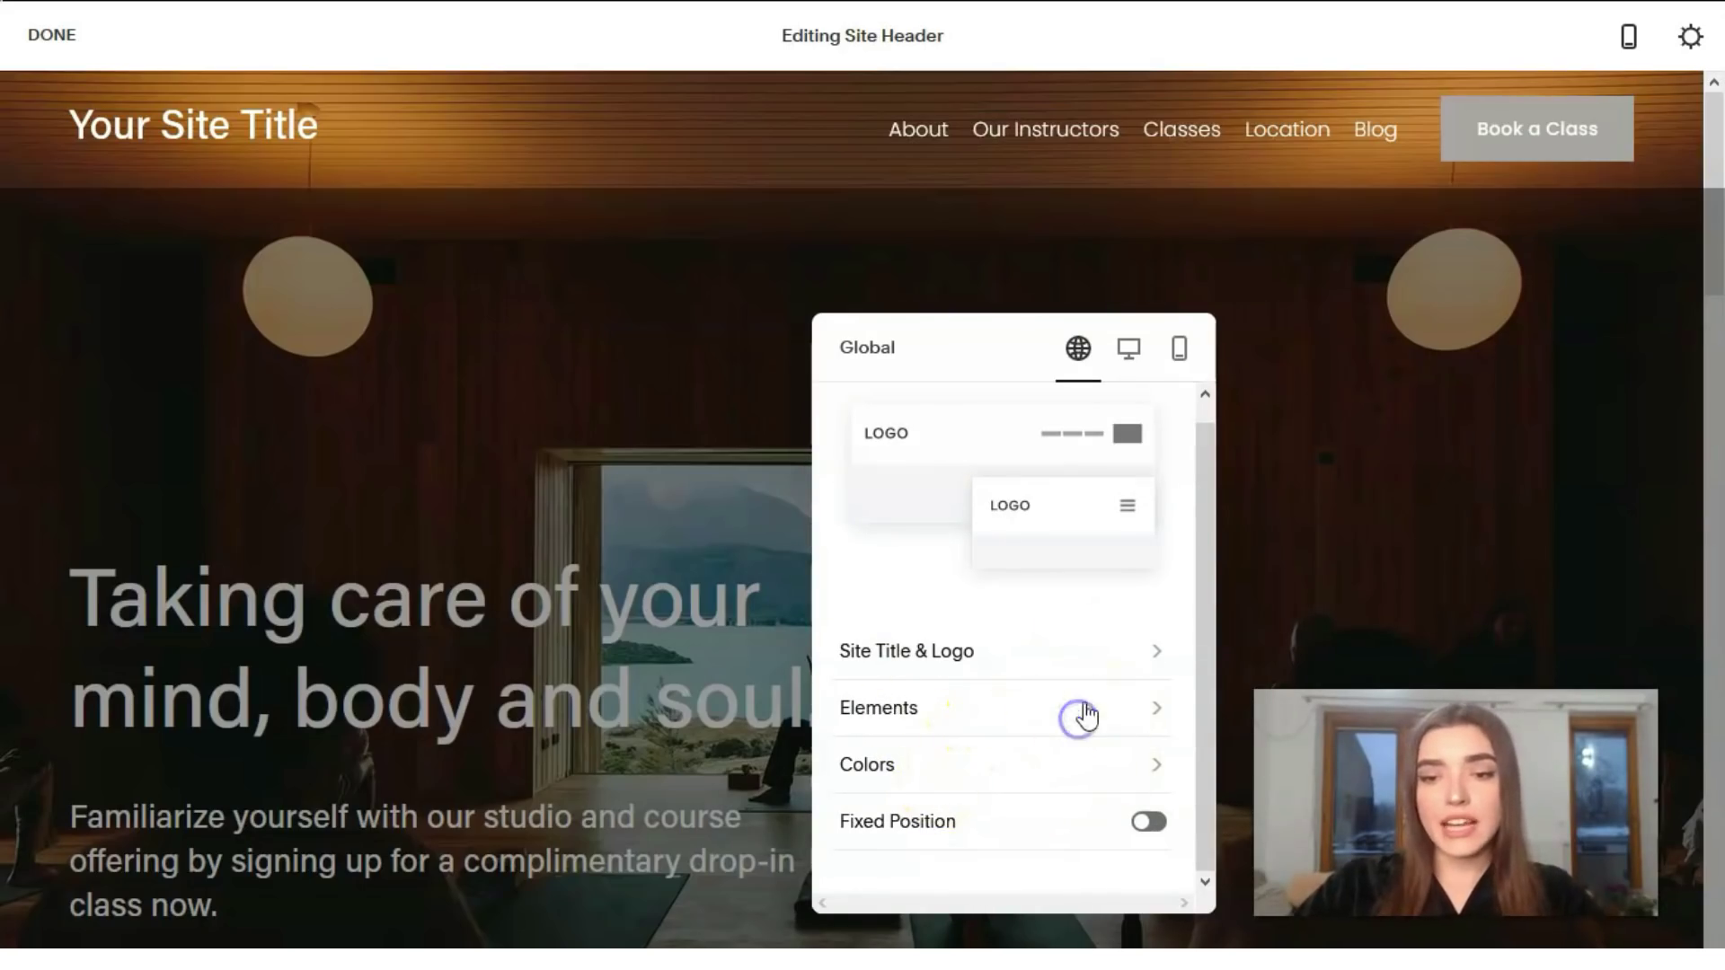
click(1168, 415)
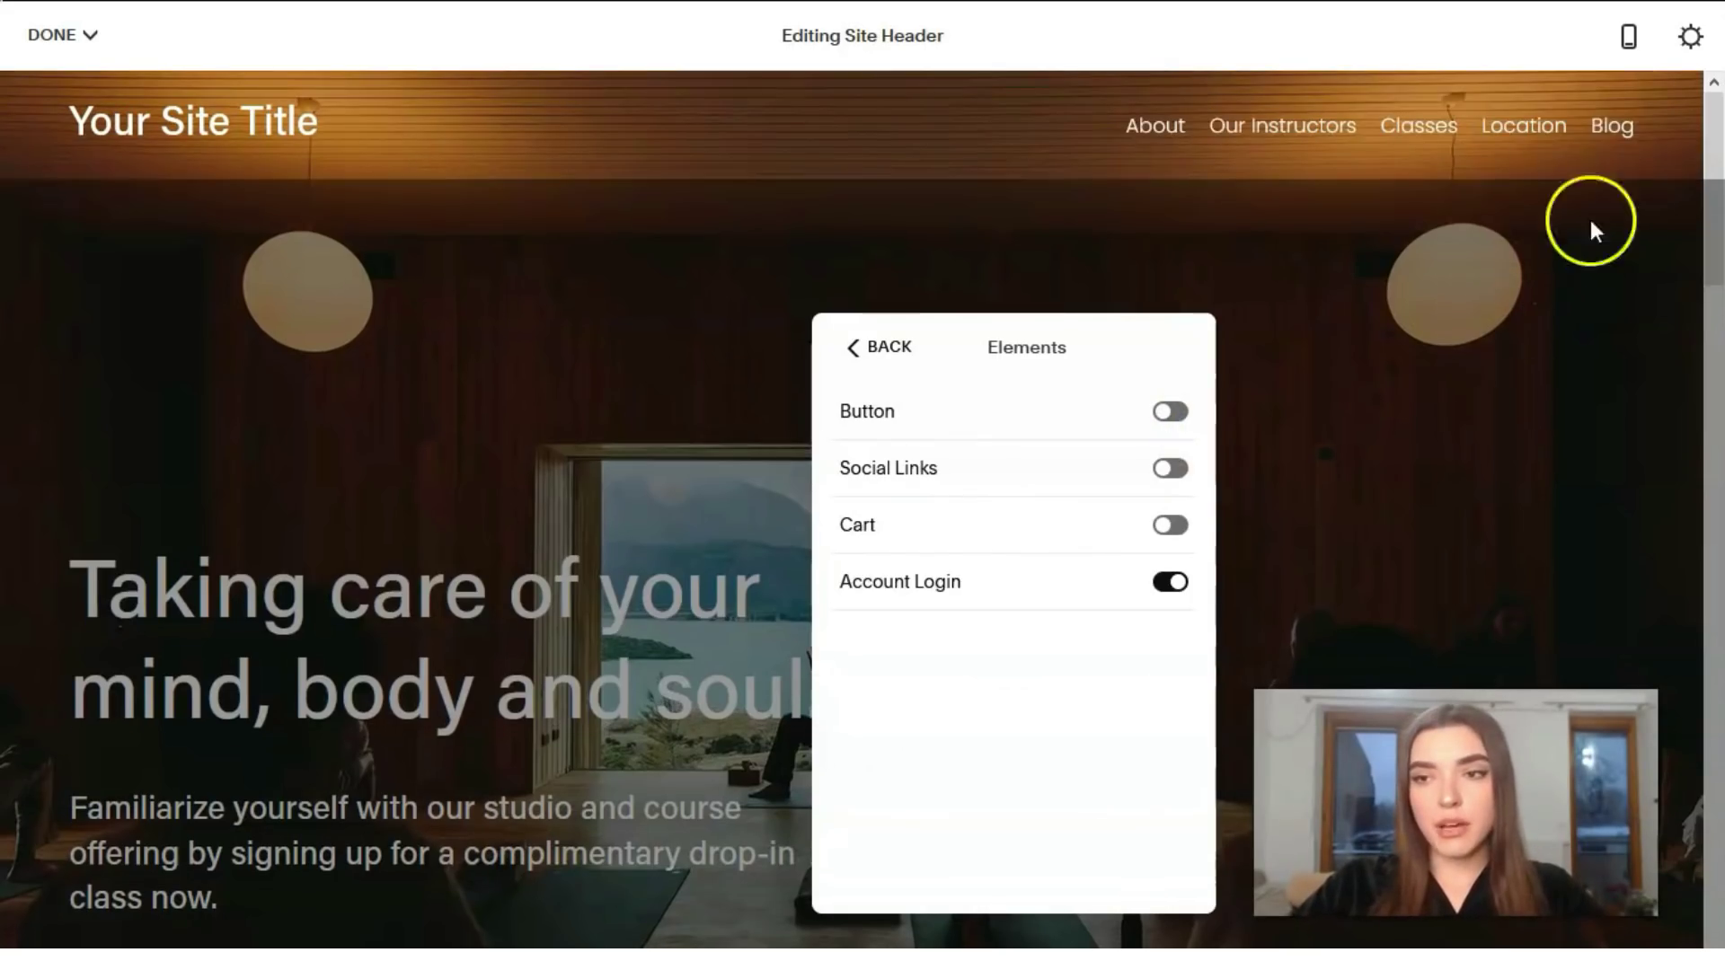
click(840, 352)
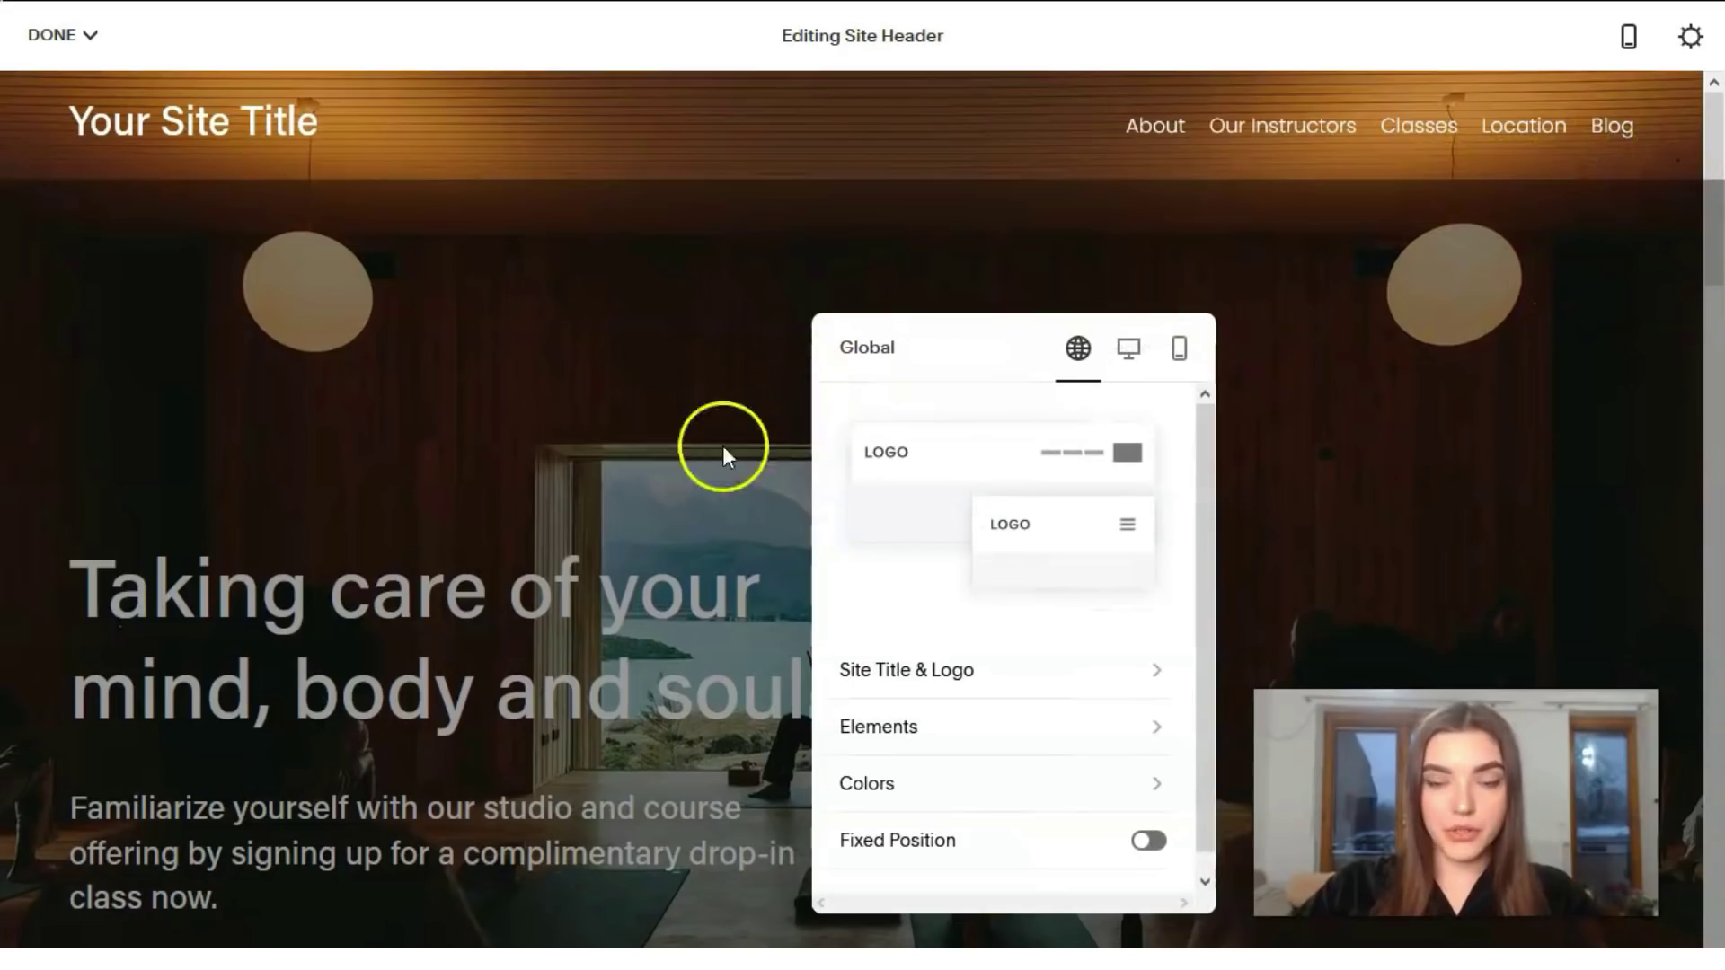
Turn off header transparency and preview Dark Minimal, Dark Bold, Black Bold, Accent Dark and White Minimal themes
click(897, 785)
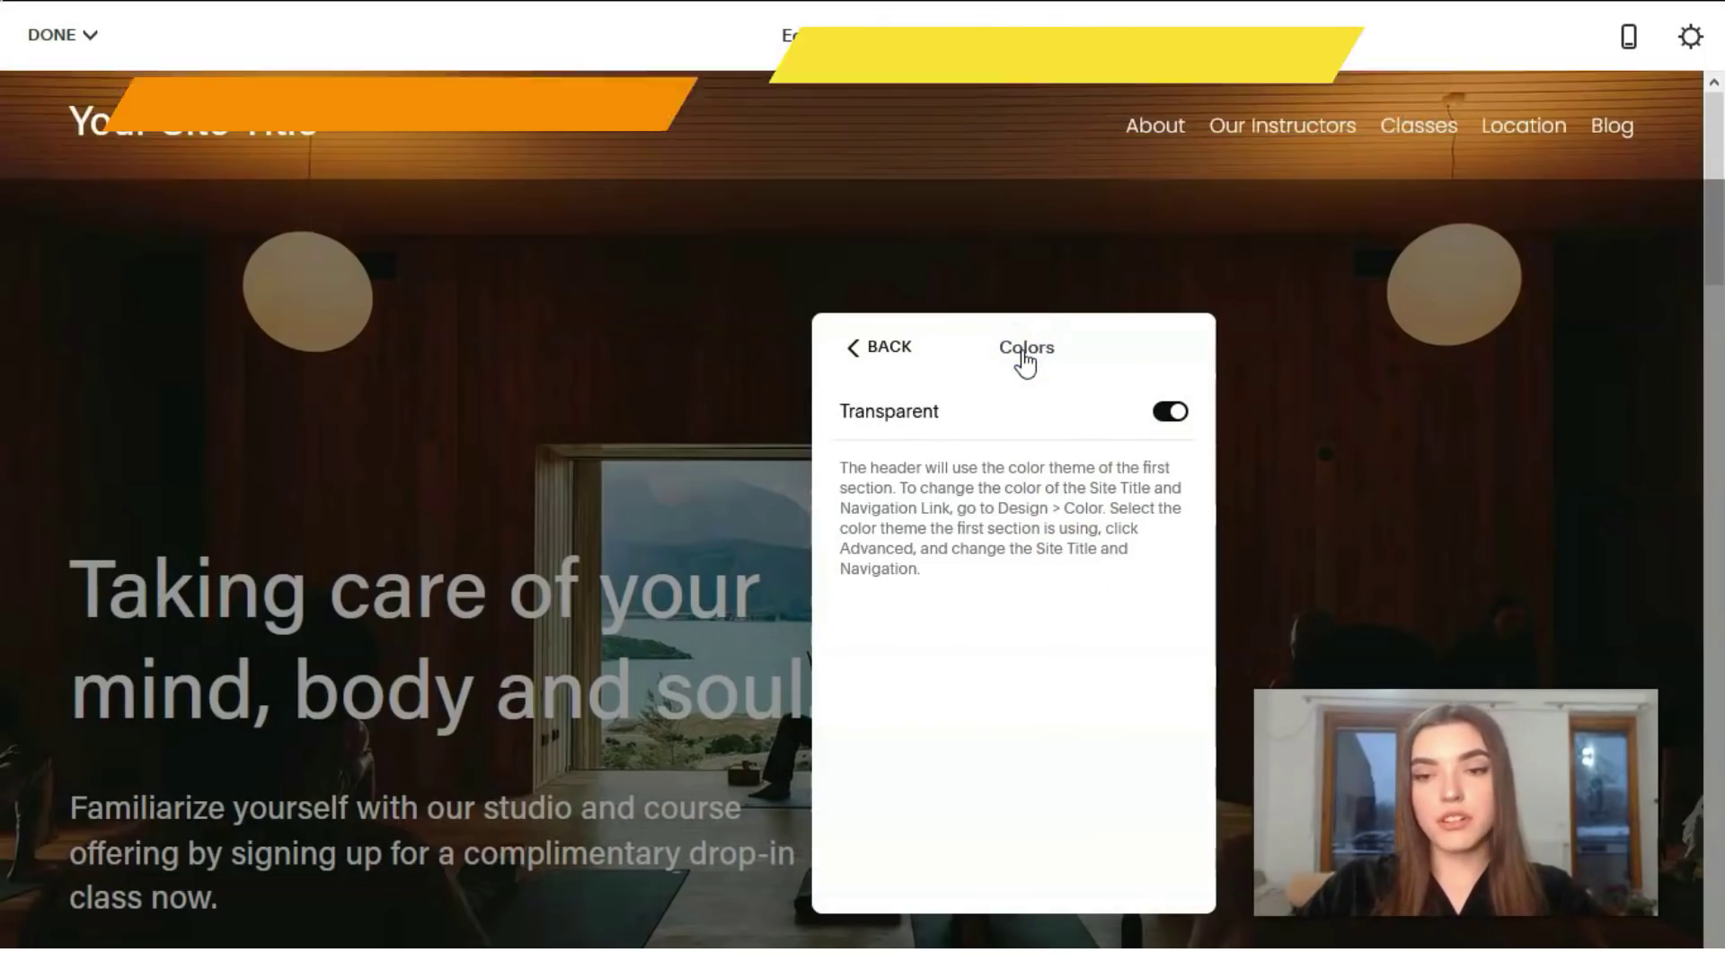
click(939, 343)
click(1099, 514)
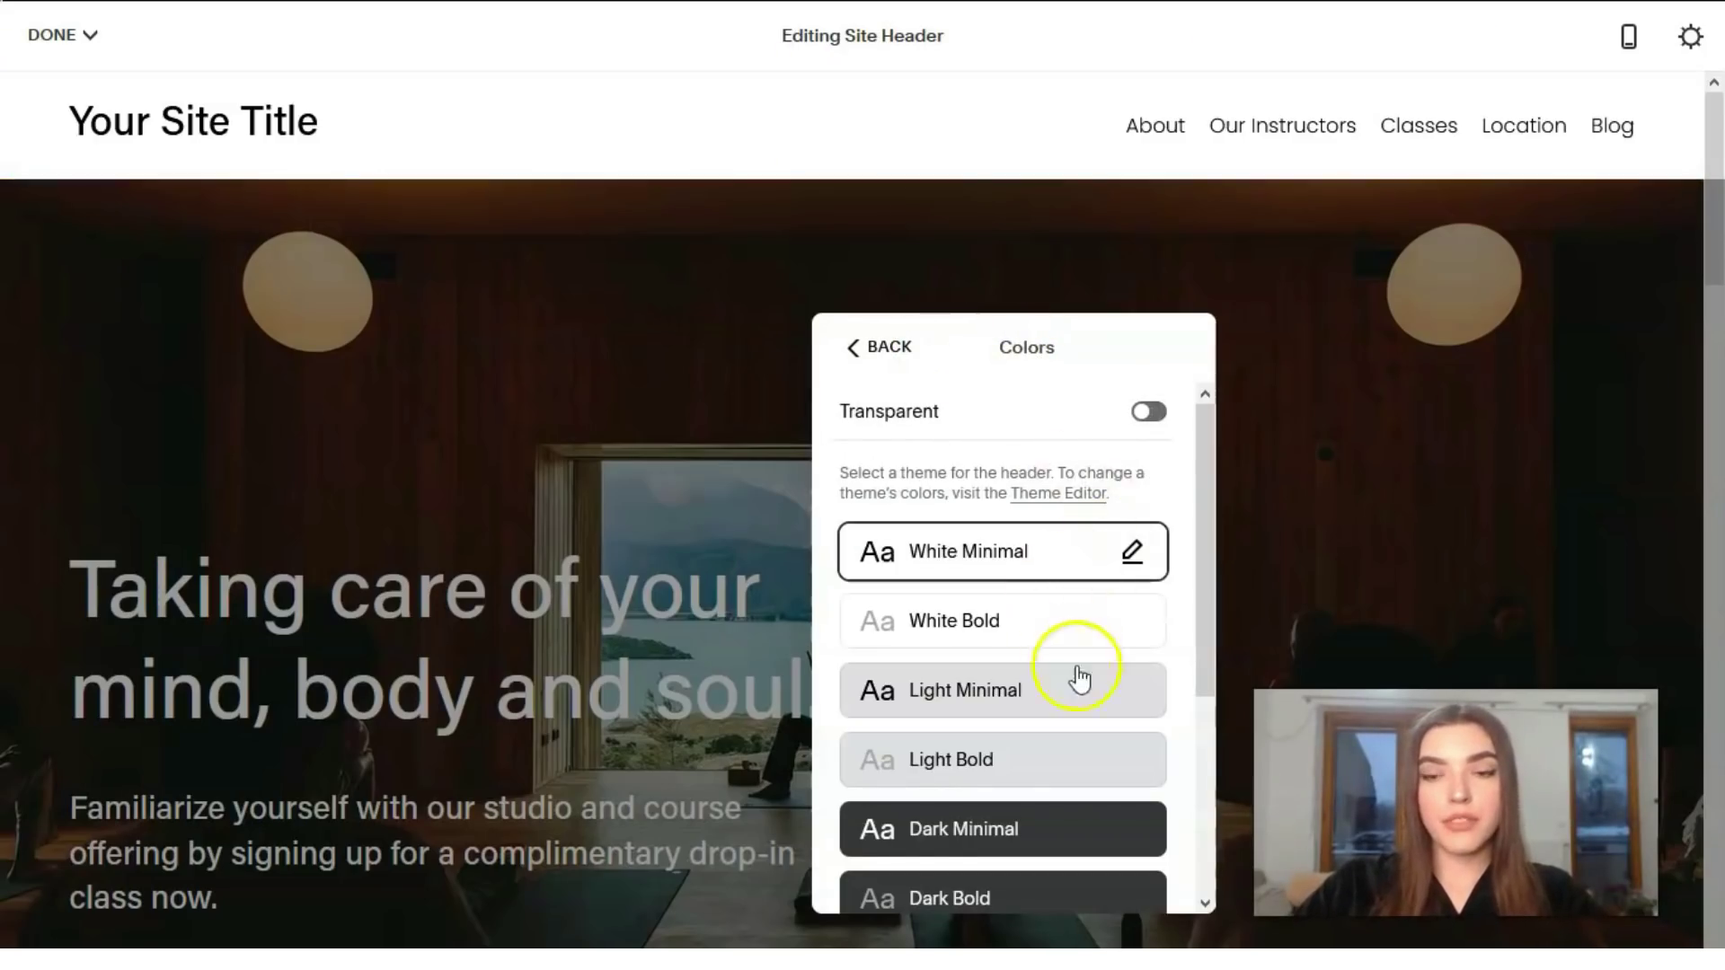
scroll(1079, 682, down, 1)
click(1042, 710)
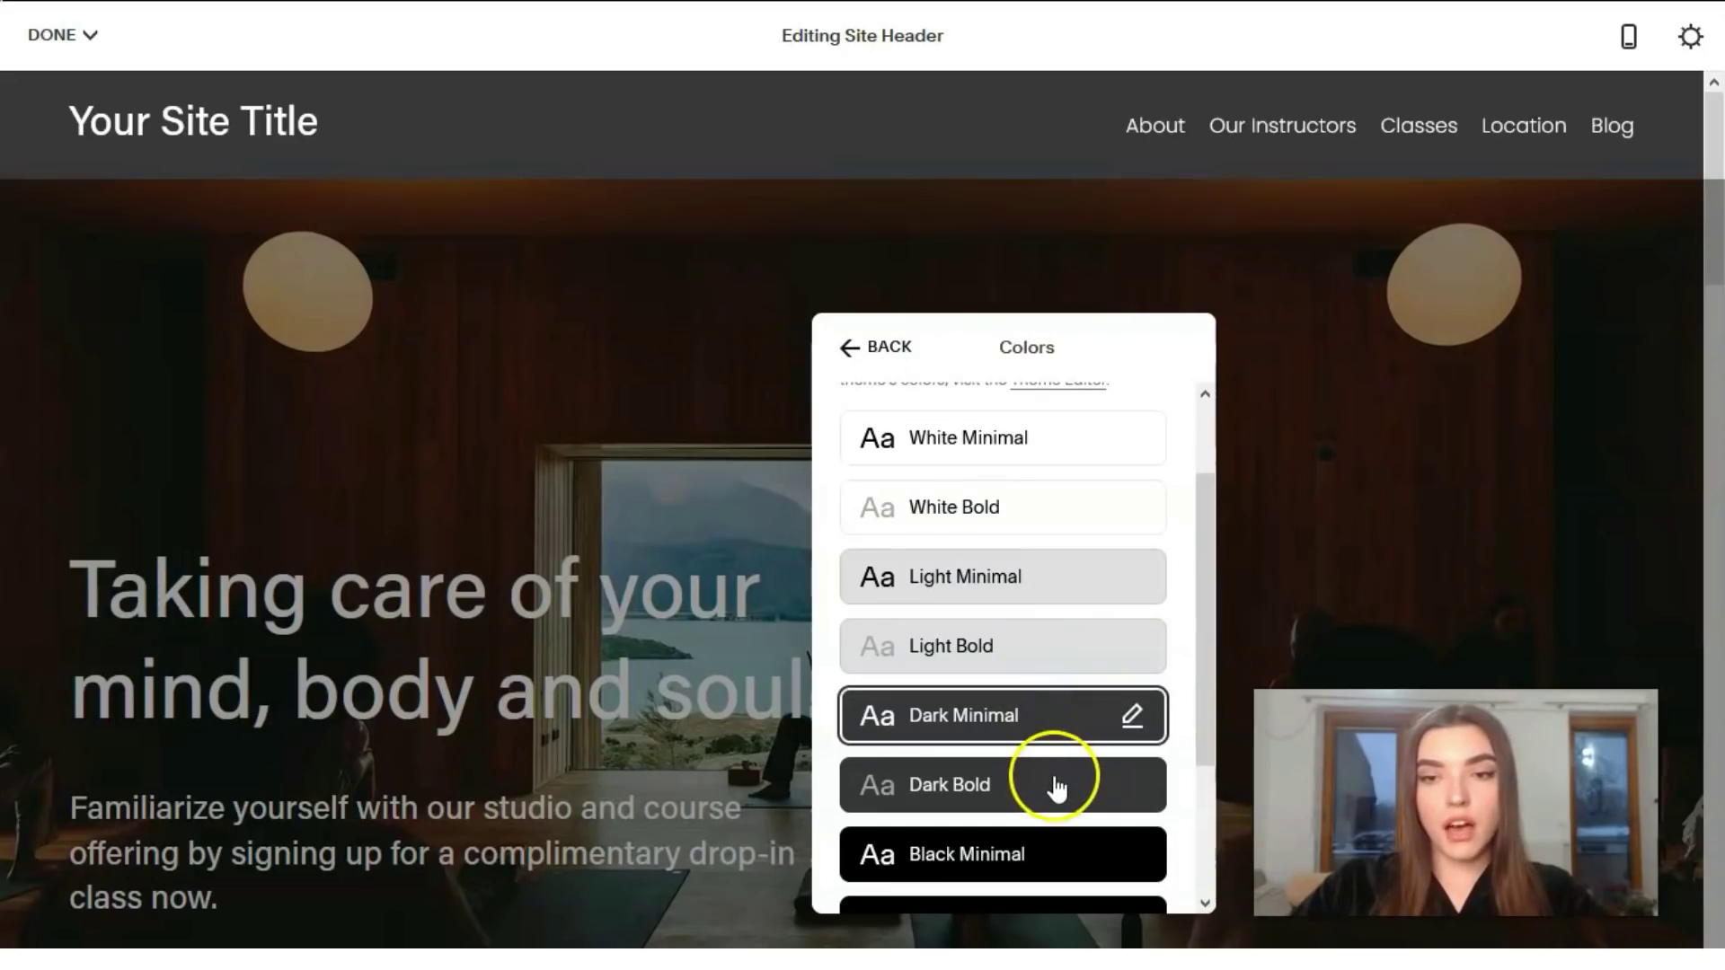
click(1060, 786)
scroll(1064, 755, down, 2)
click(1063, 716)
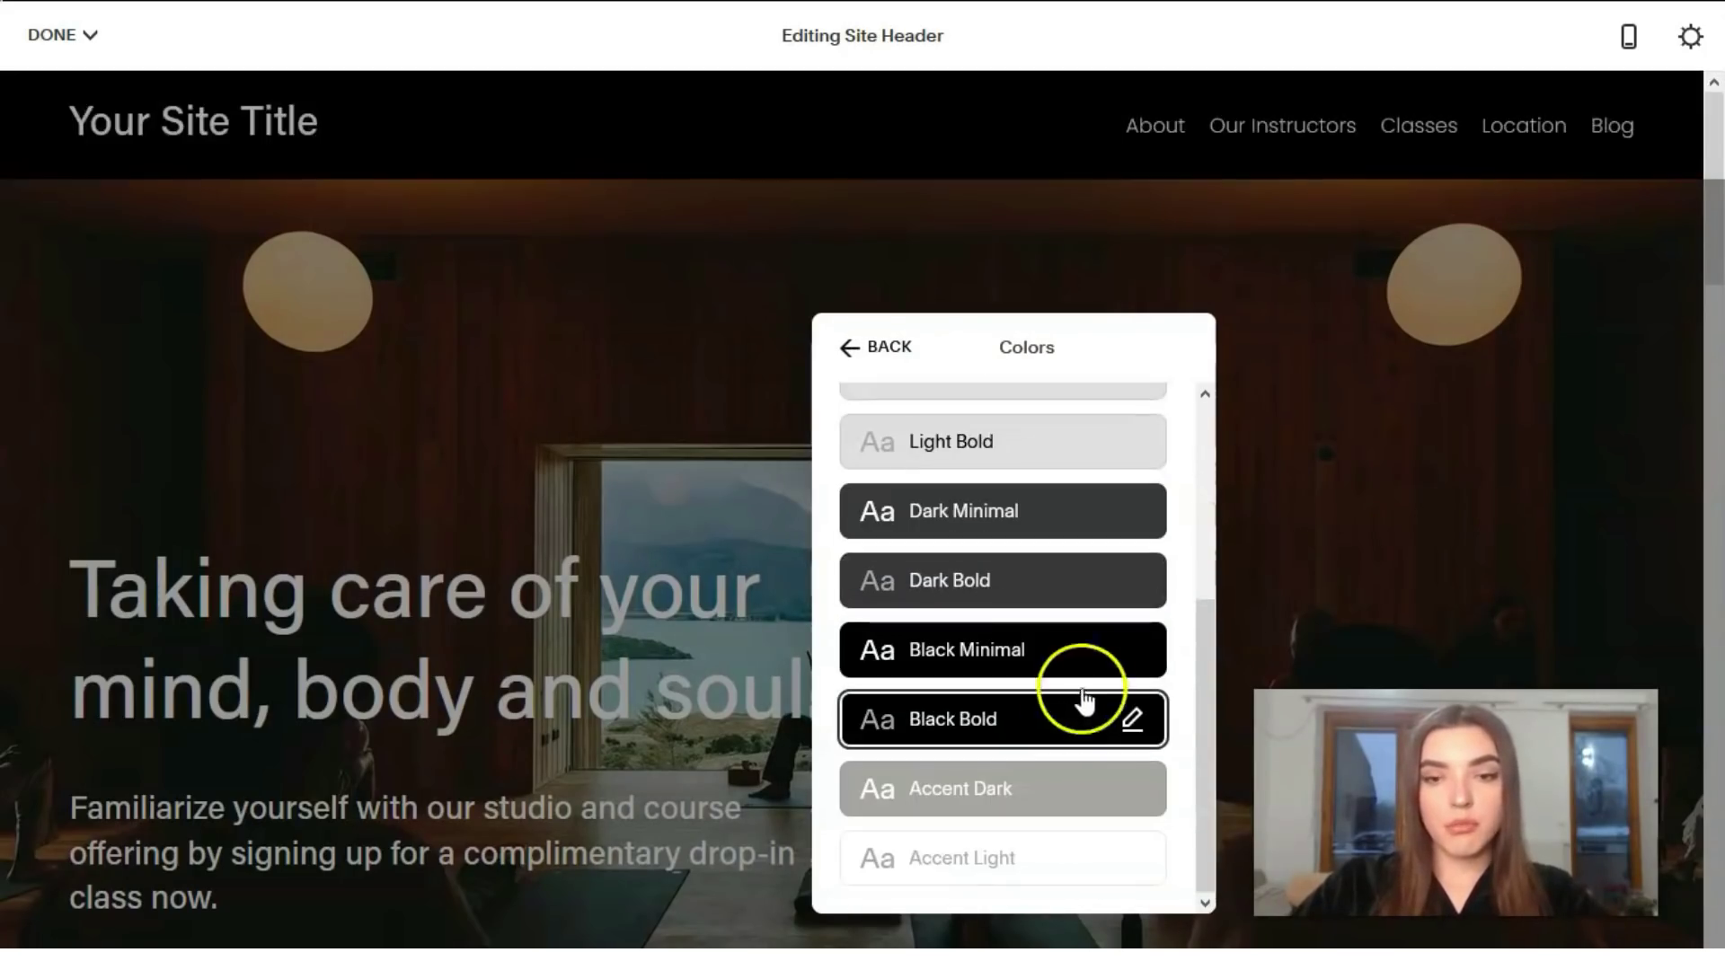
click(1079, 784)
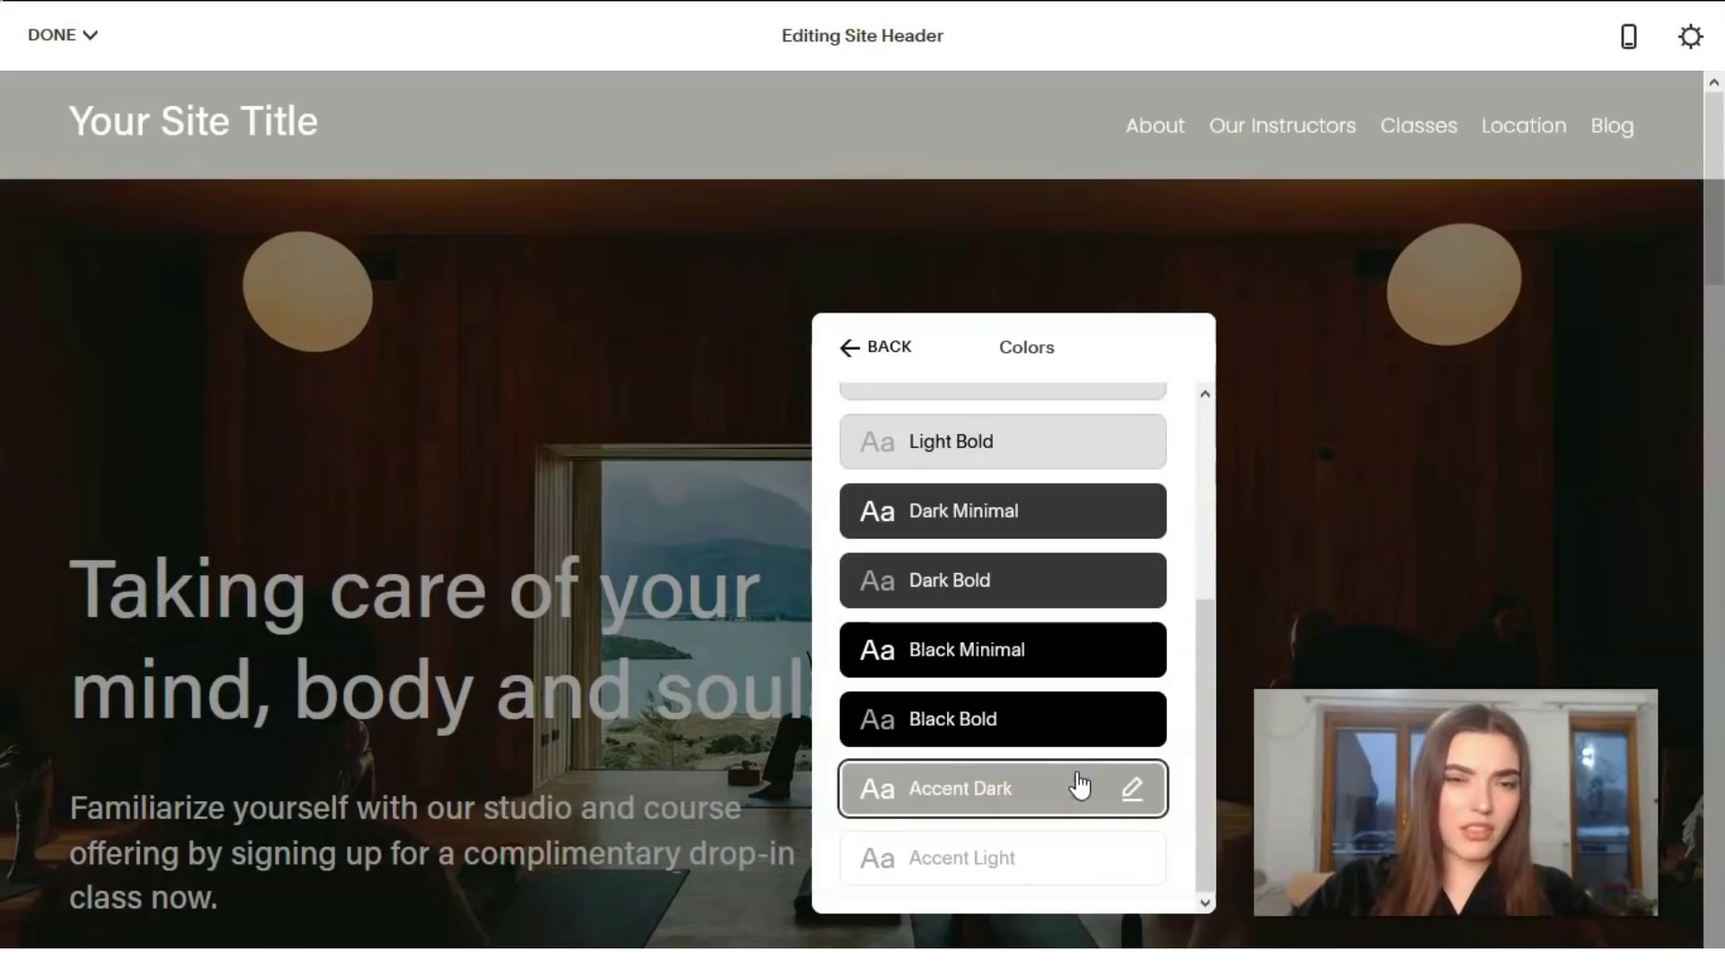
scroll(1078, 754, up, 5)
click(1006, 561)
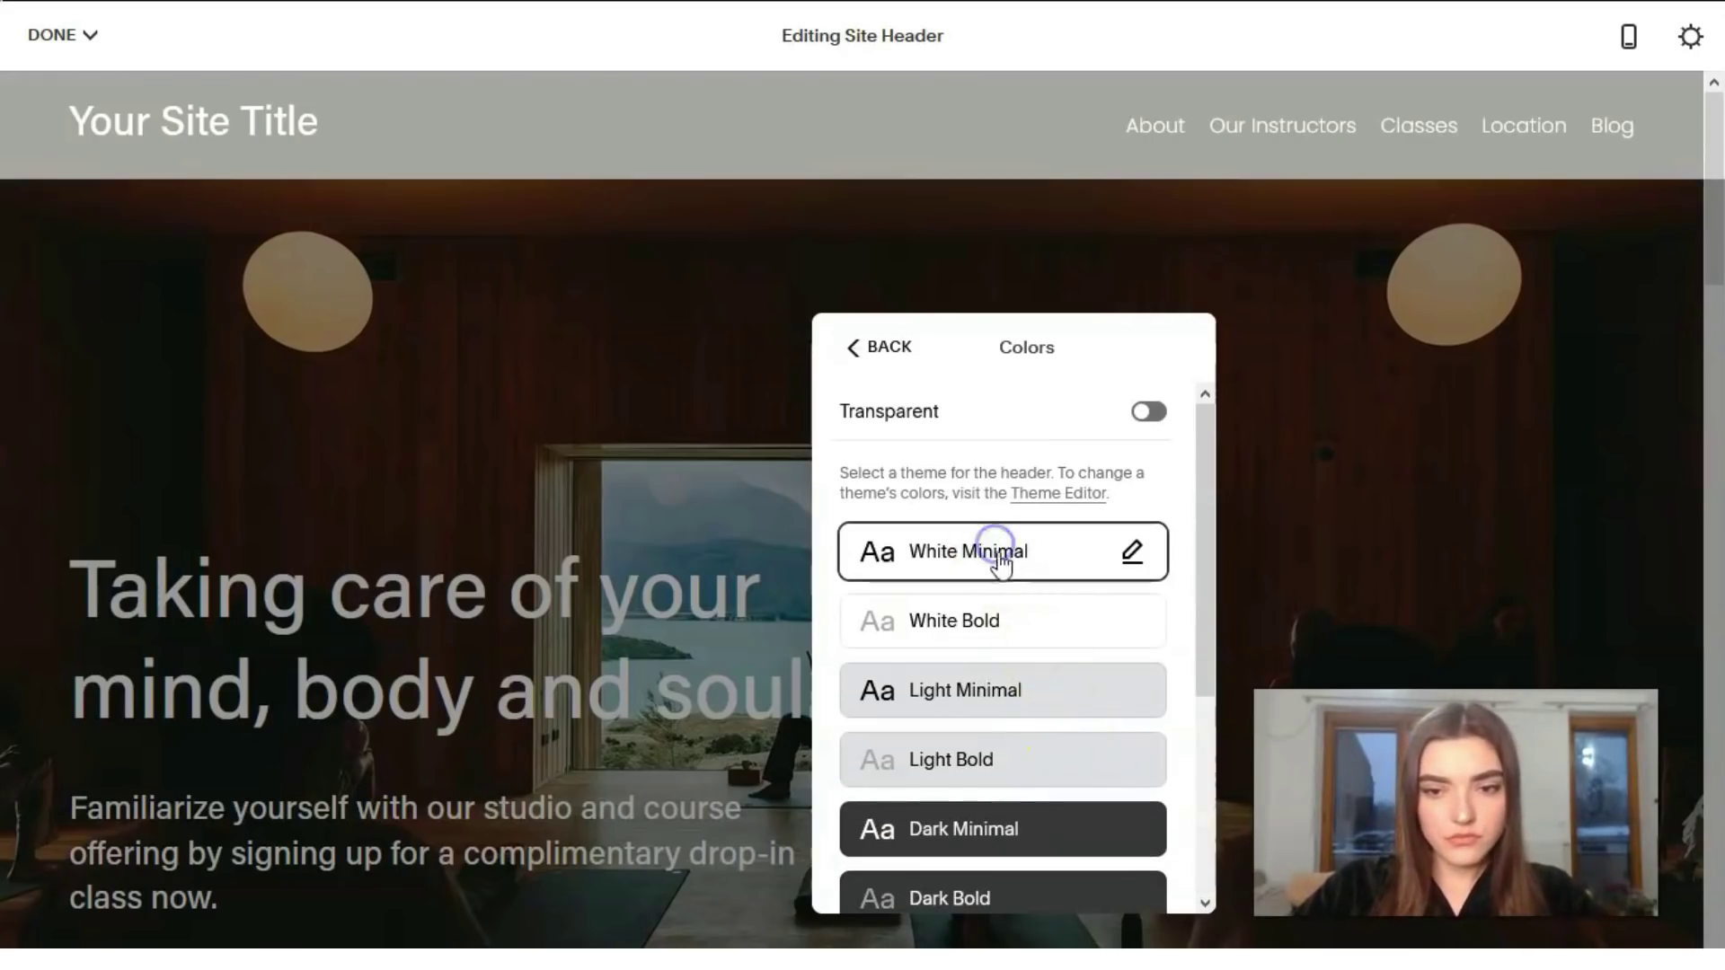
Make the header transparent again and finish editing the header
click(1153, 413)
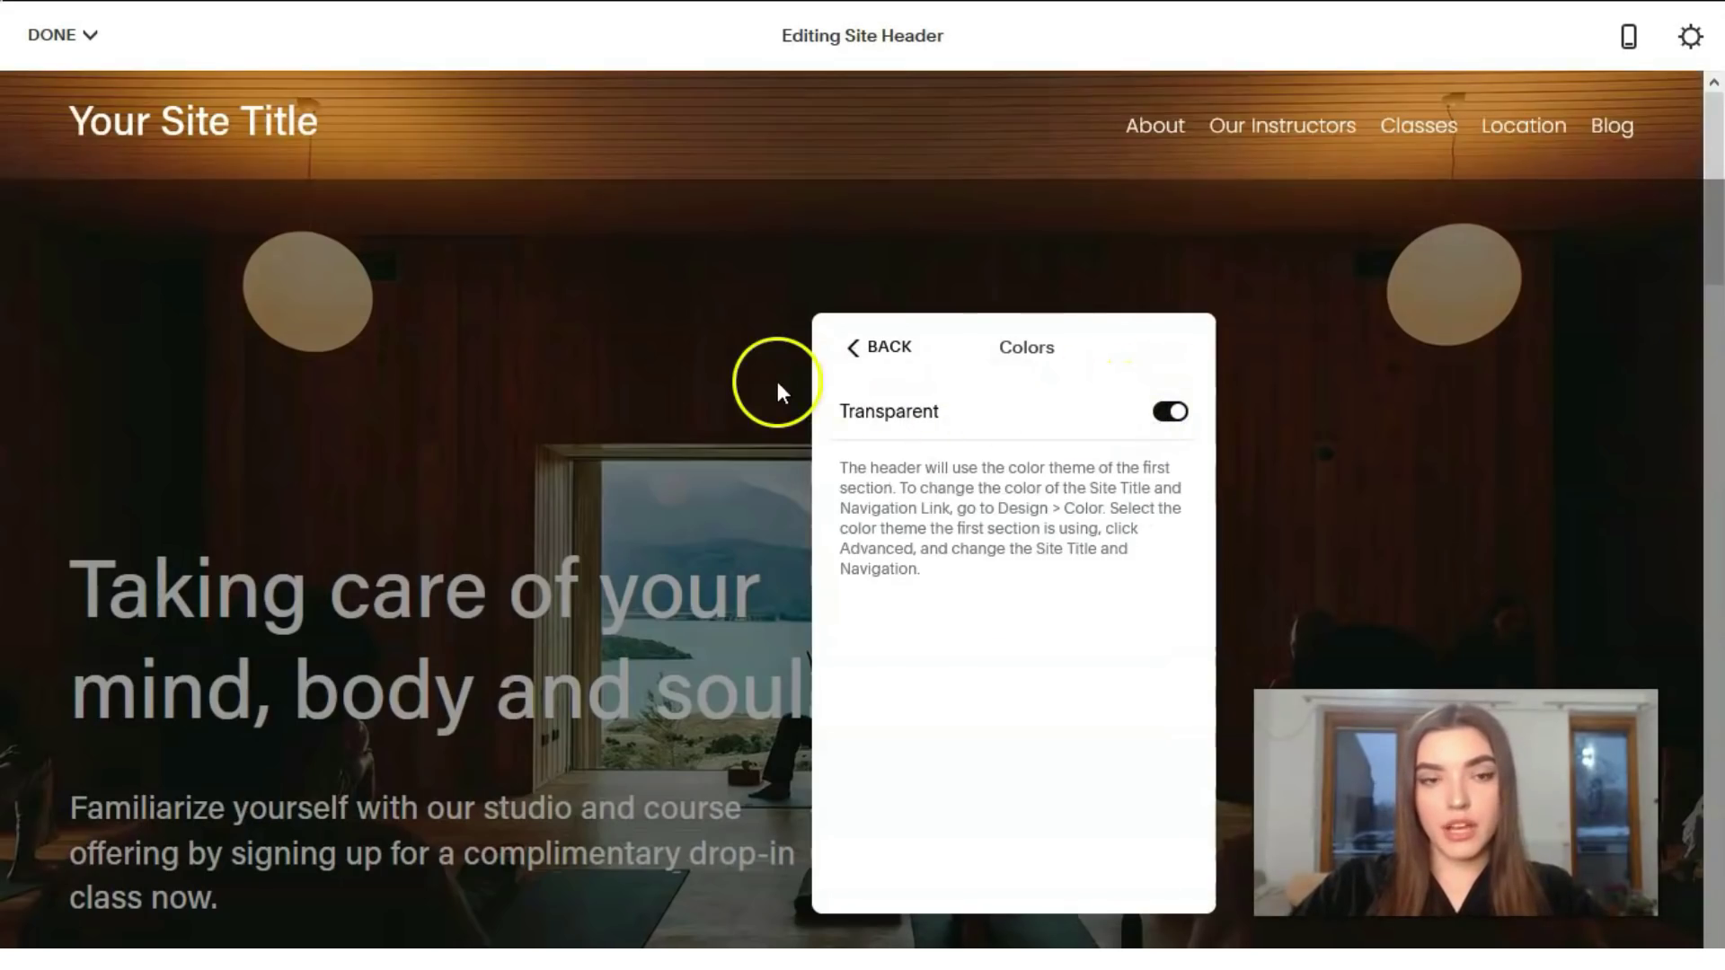
click(898, 357)
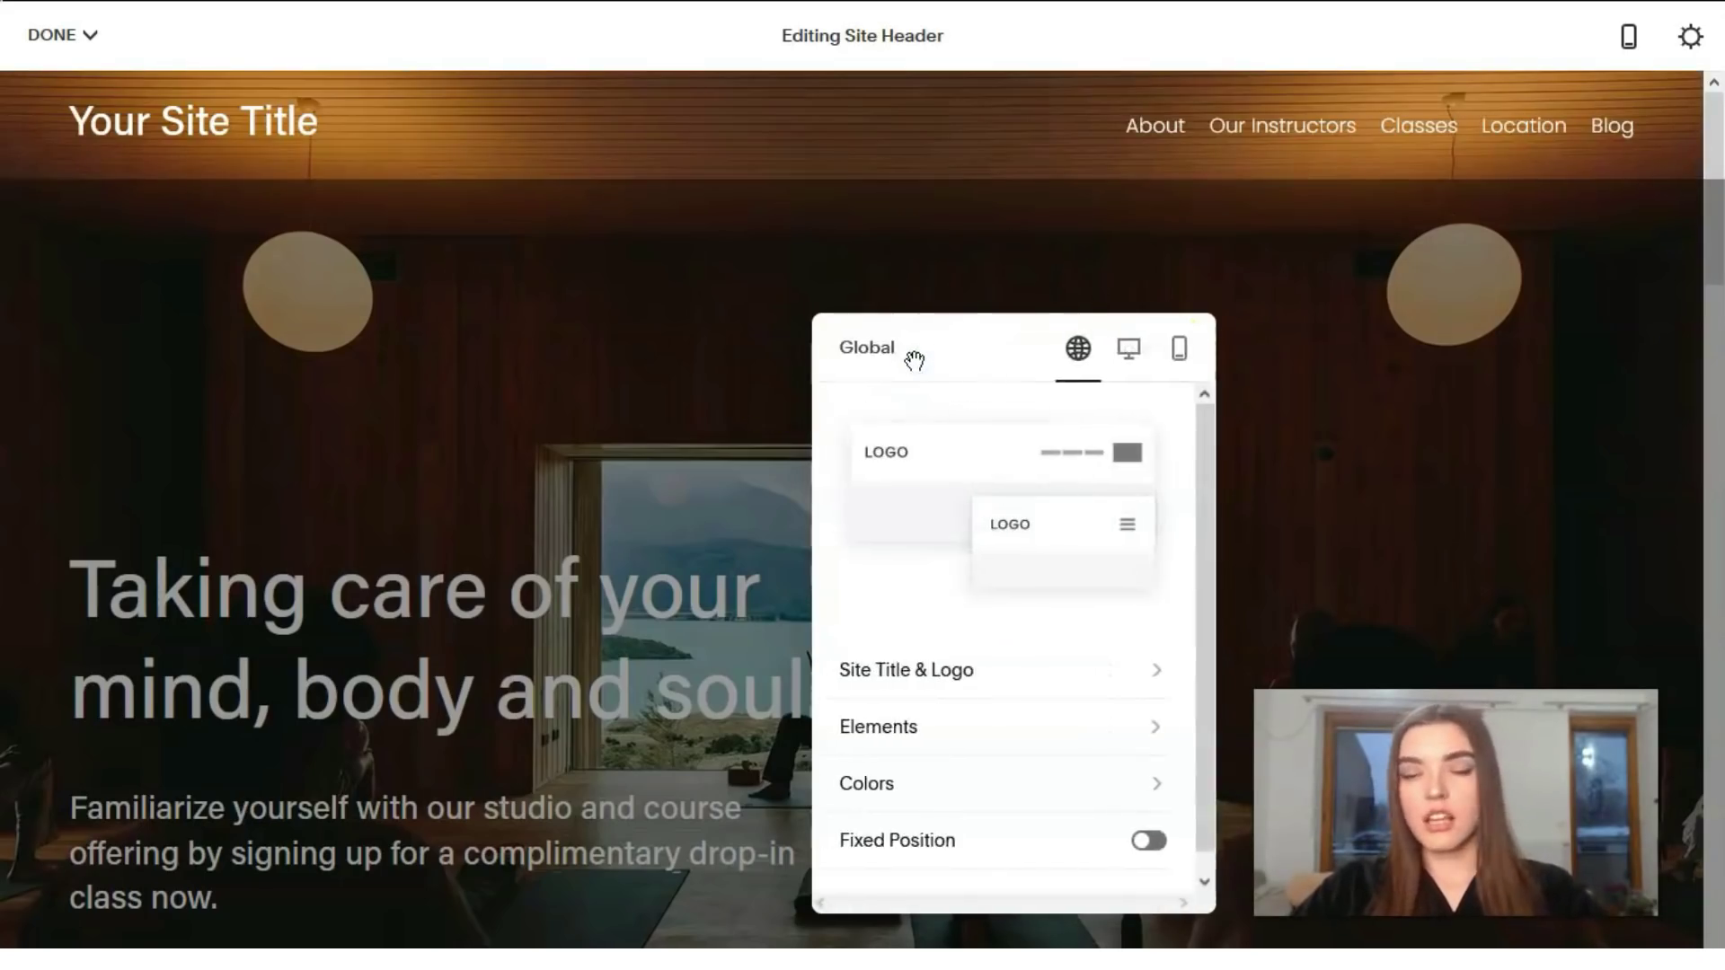
click(663, 415)
Open Add a Section on the Home page and scroll through the section categories
scroll(711, 434, down, 5)
scroll(712, 436, up, 5)
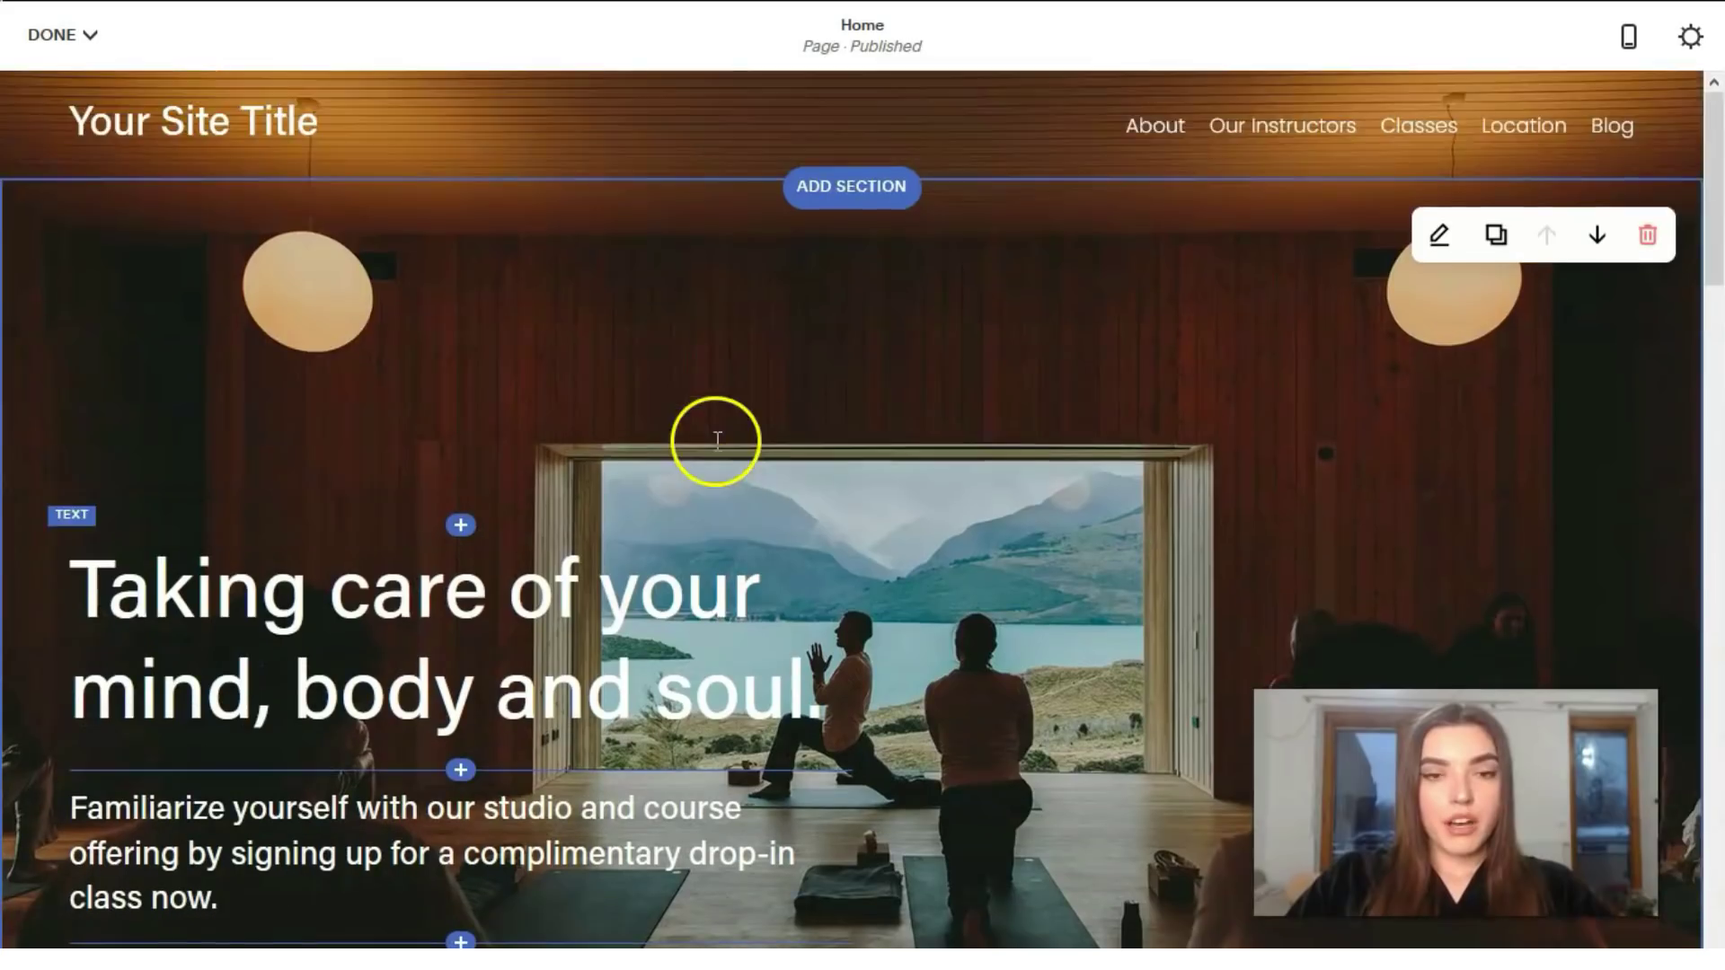
scroll(714, 440, down, 2)
scroll(719, 445, up, 2)
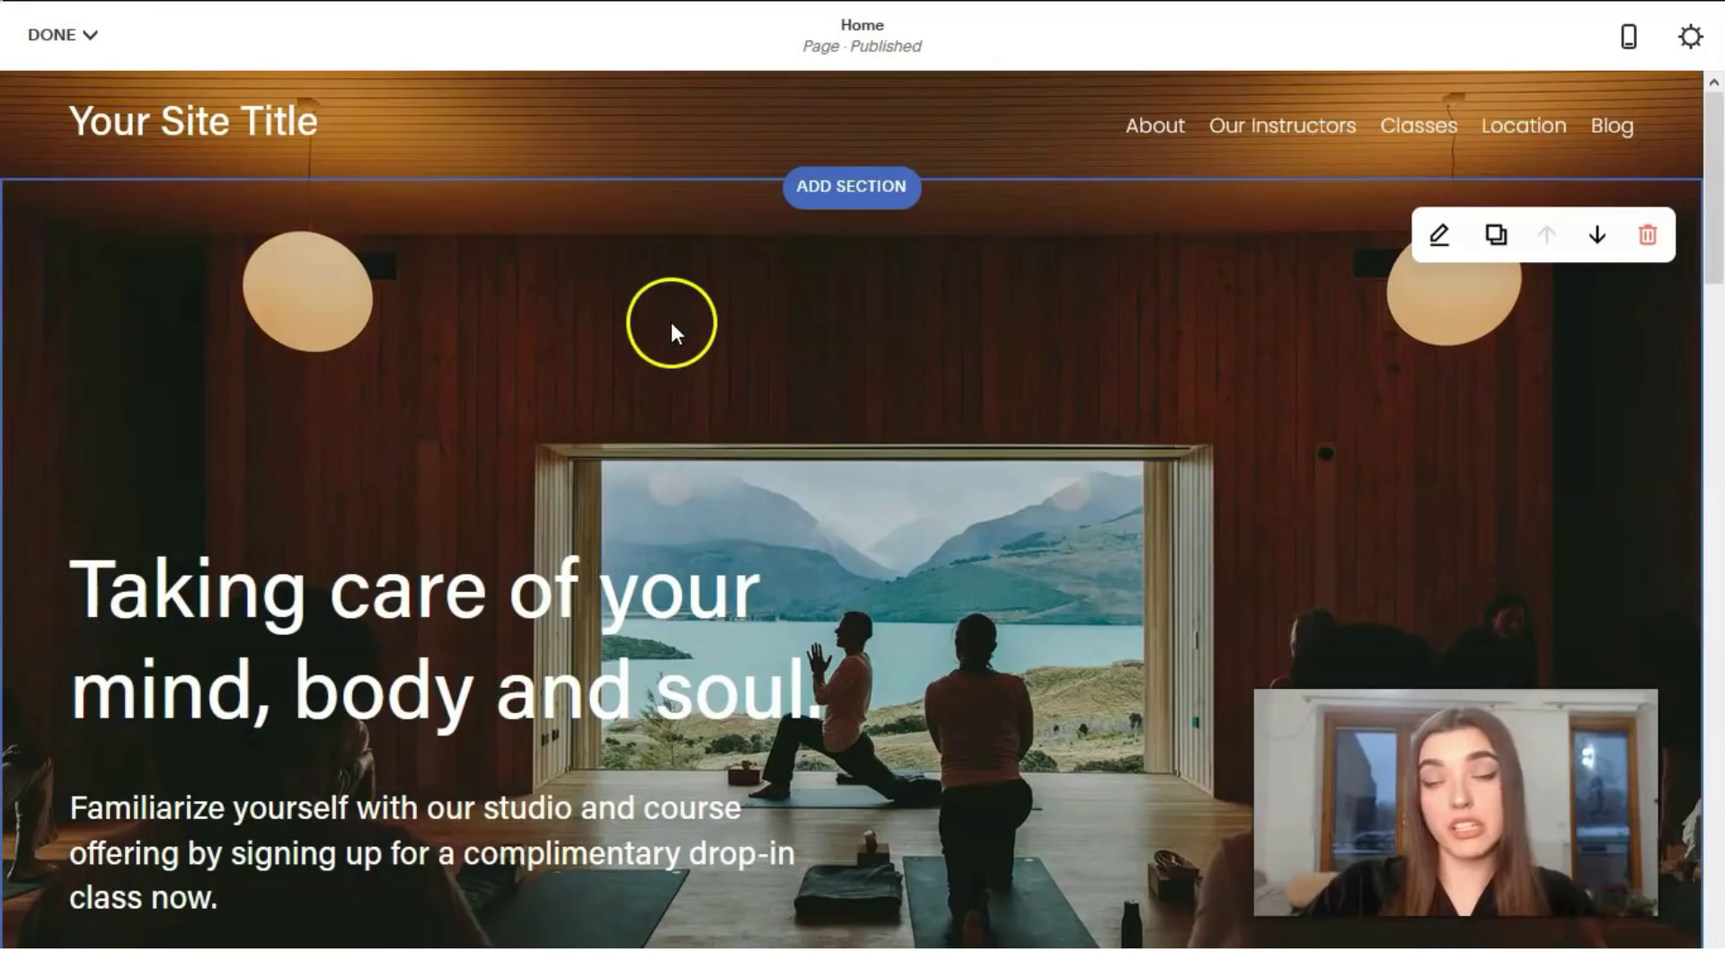
click(859, 199)
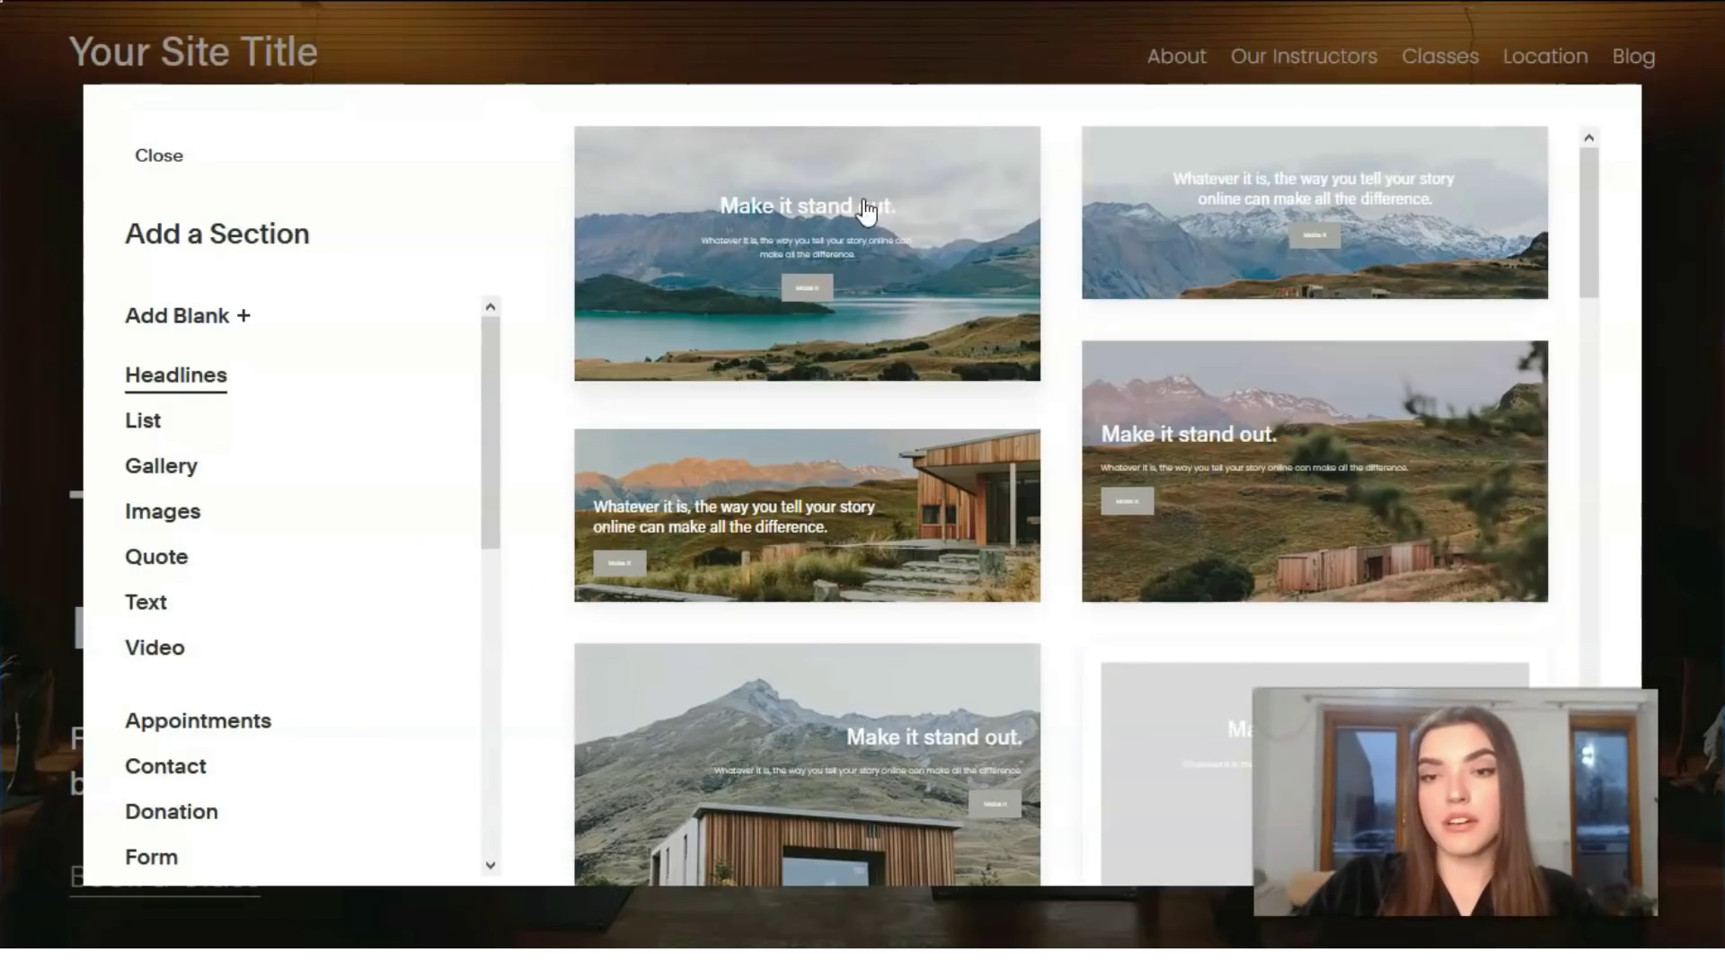
scroll(274, 409, down, 4)
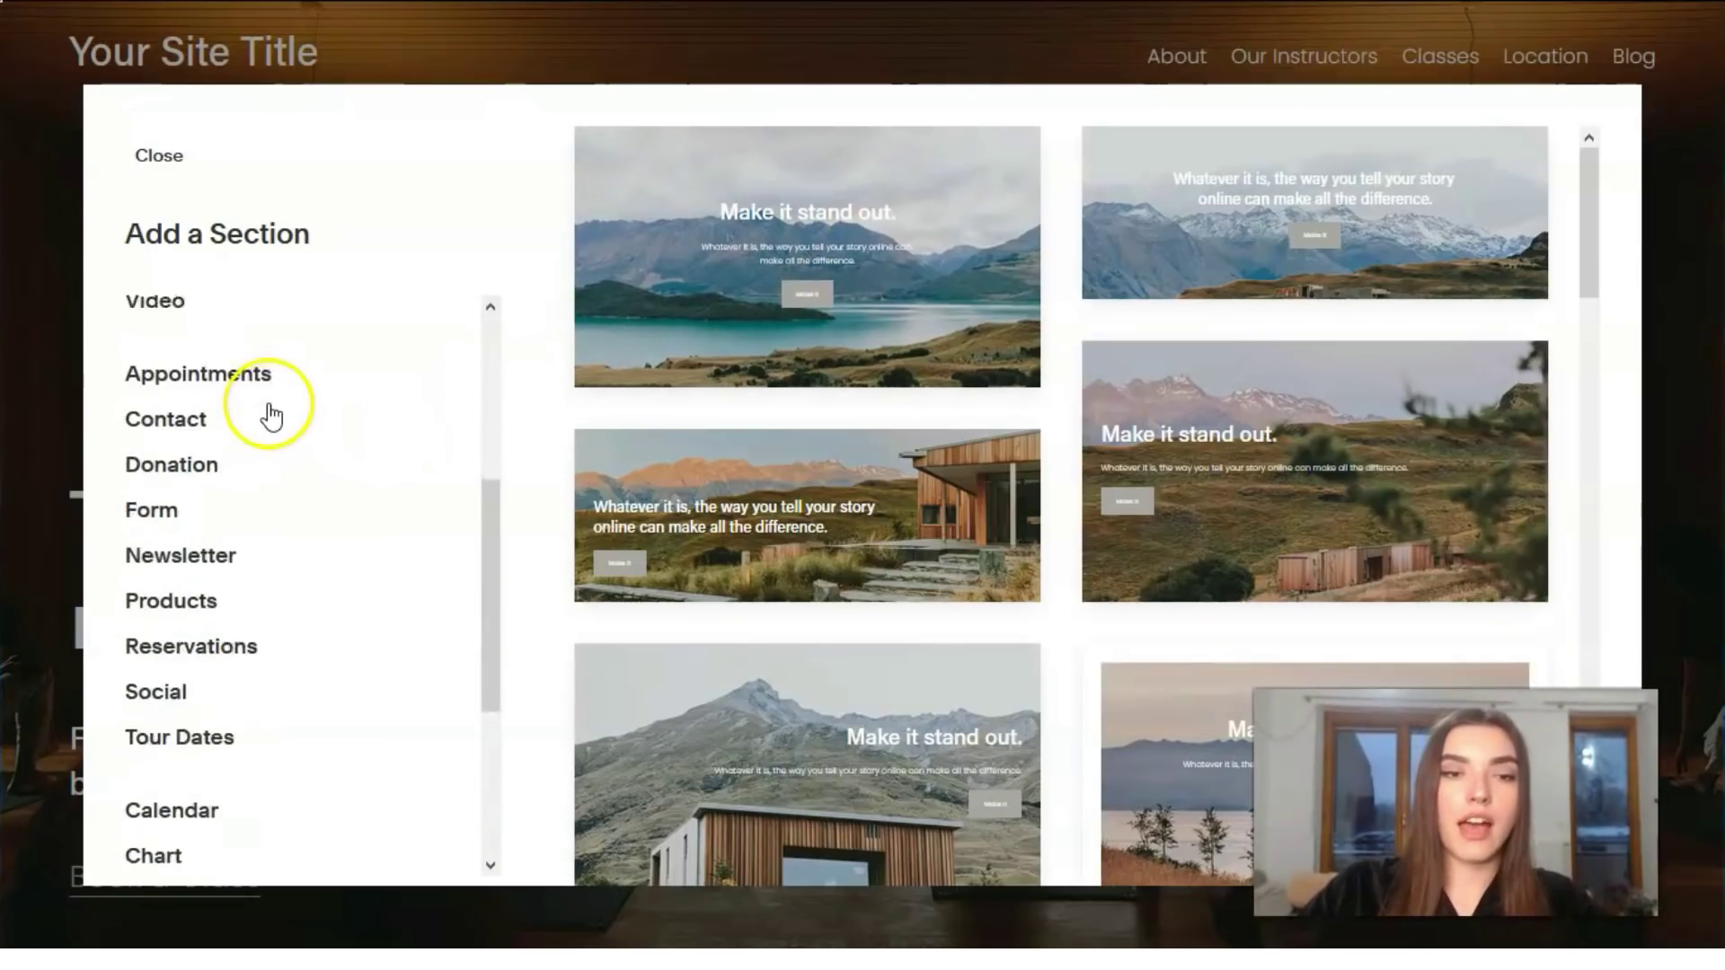
scroll(272, 413, down, 3)
scroll(278, 422, up, 7)
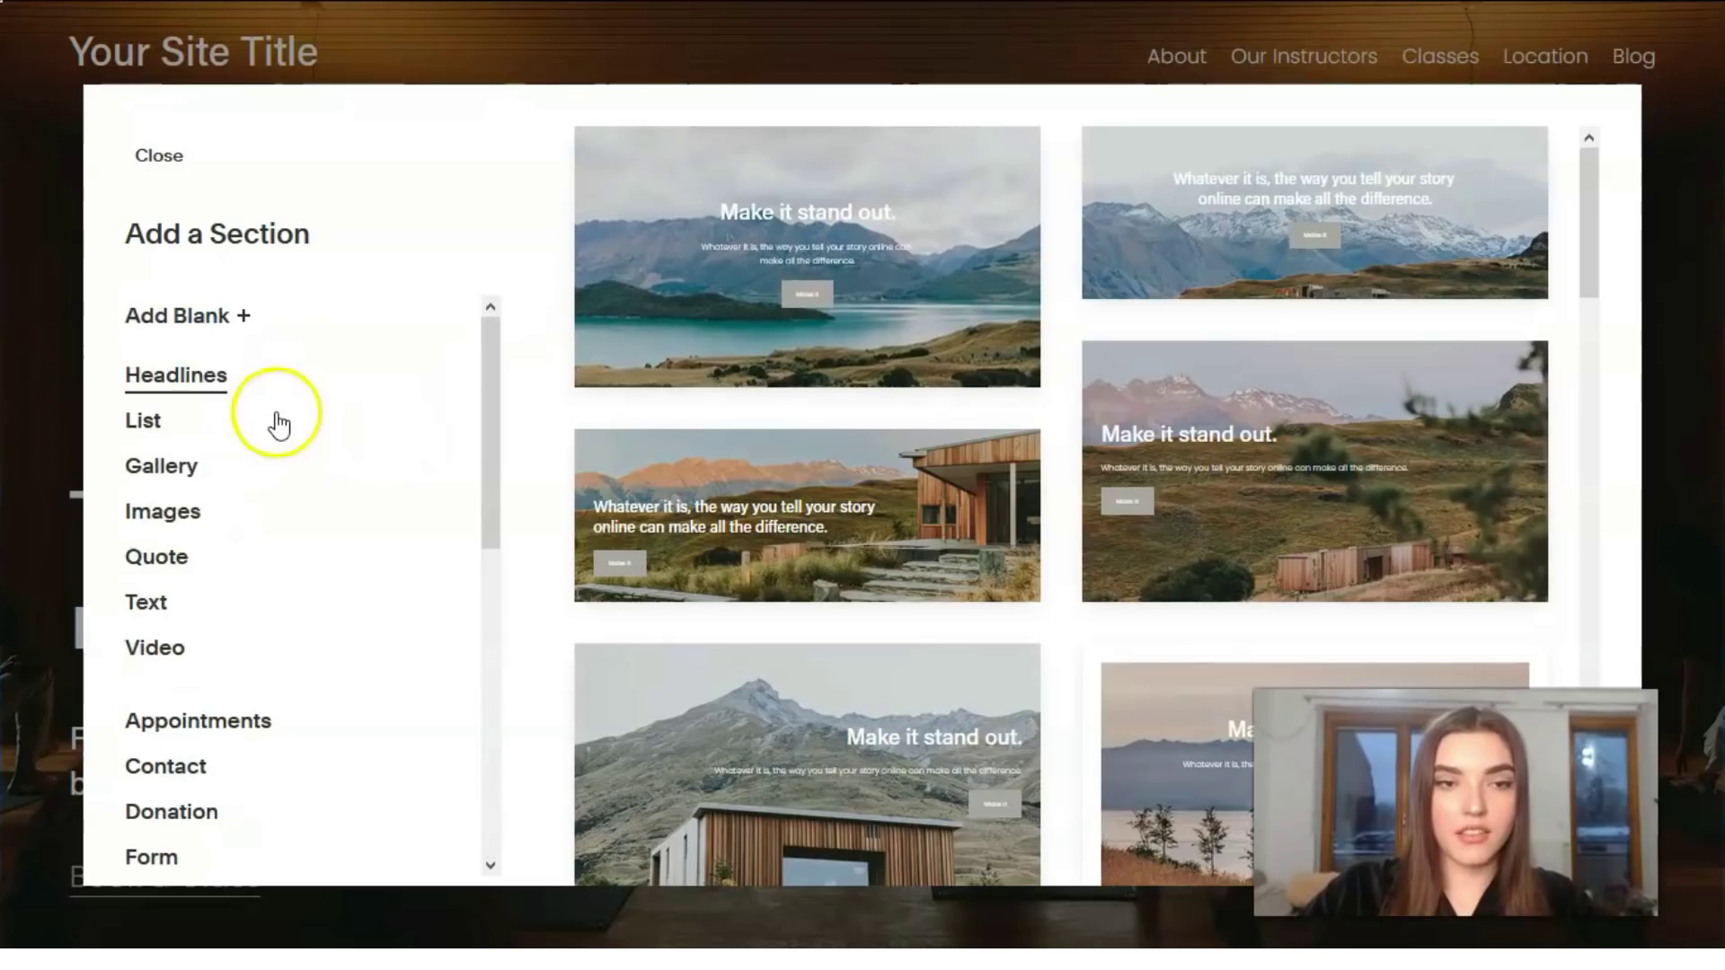
scroll(278, 414, down, 5)
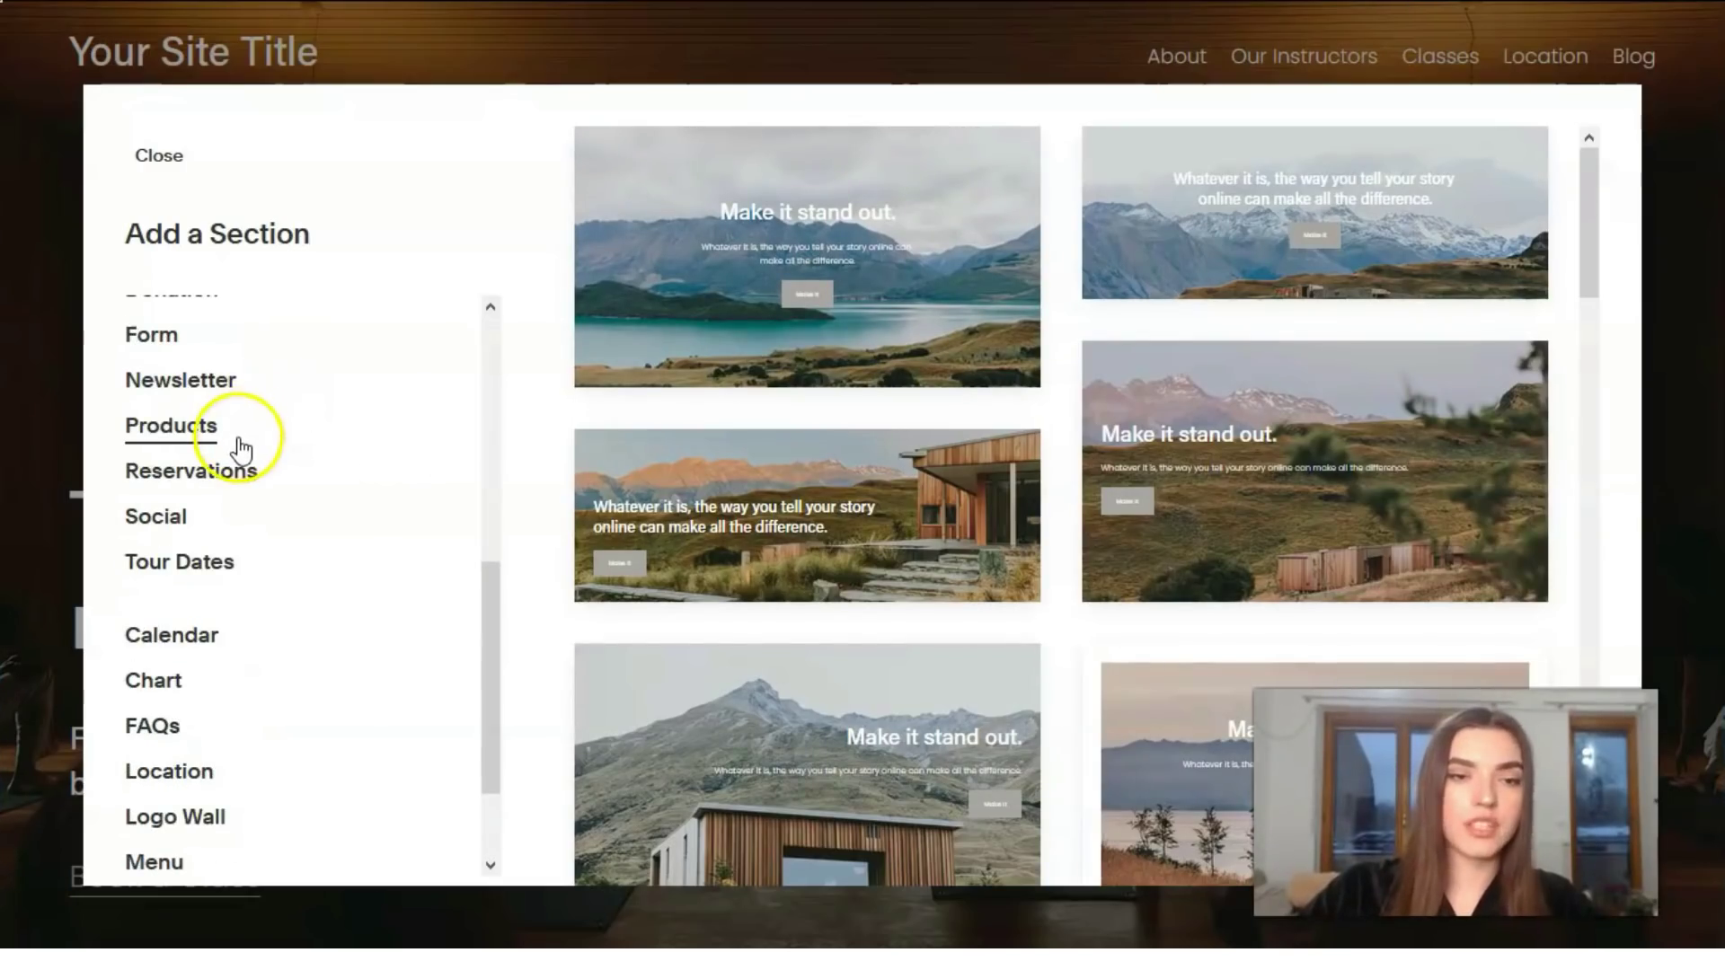
scroll(289, 575, down, 2)
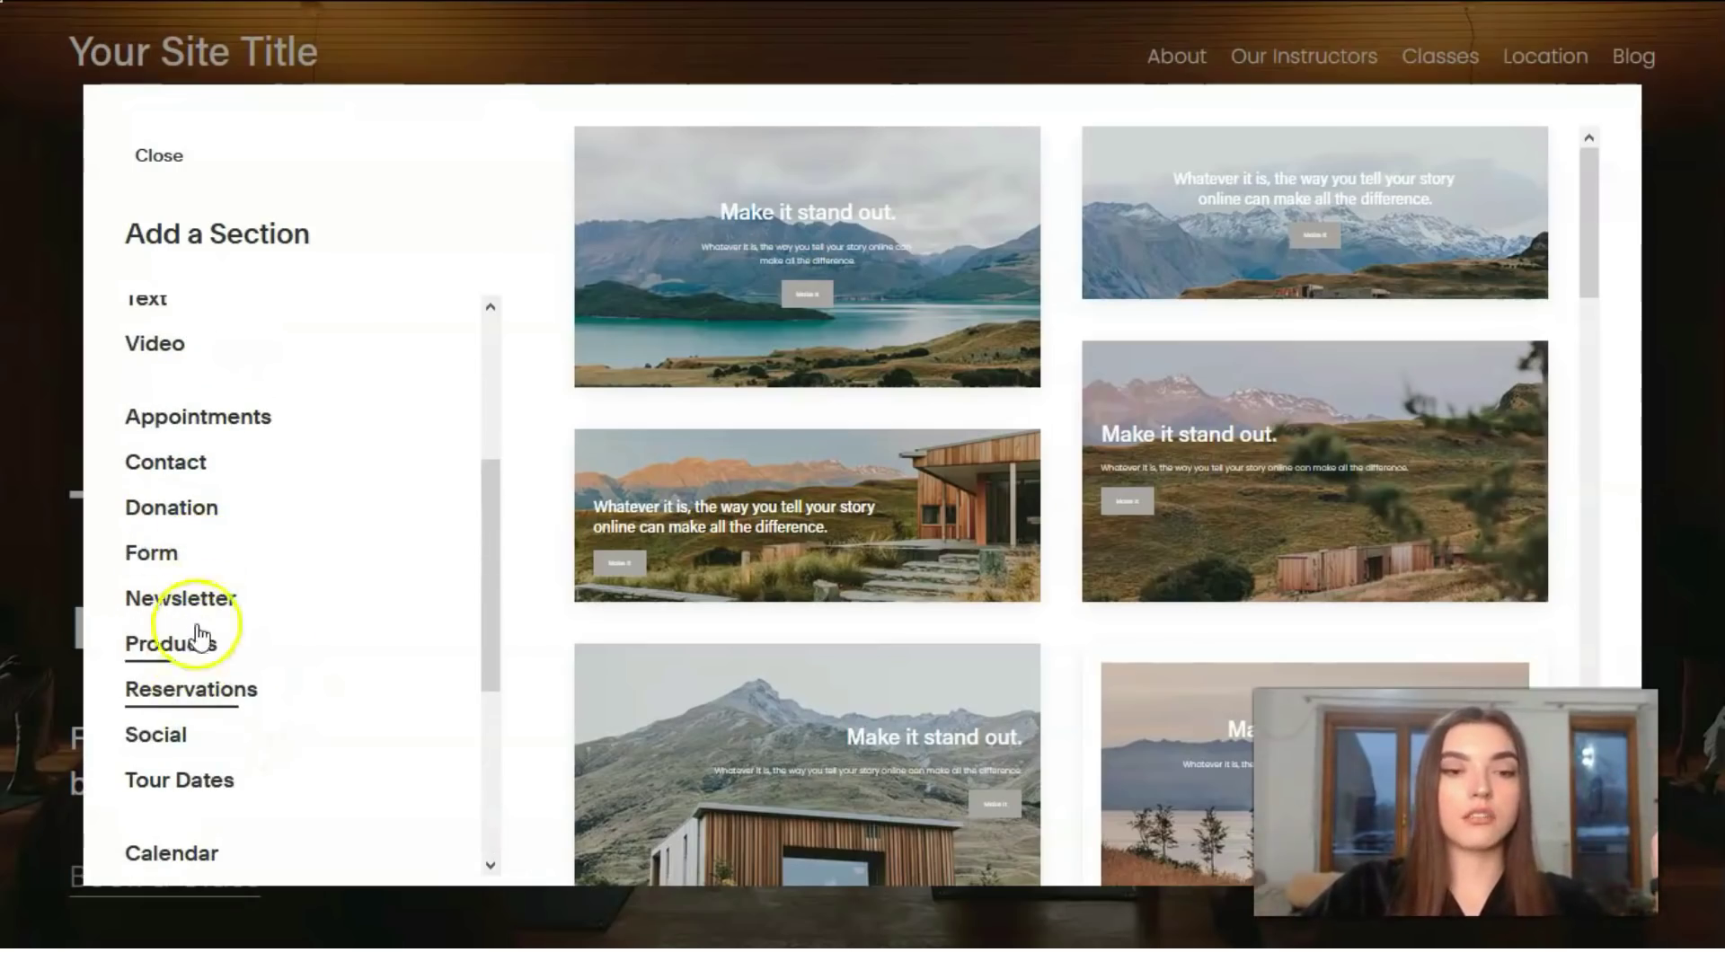
scroll(215, 525, up, 2)
scroll(211, 530, up, 1)
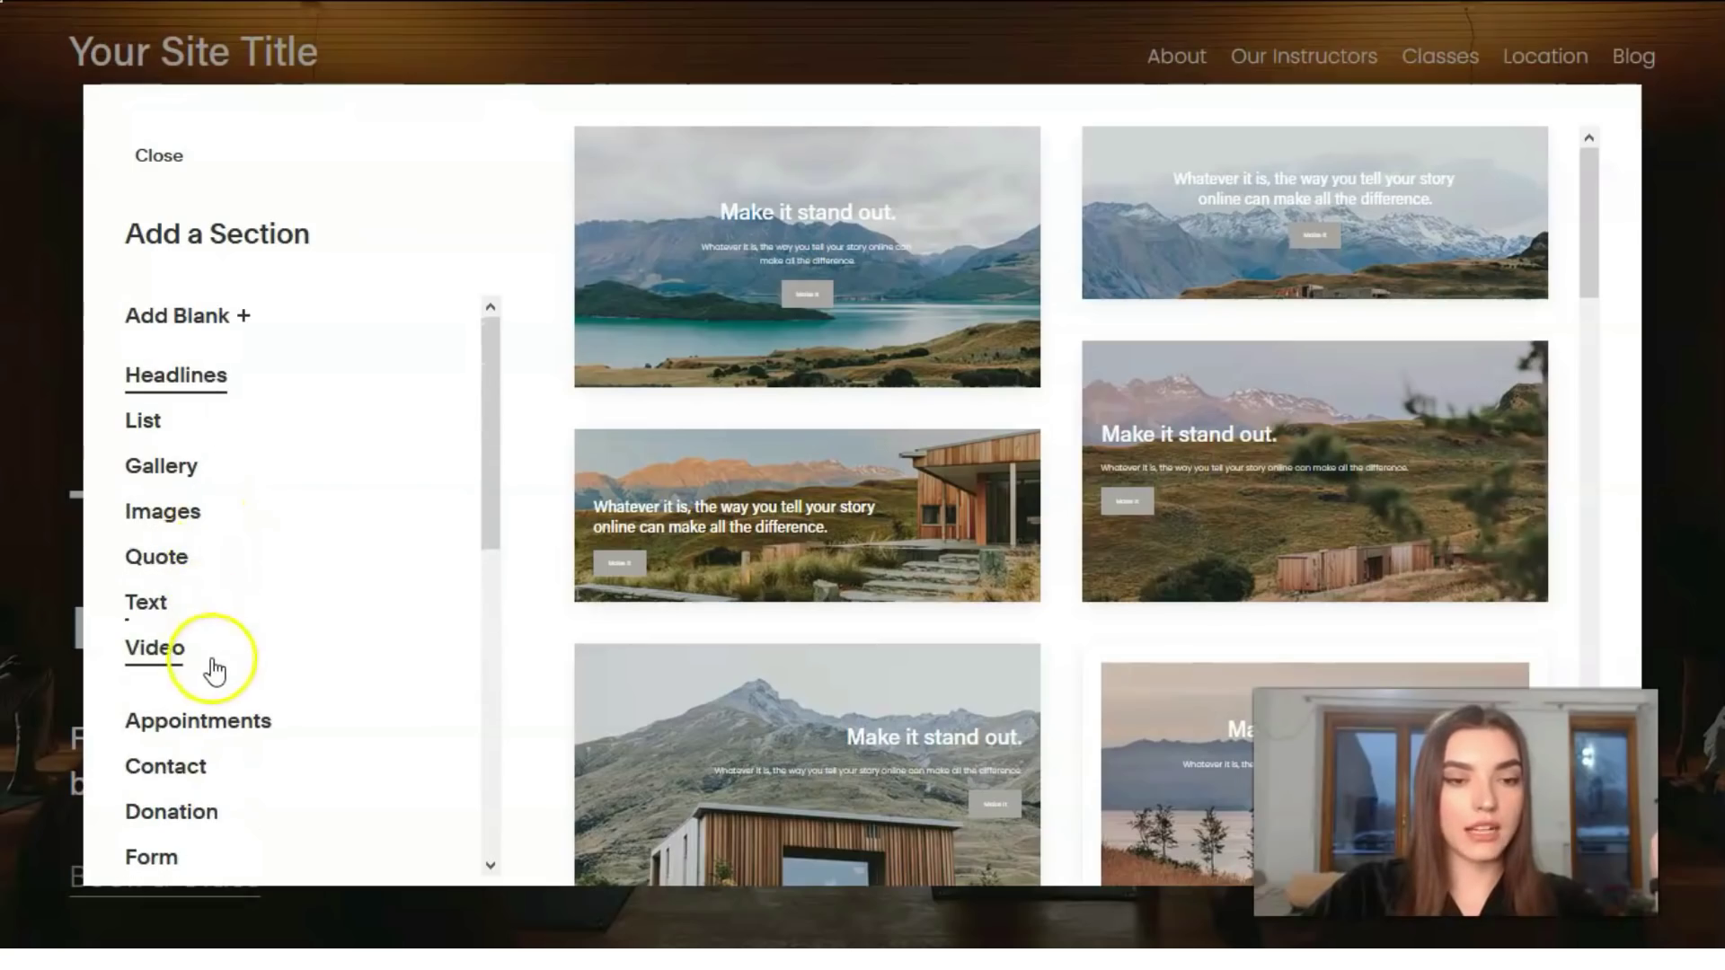
Add the top-right Text layout section, give it a pyramids photo background, and open the photo editor
click(149, 600)
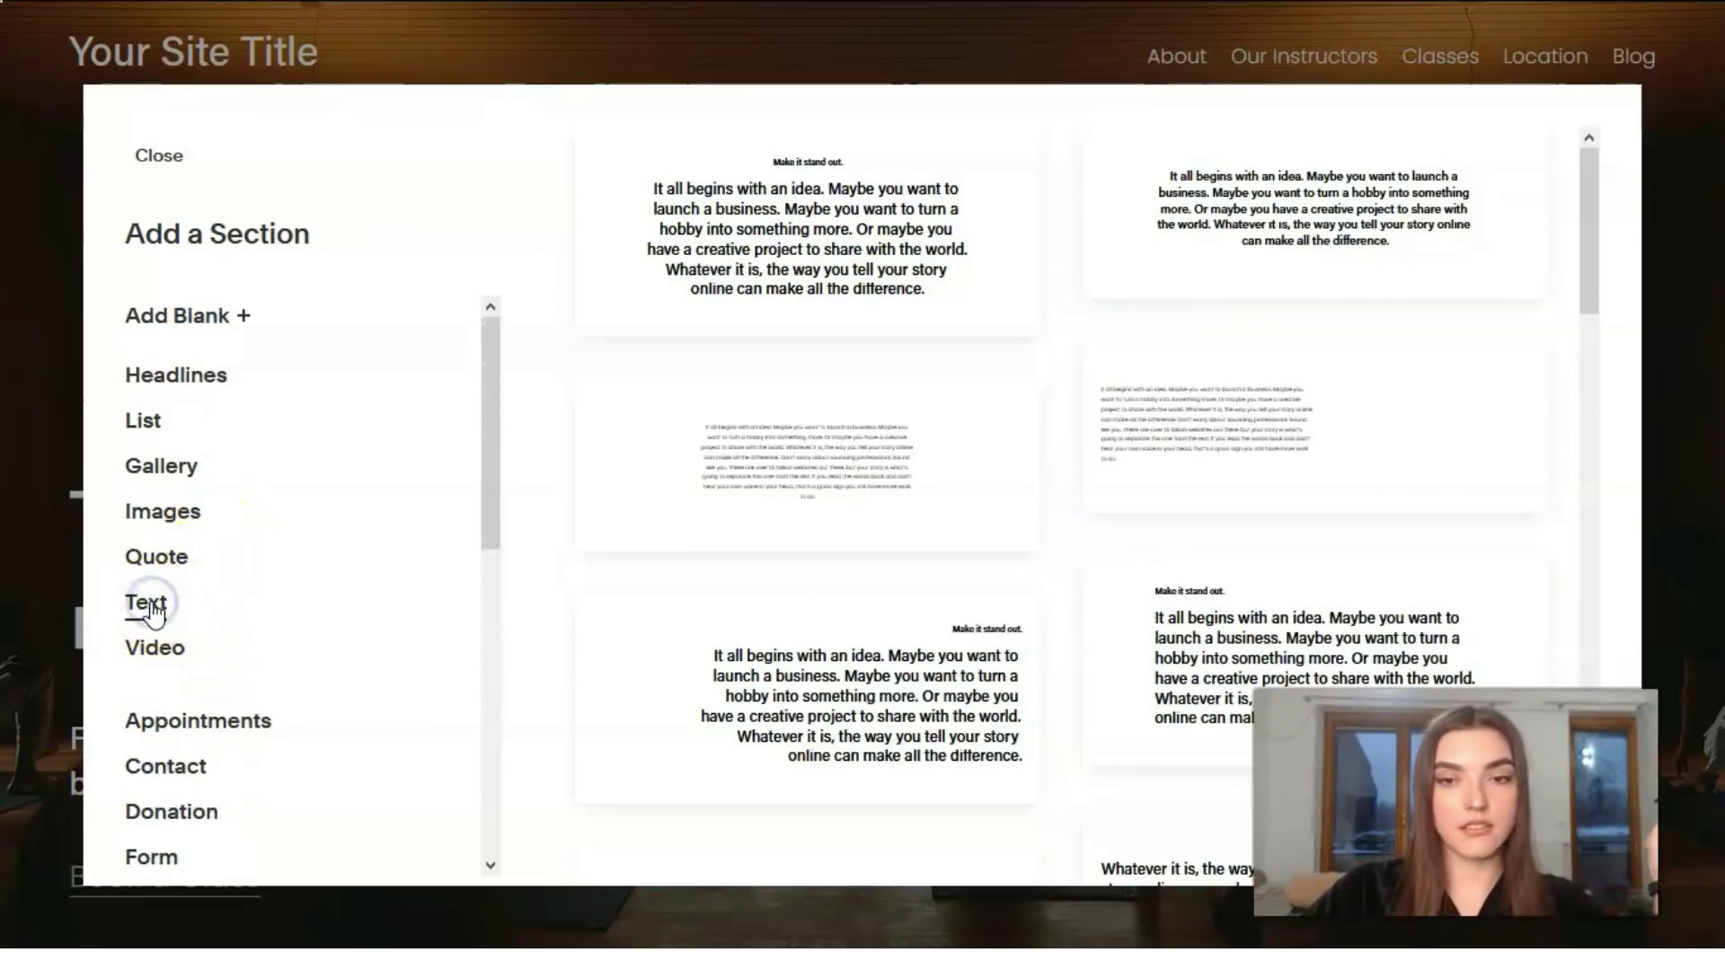
click(1305, 263)
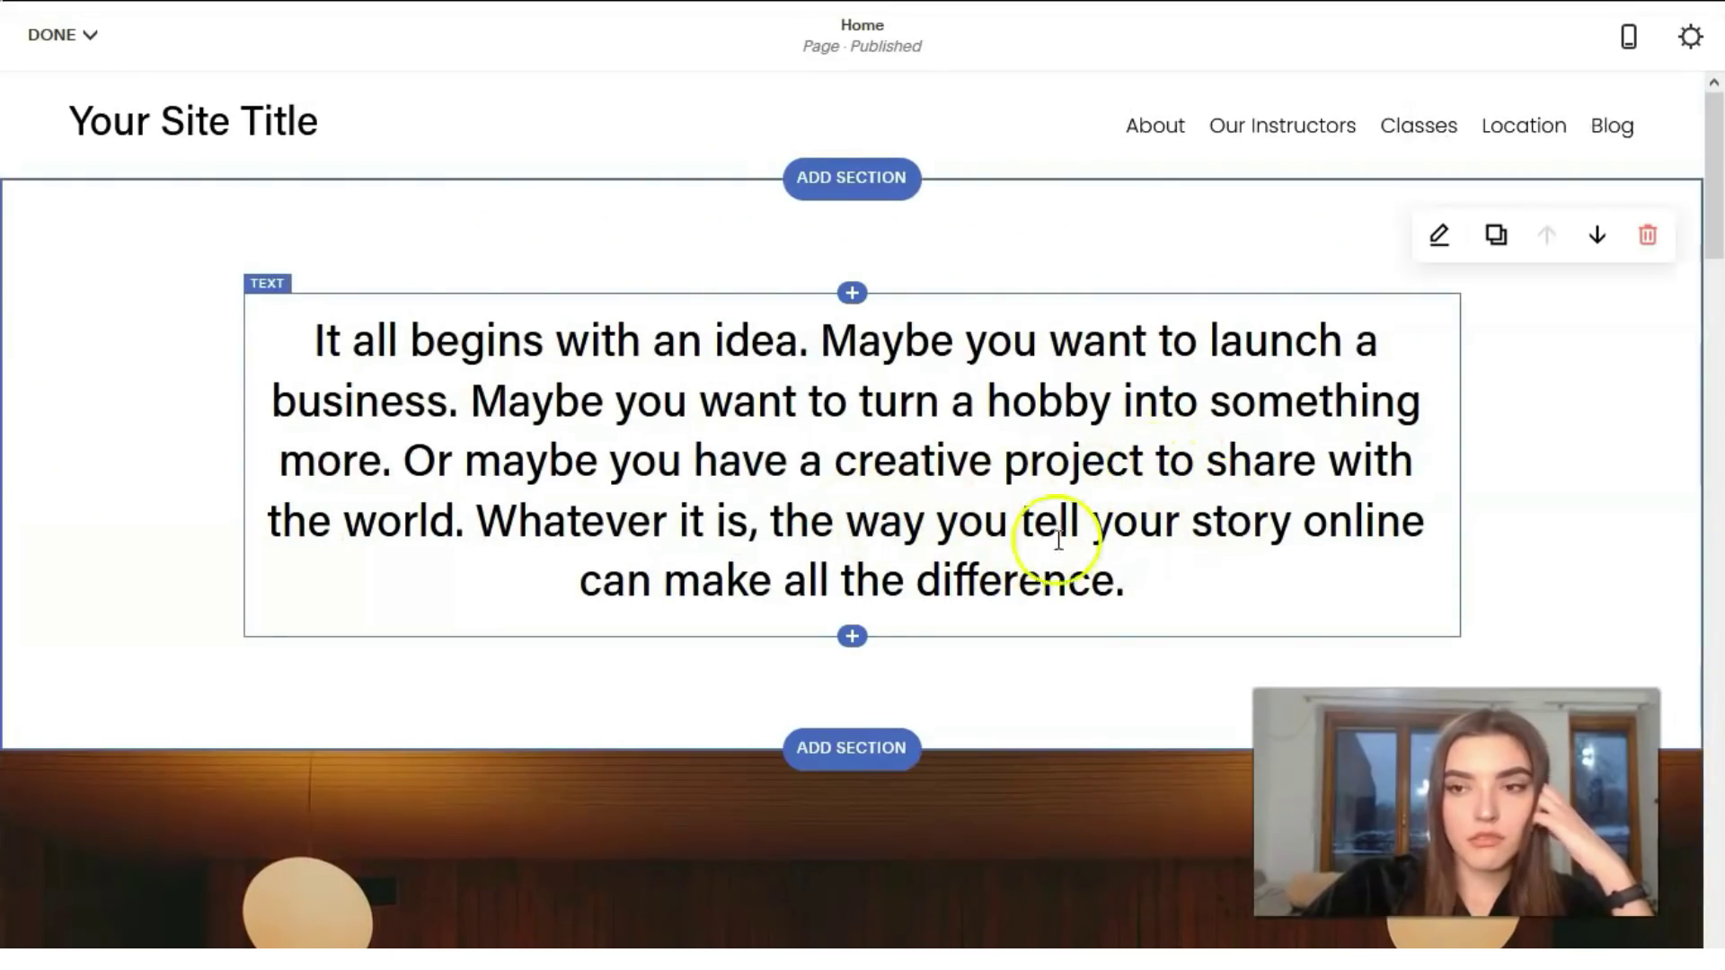
click(1438, 235)
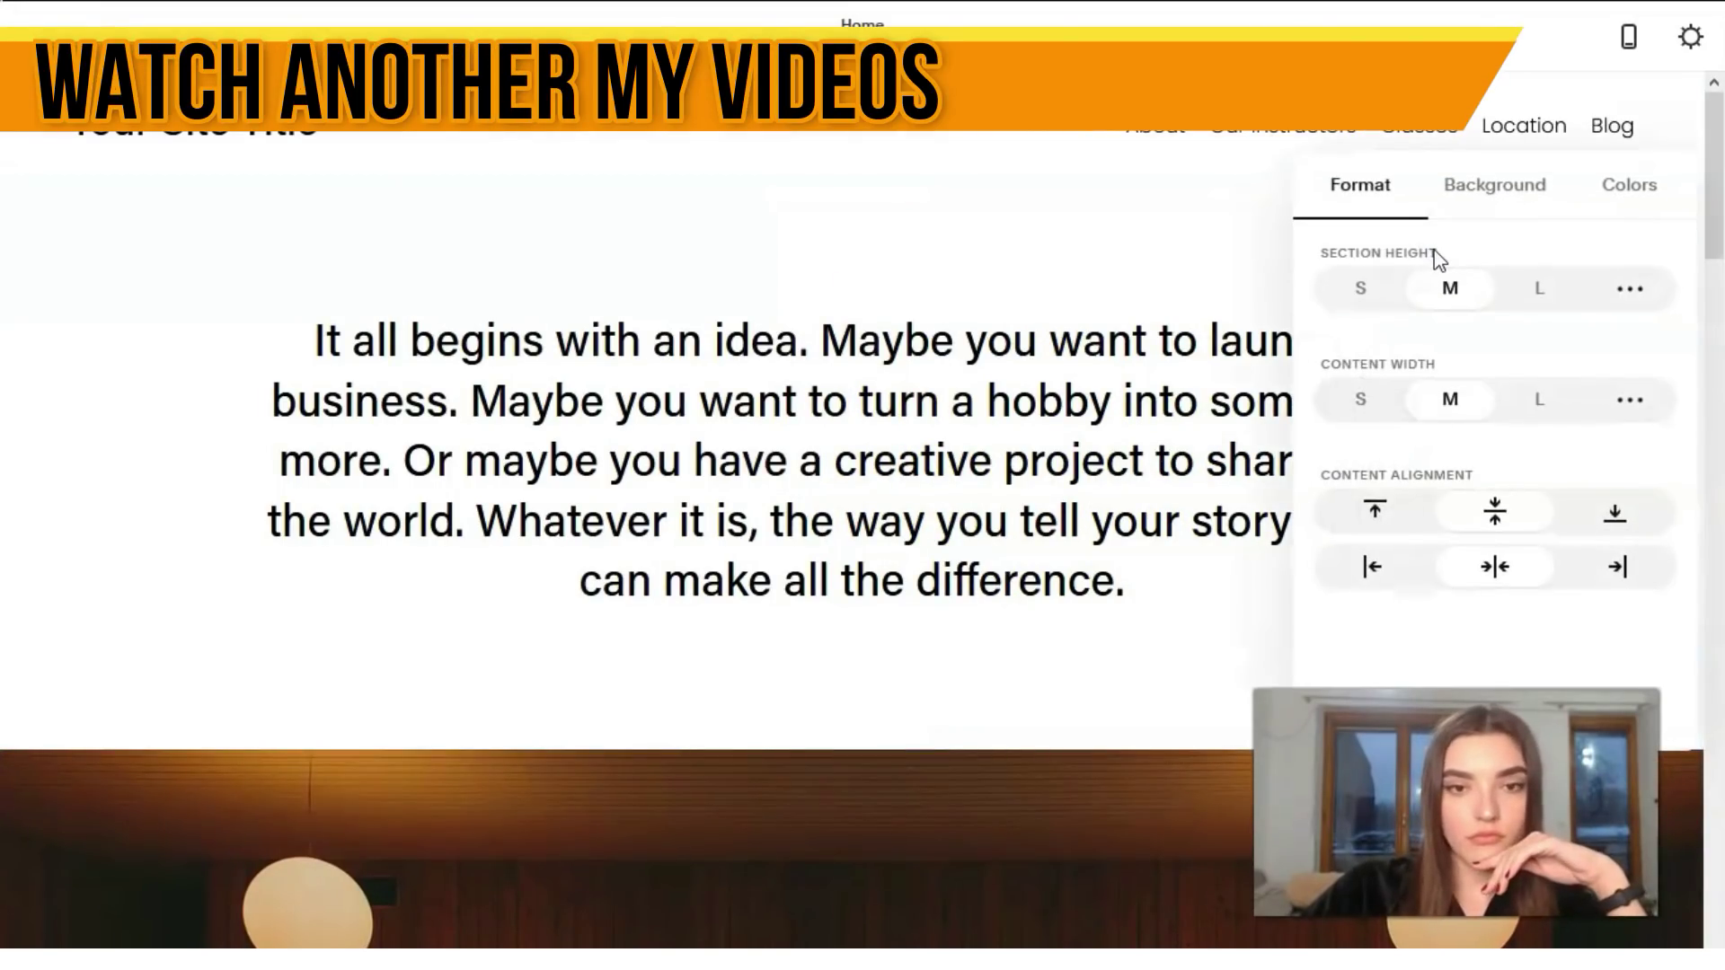
click(1506, 204)
click(1452, 409)
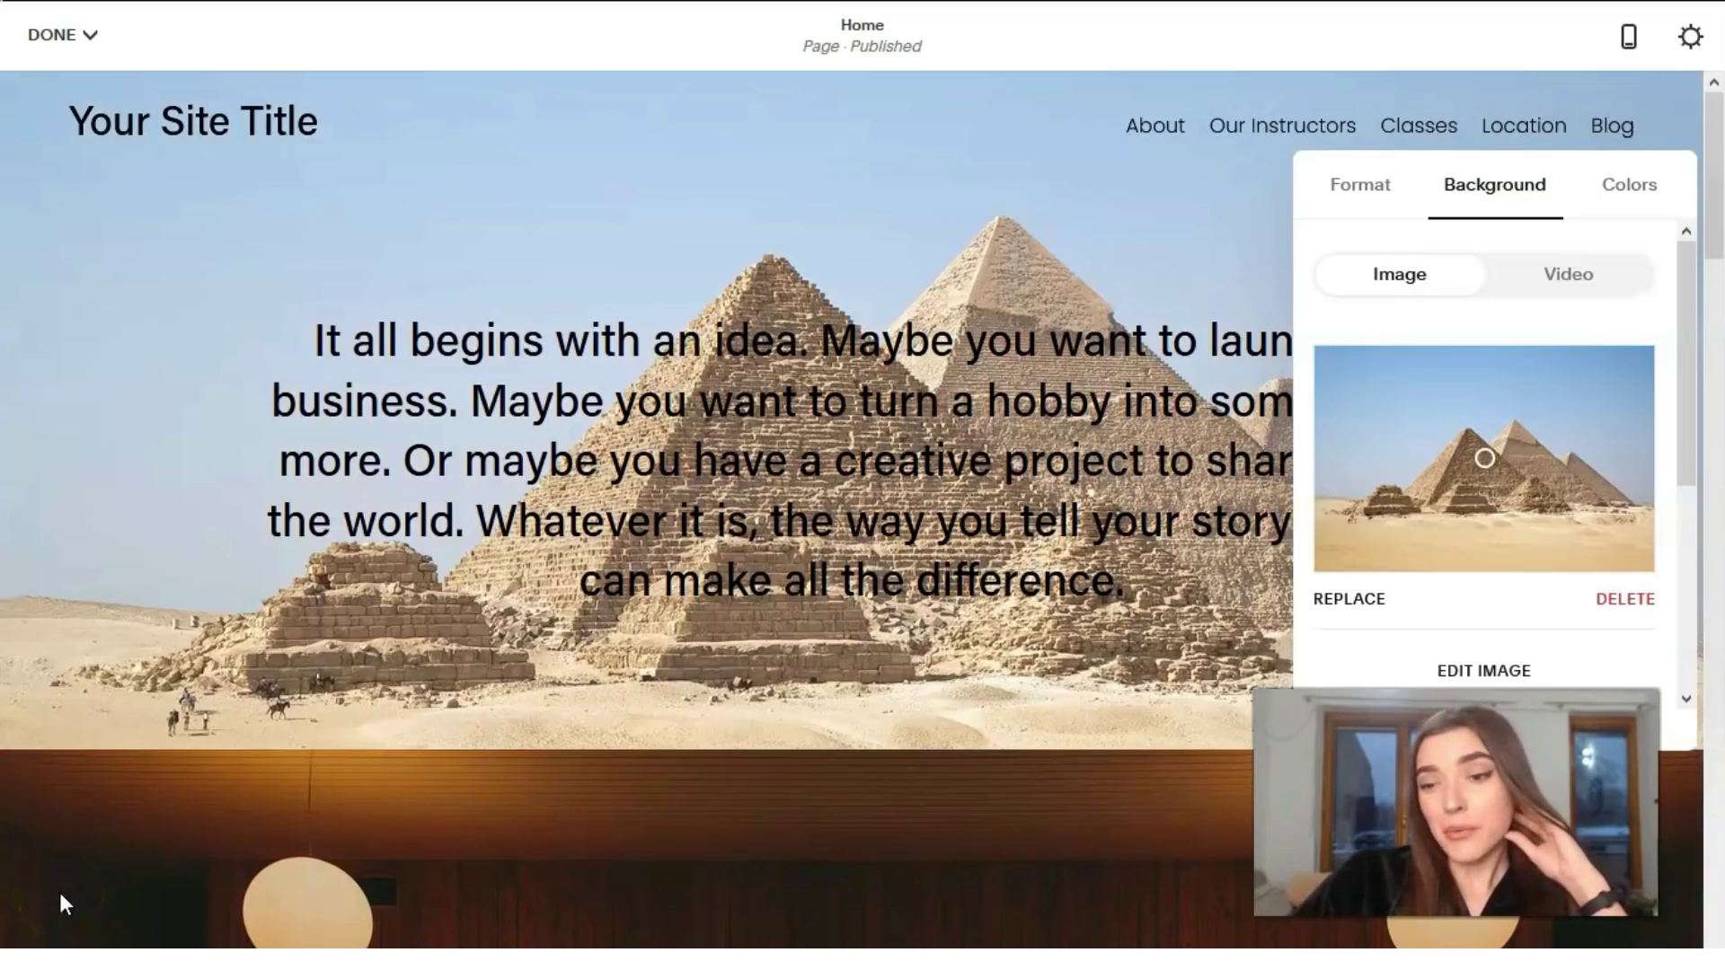
click(76, 939)
click(1122, 783)
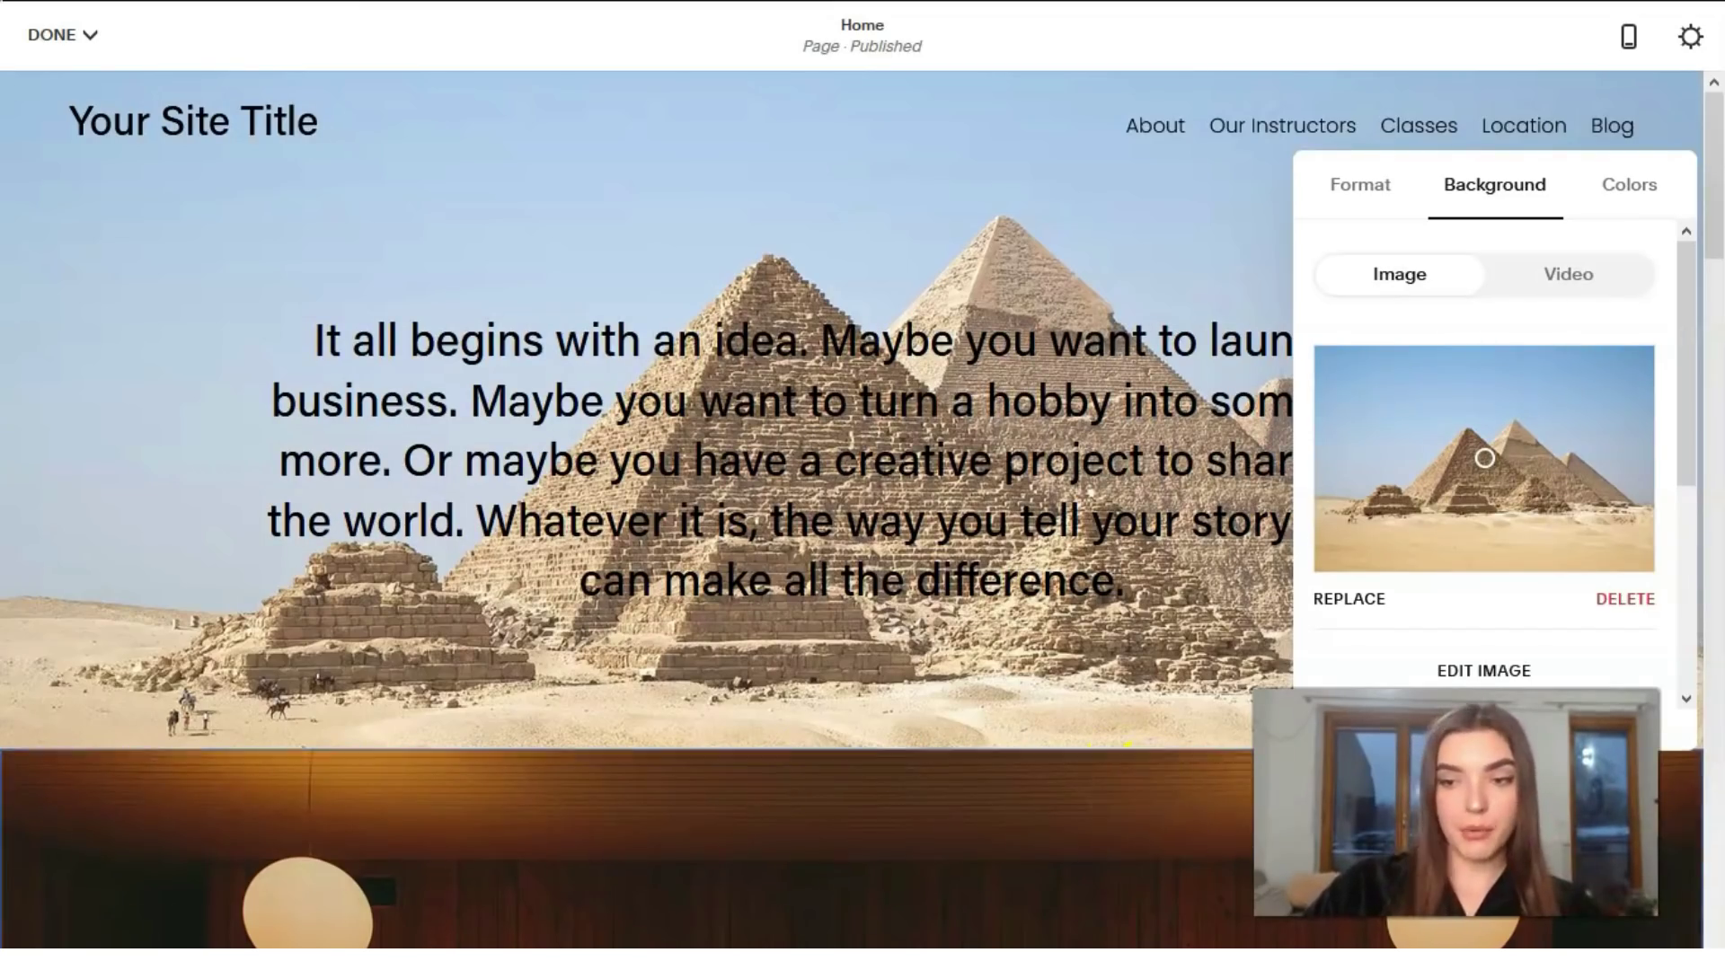
click(1456, 673)
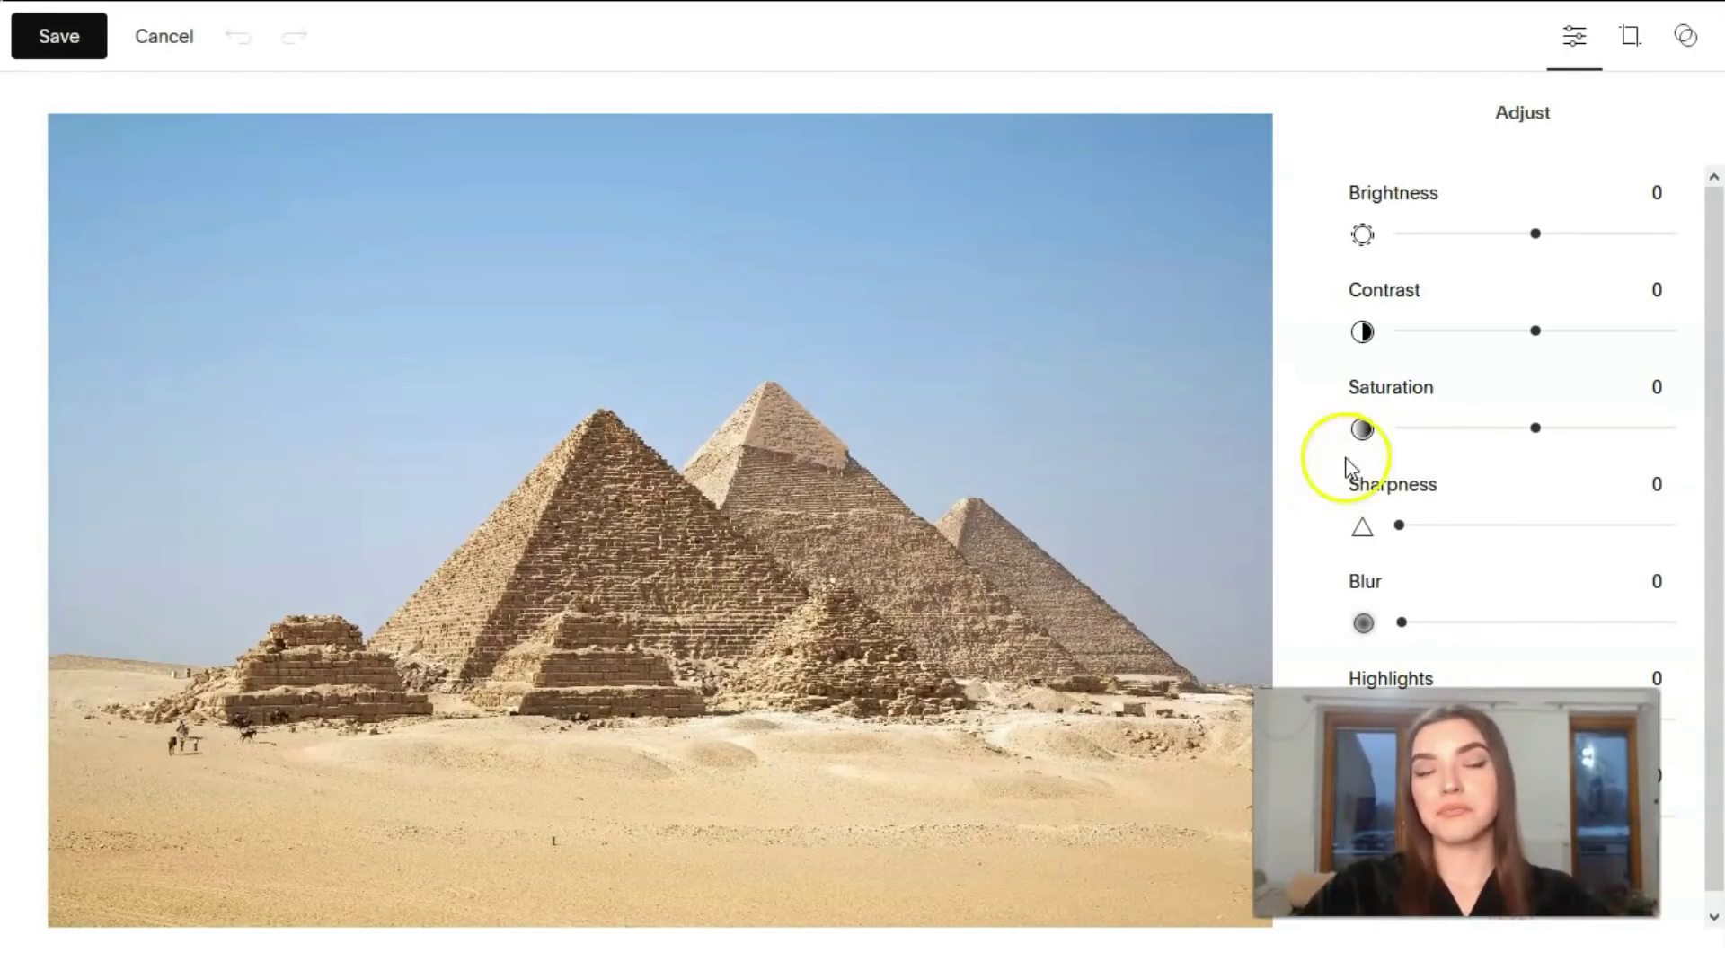
Set the photo's brightness to -82, contrast 20 and saturation 27, leaving sharpness at 0
click(1497, 244)
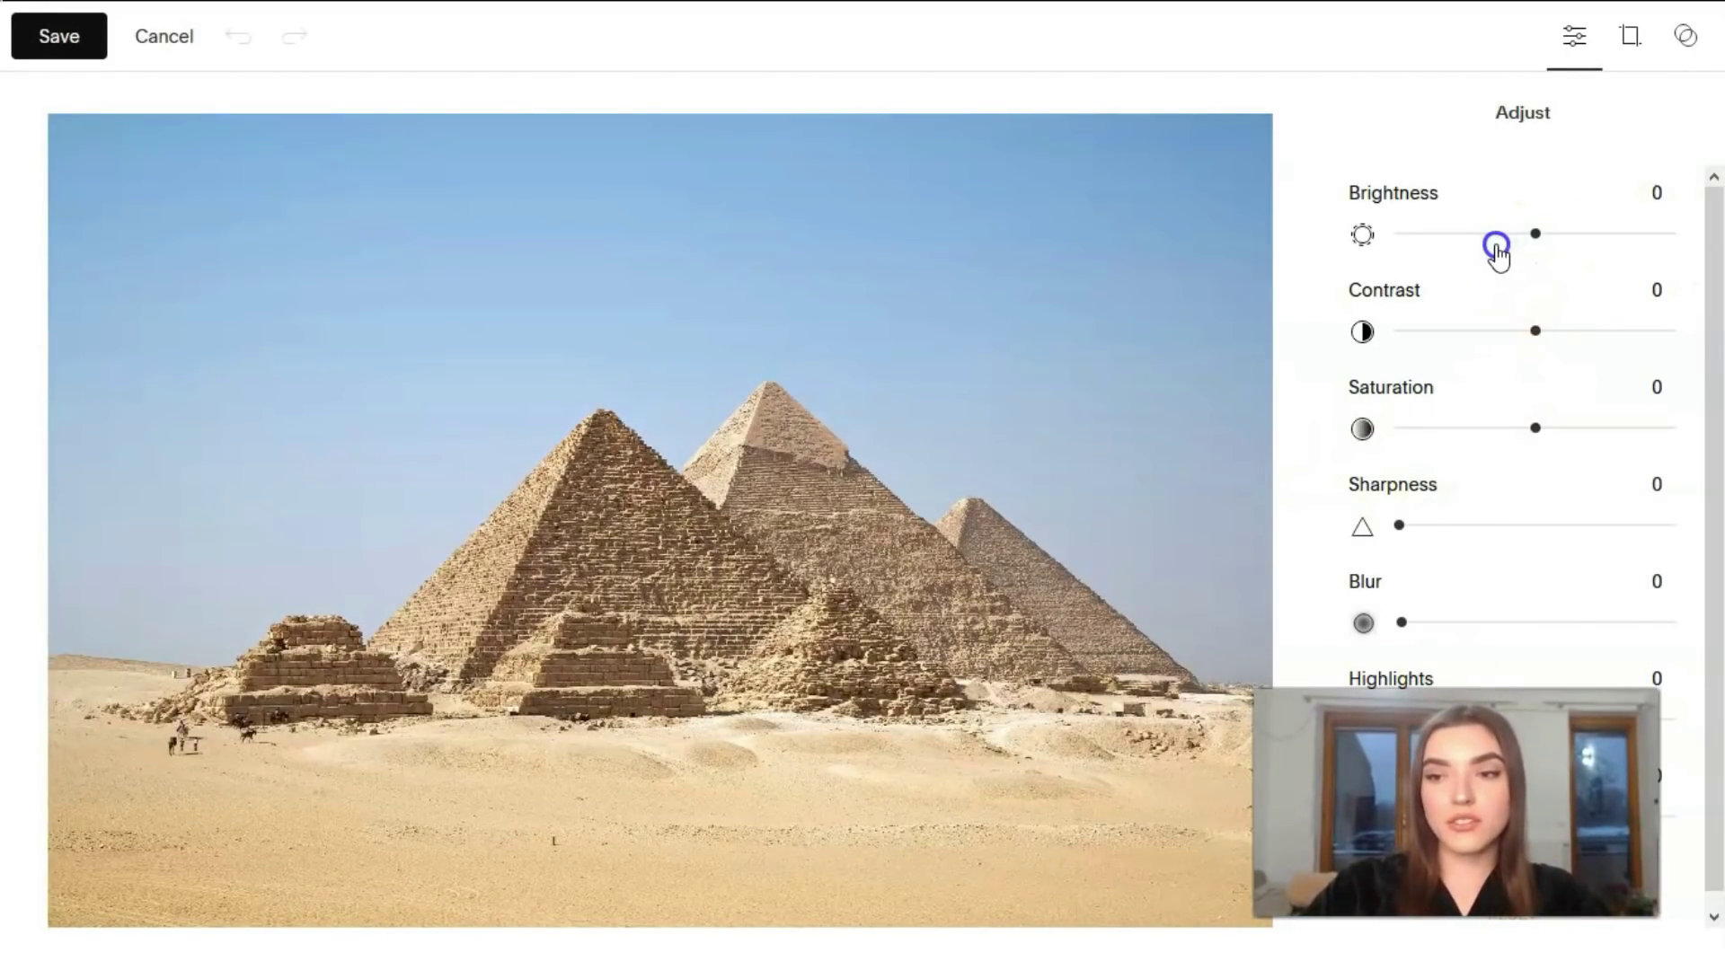
drag(1497, 244, 1423, 235)
click(1504, 330)
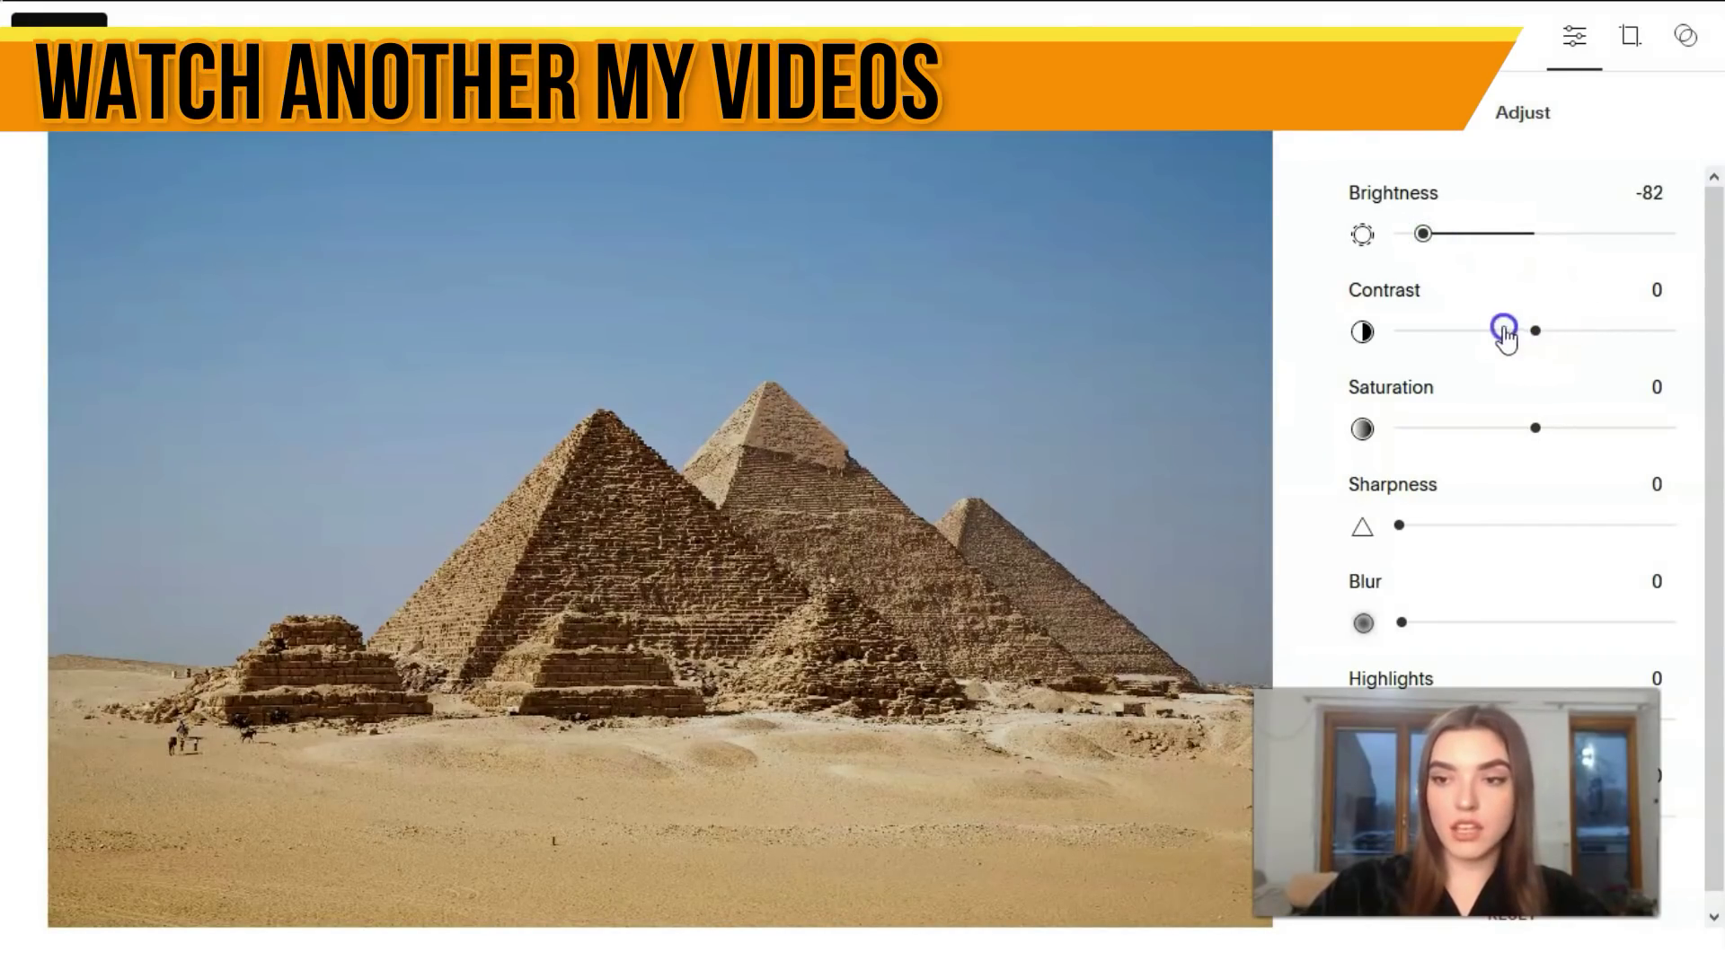
drag(1567, 331, 1563, 331)
click(1530, 430)
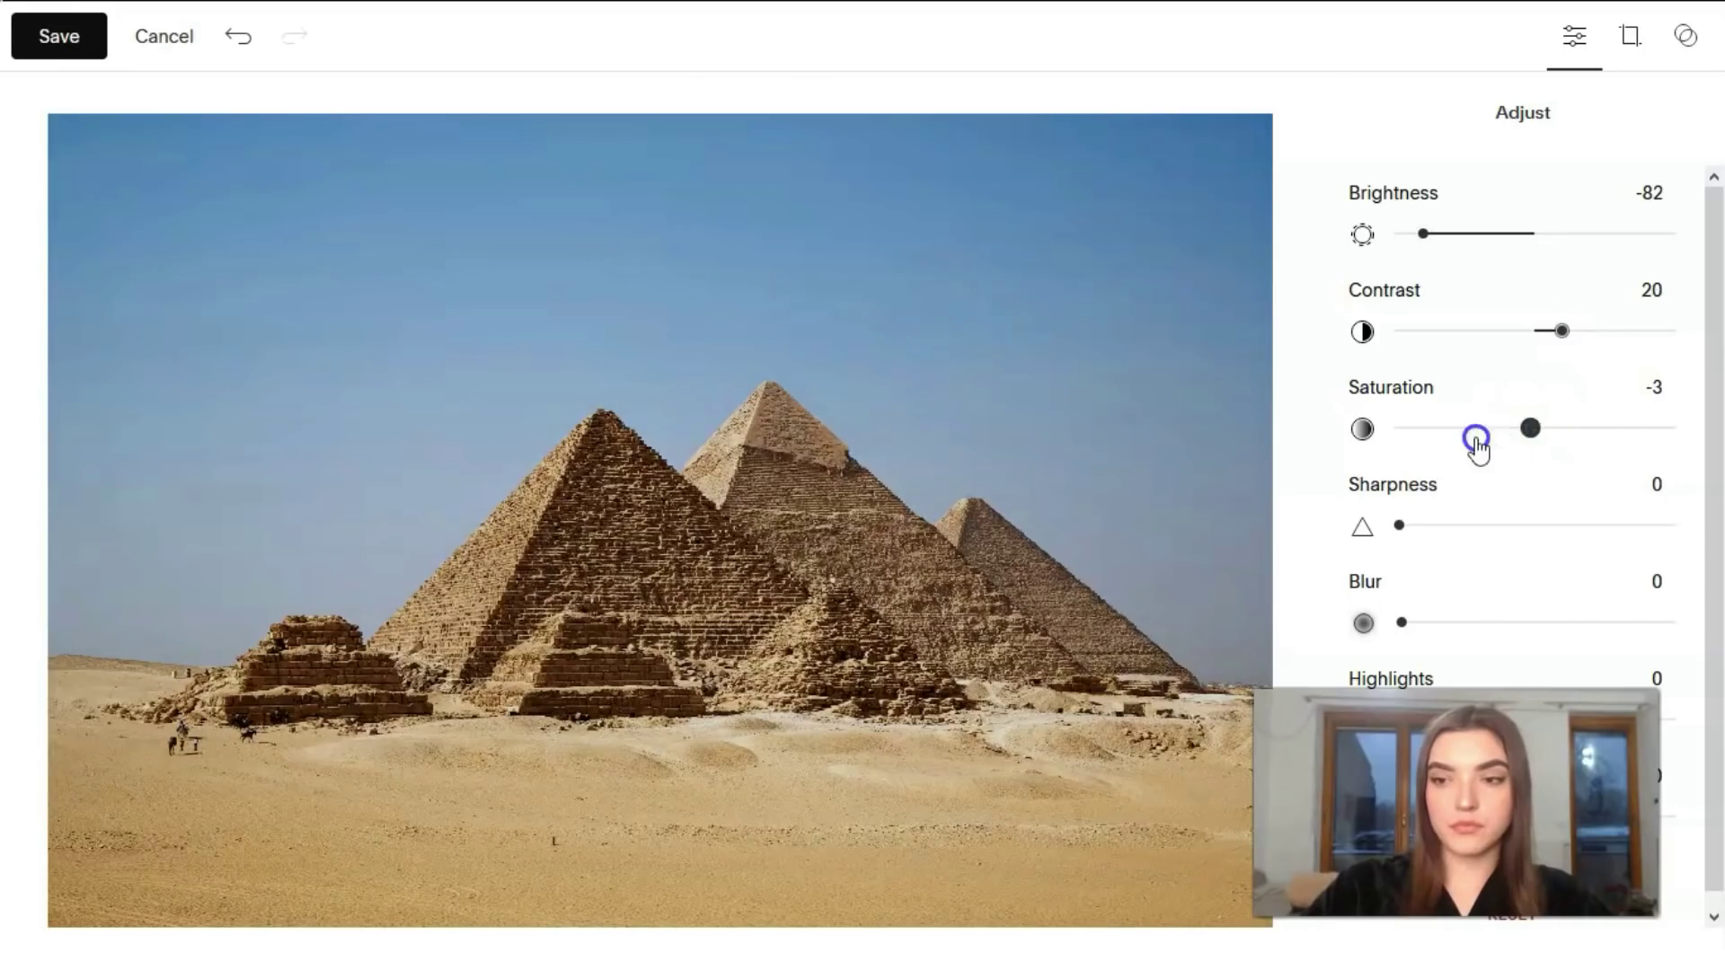
drag(1475, 440, 1572, 431)
click(1483, 525)
drag(1497, 525, 1294, 525)
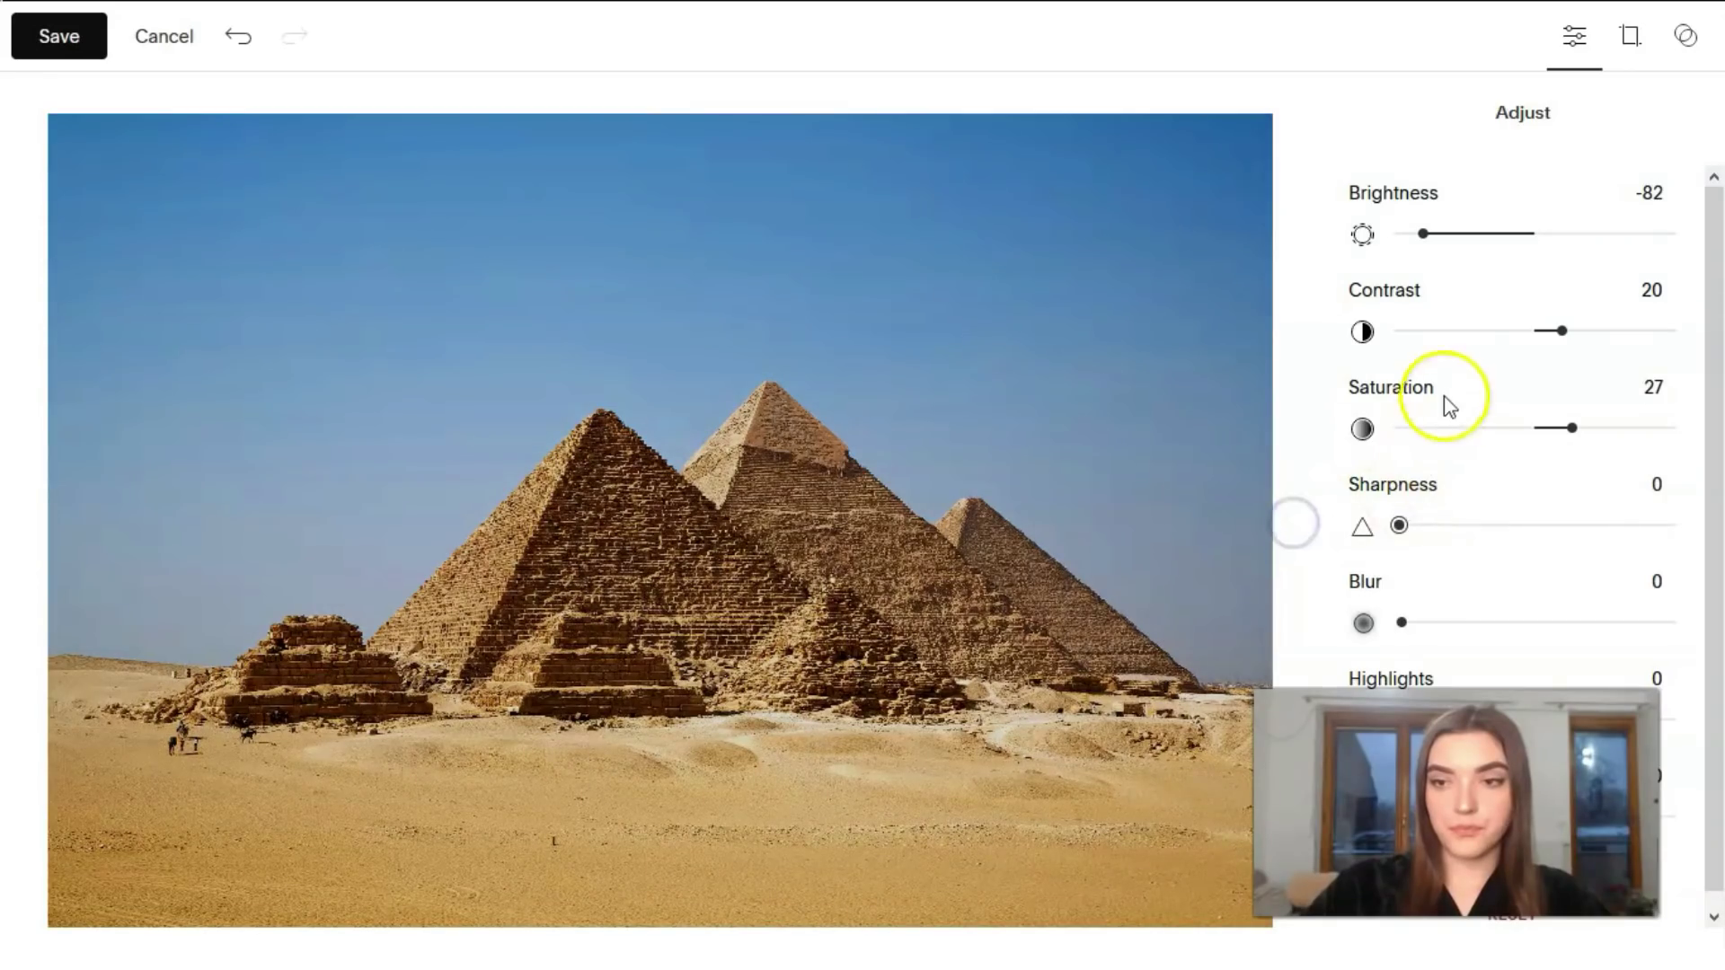
scroll(1447, 396, down, 1)
Lower brightness to -100 and highlights to -26, then save the edits permanently
click(1420, 216)
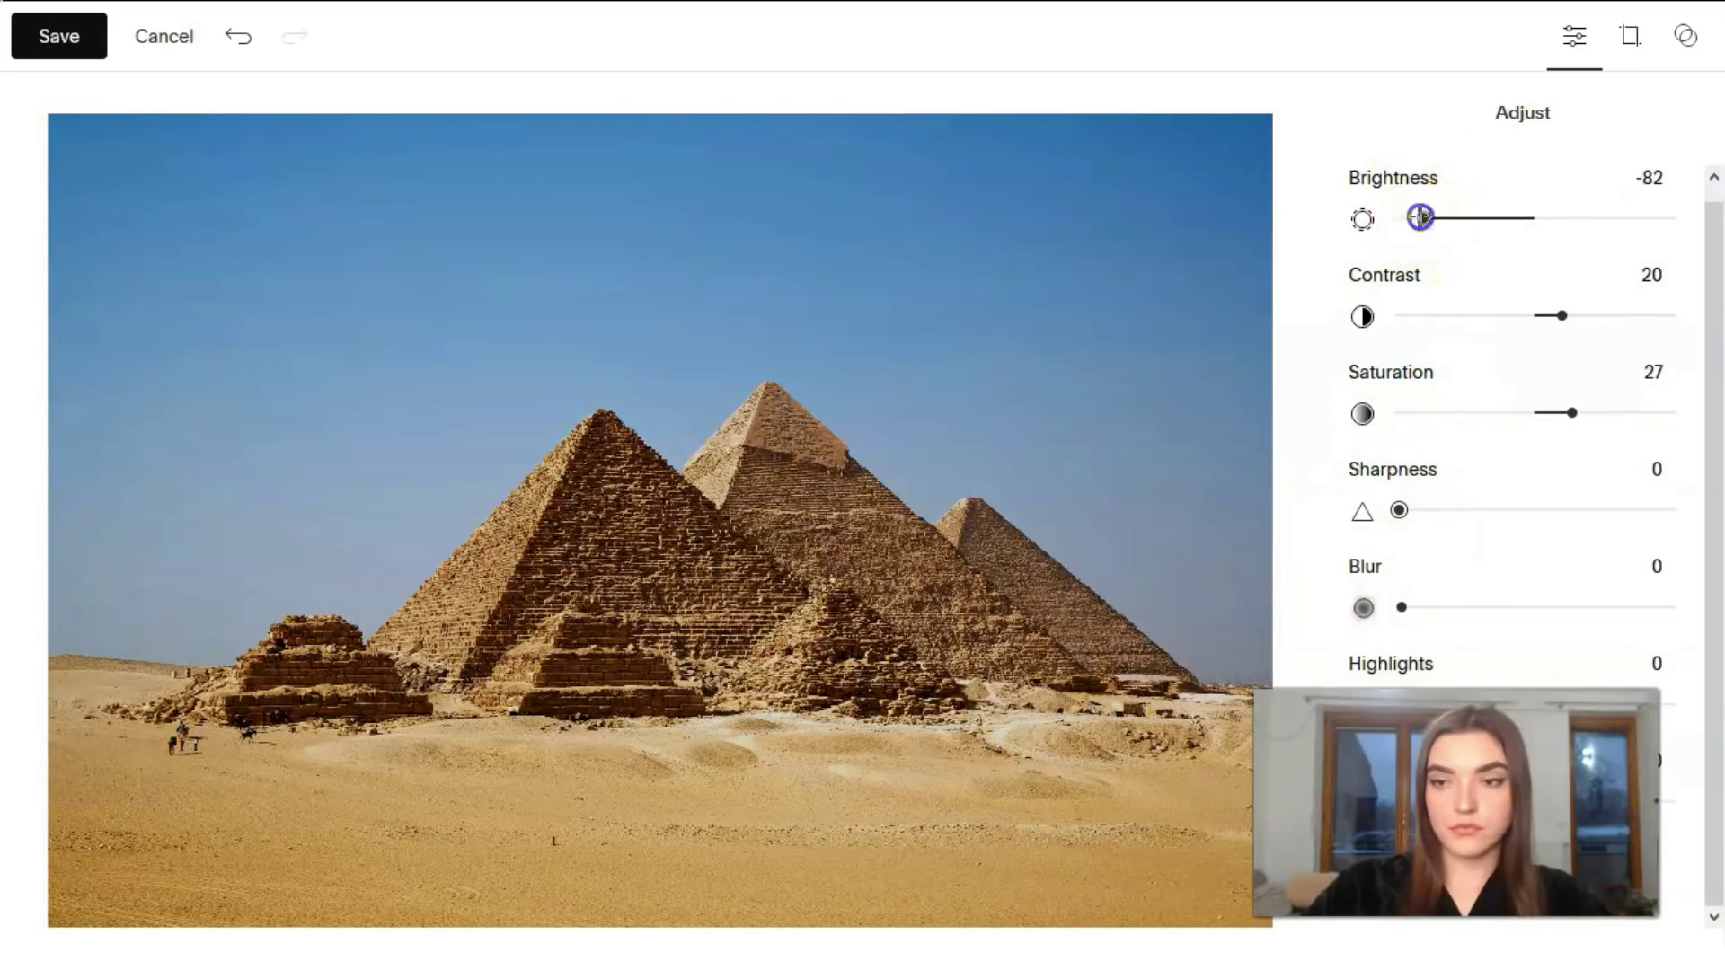
drag(1376, 222, 1282, 239)
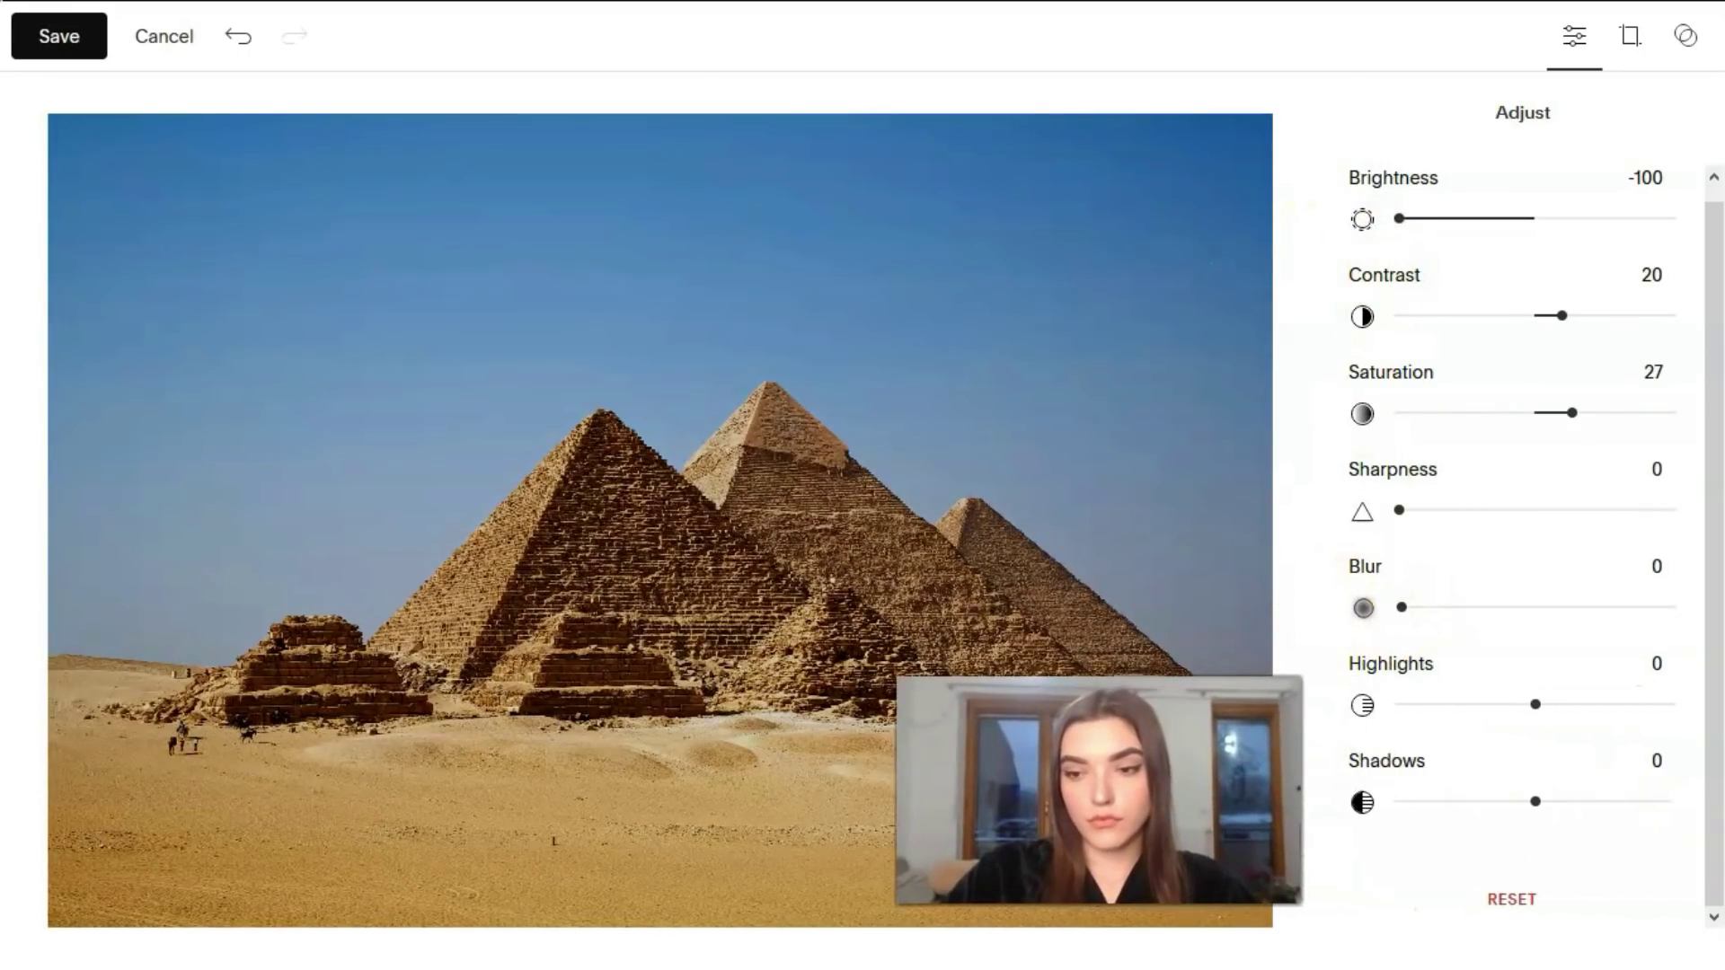
drag(1538, 706, 1501, 707)
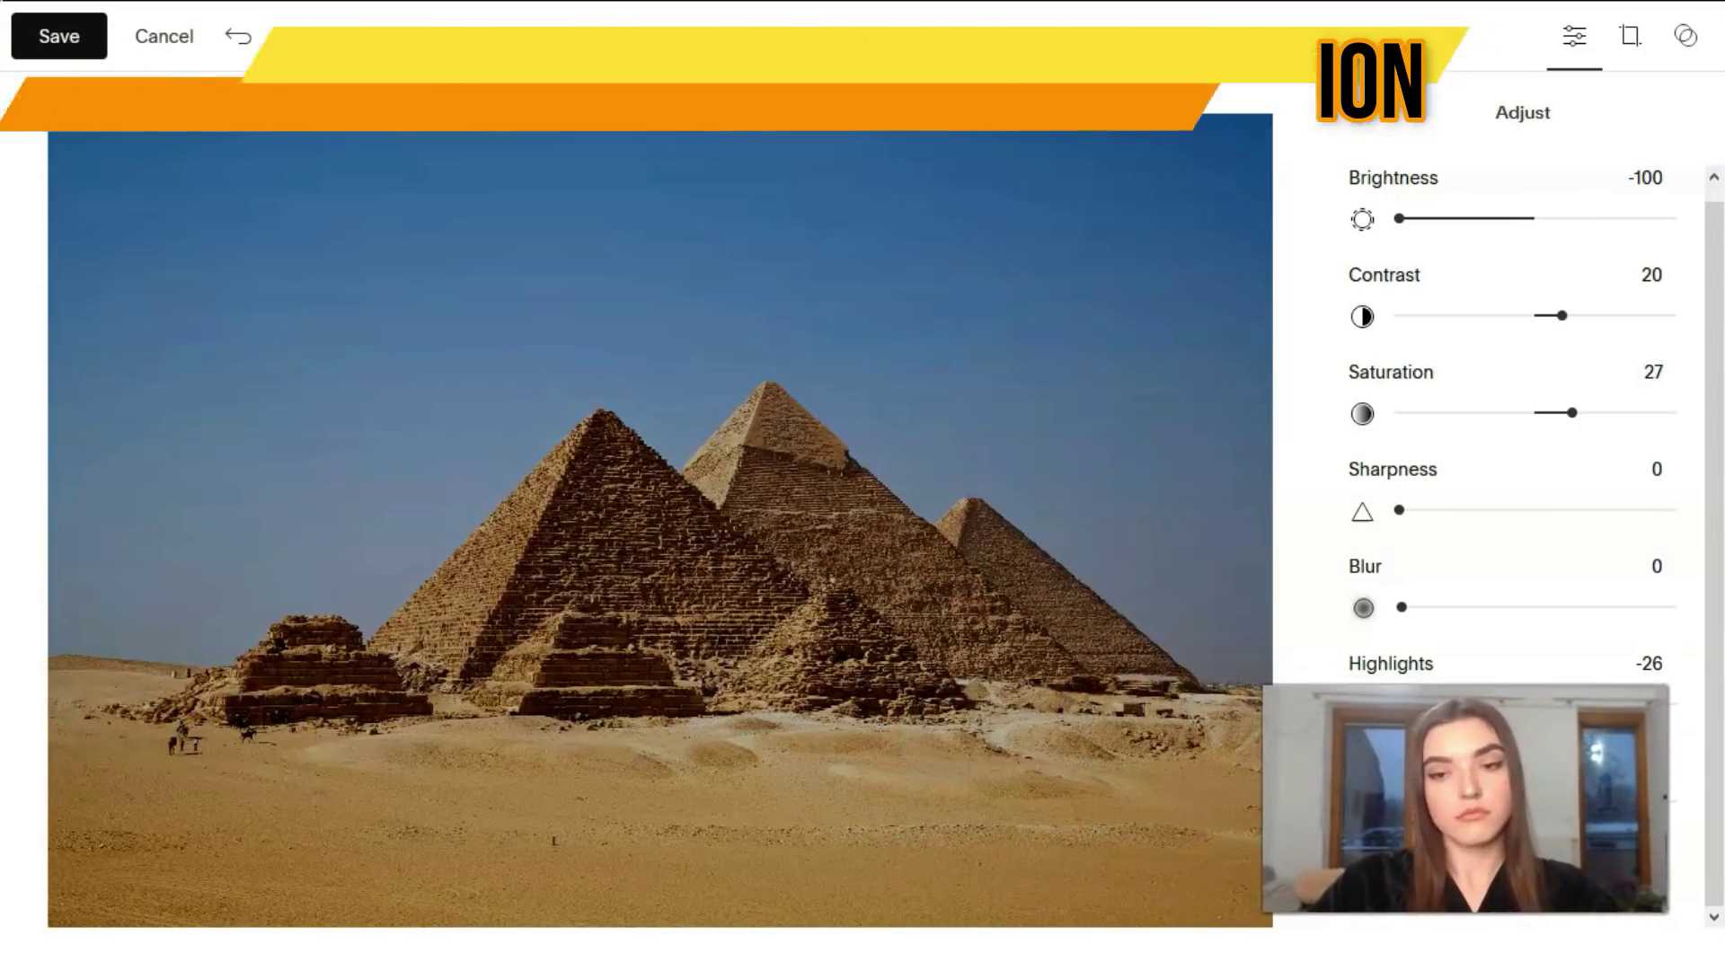
click(33, 53)
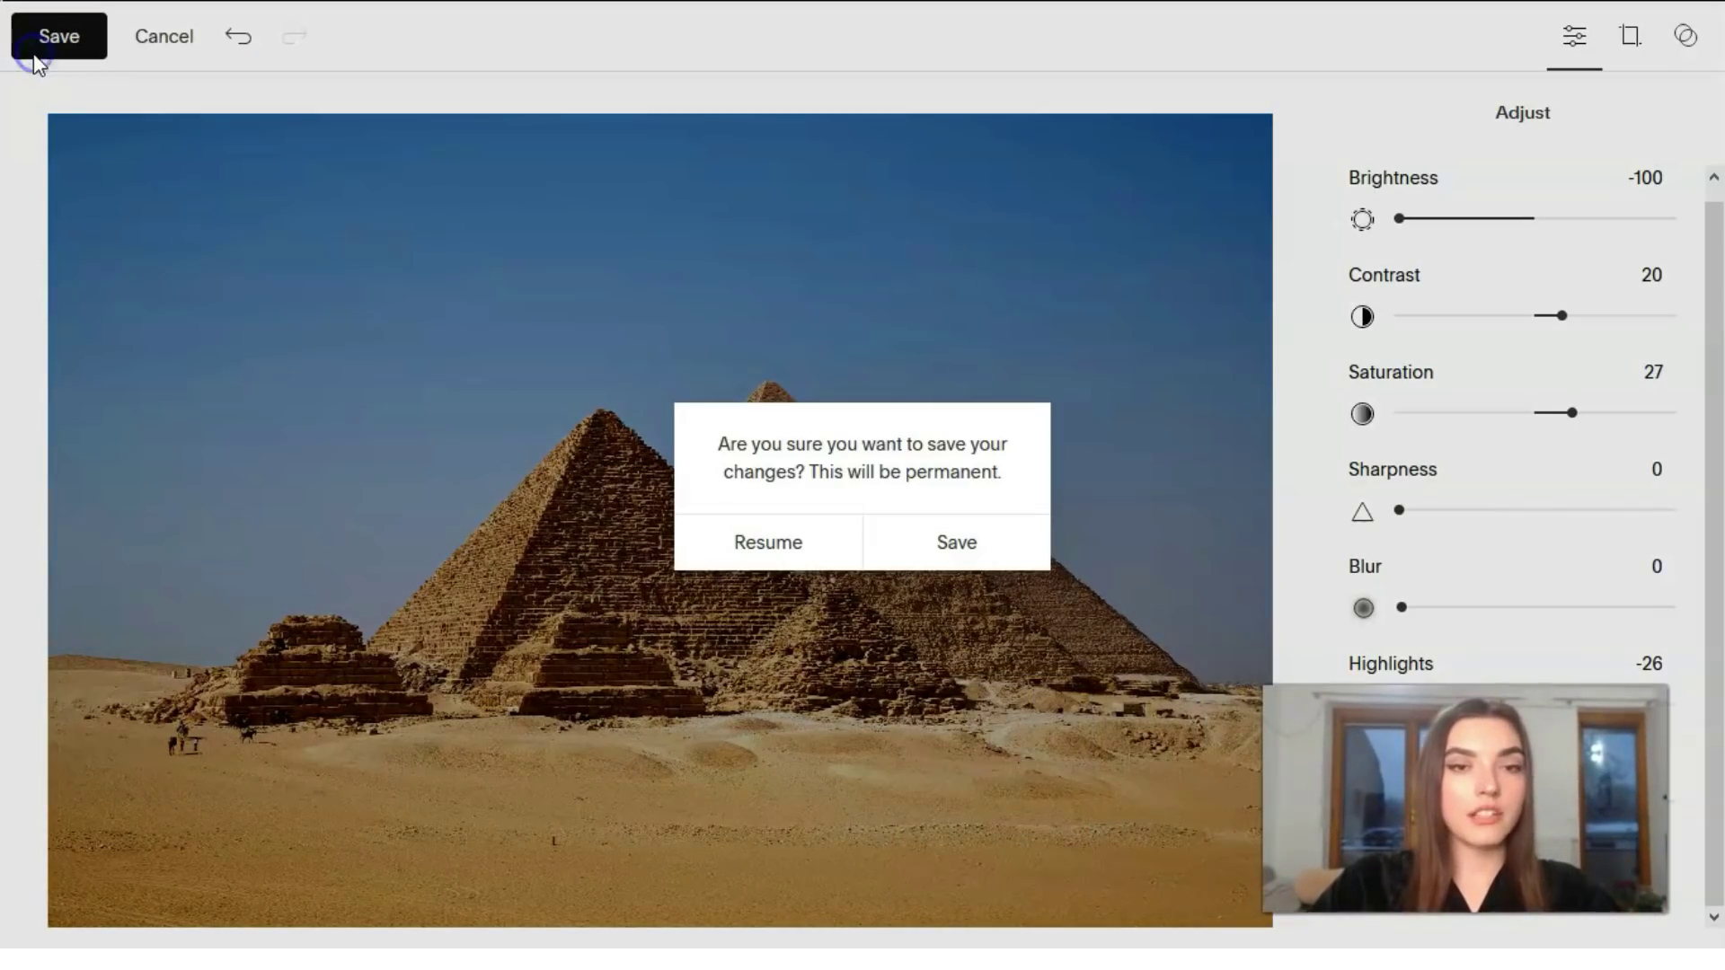
click(919, 546)
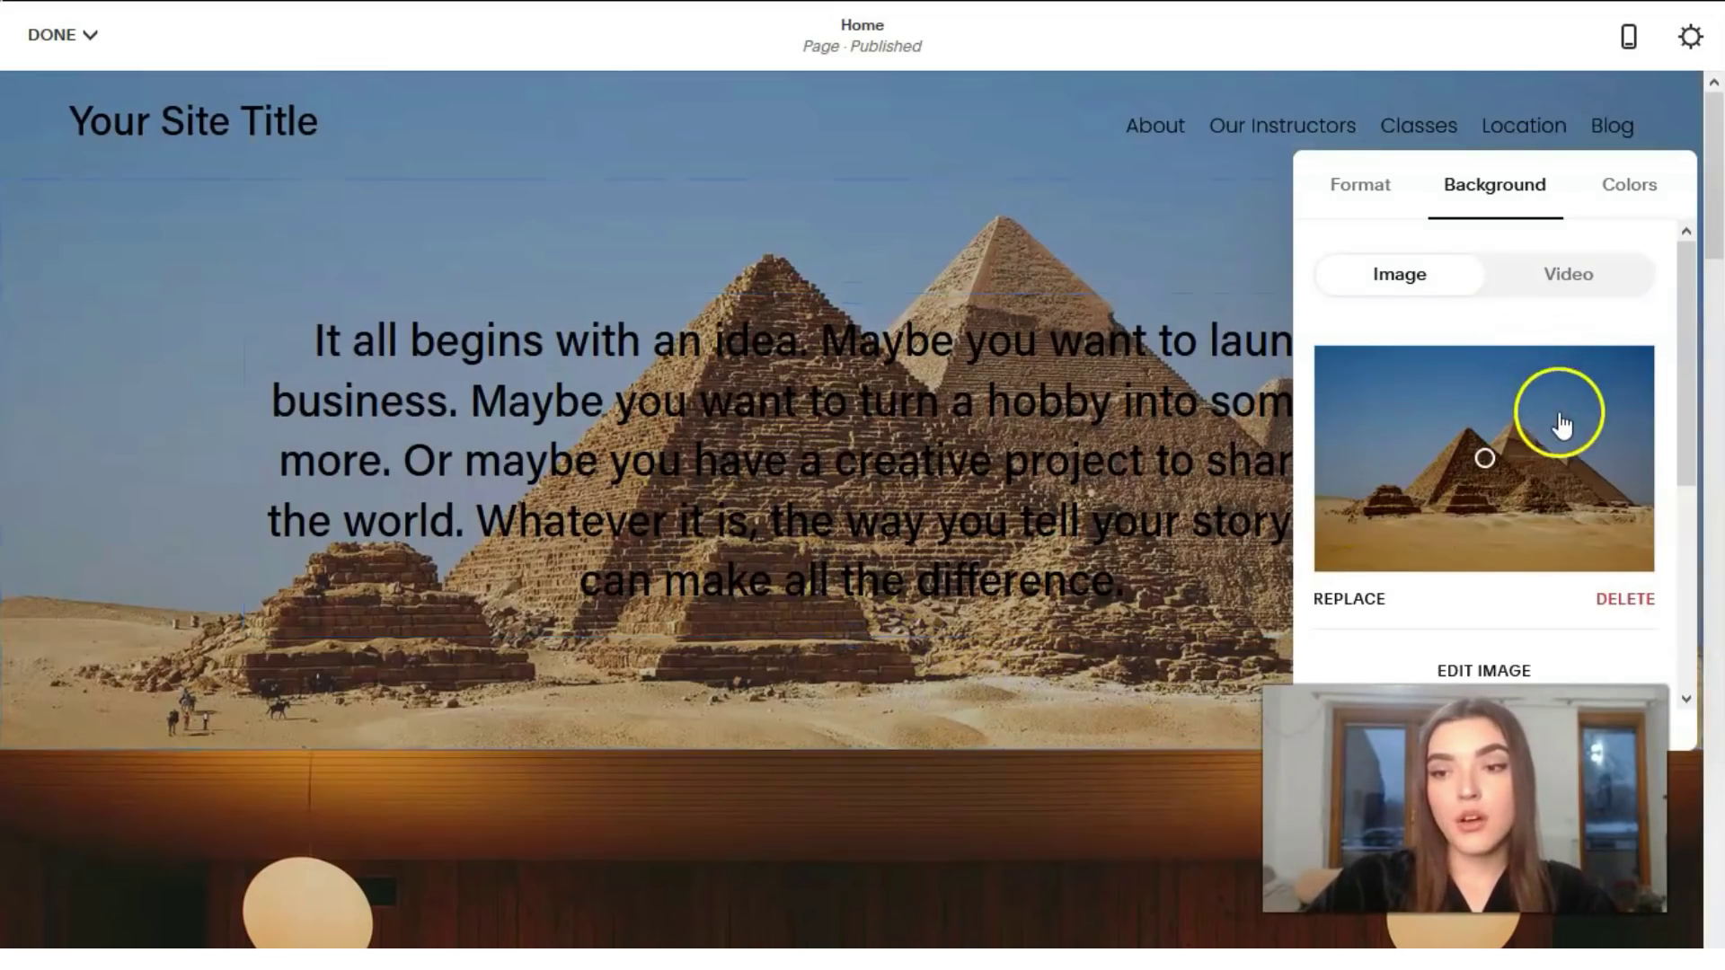
Make the pyramid section's whole paragraph bold Heading 4 text and exit the text block
click(1015, 406)
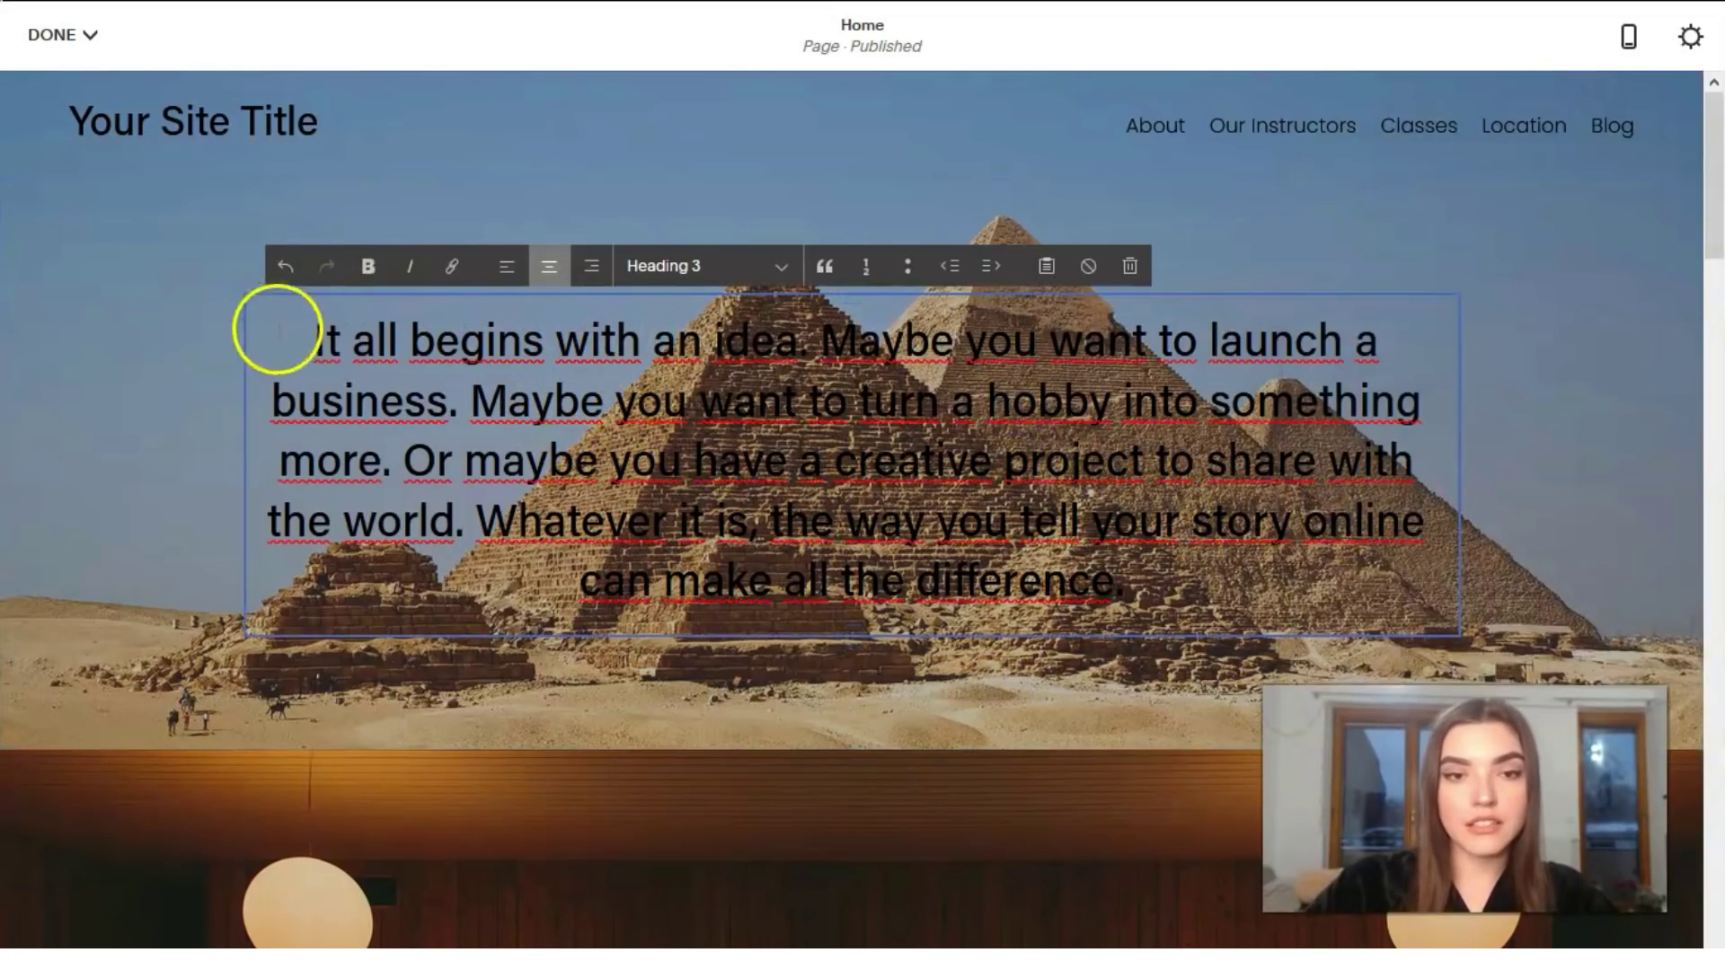
drag(302, 340, 1127, 584)
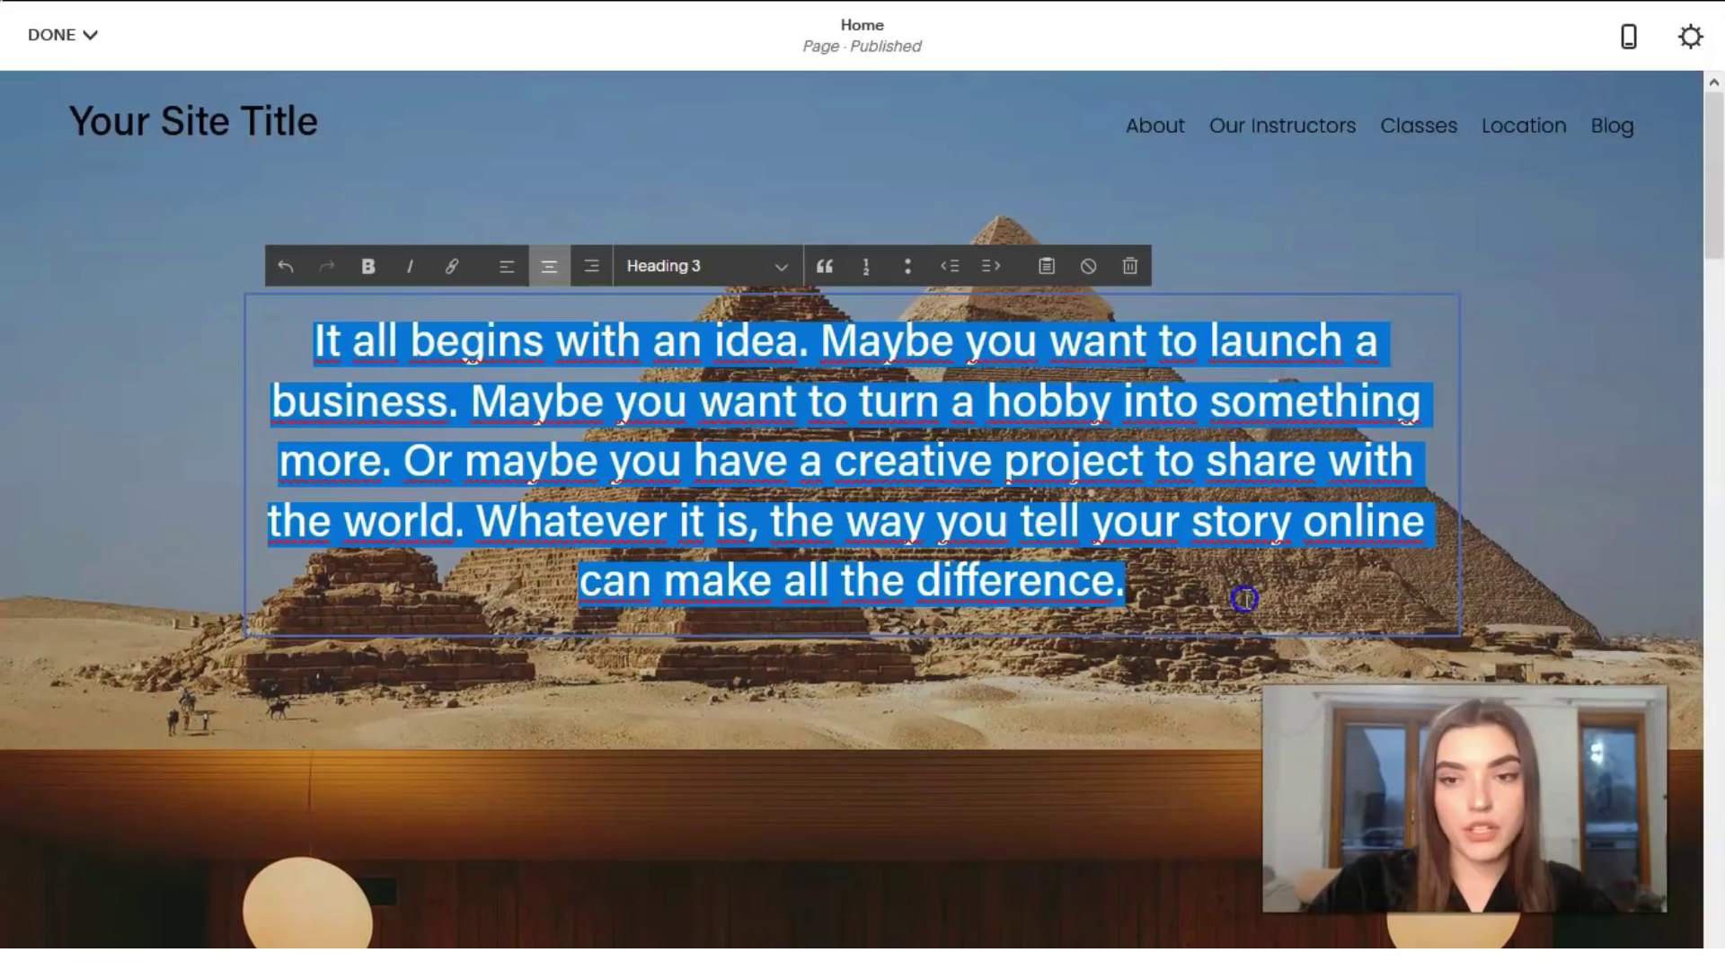
click(368, 267)
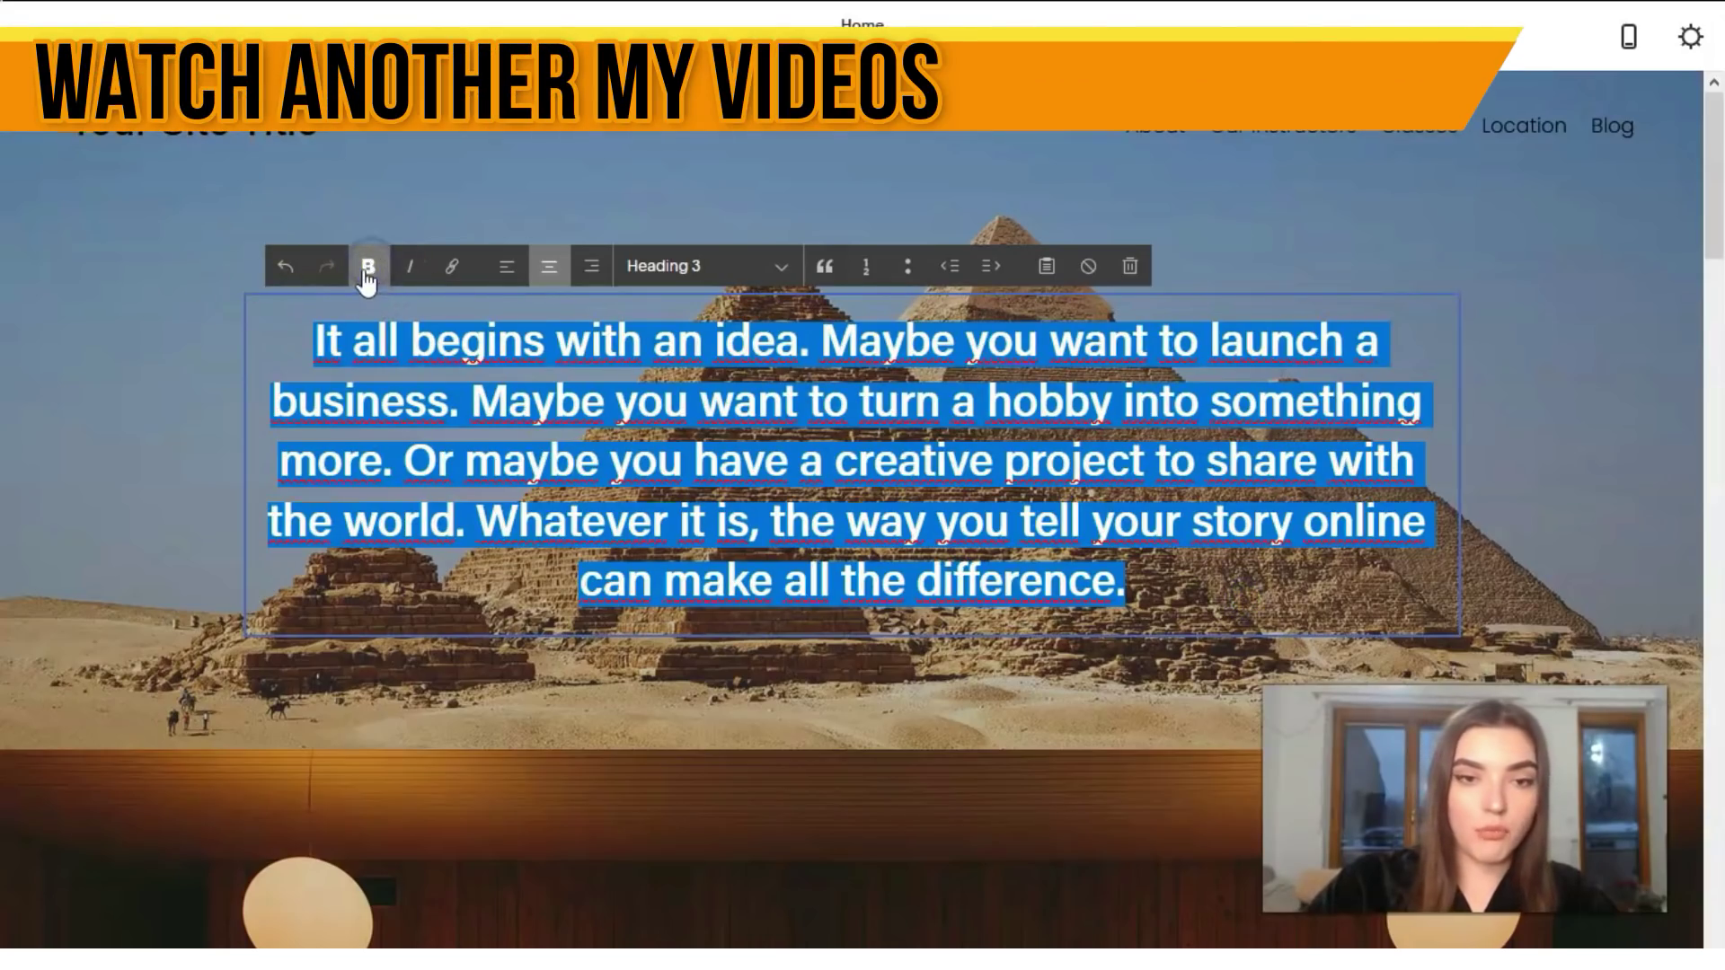
click(776, 267)
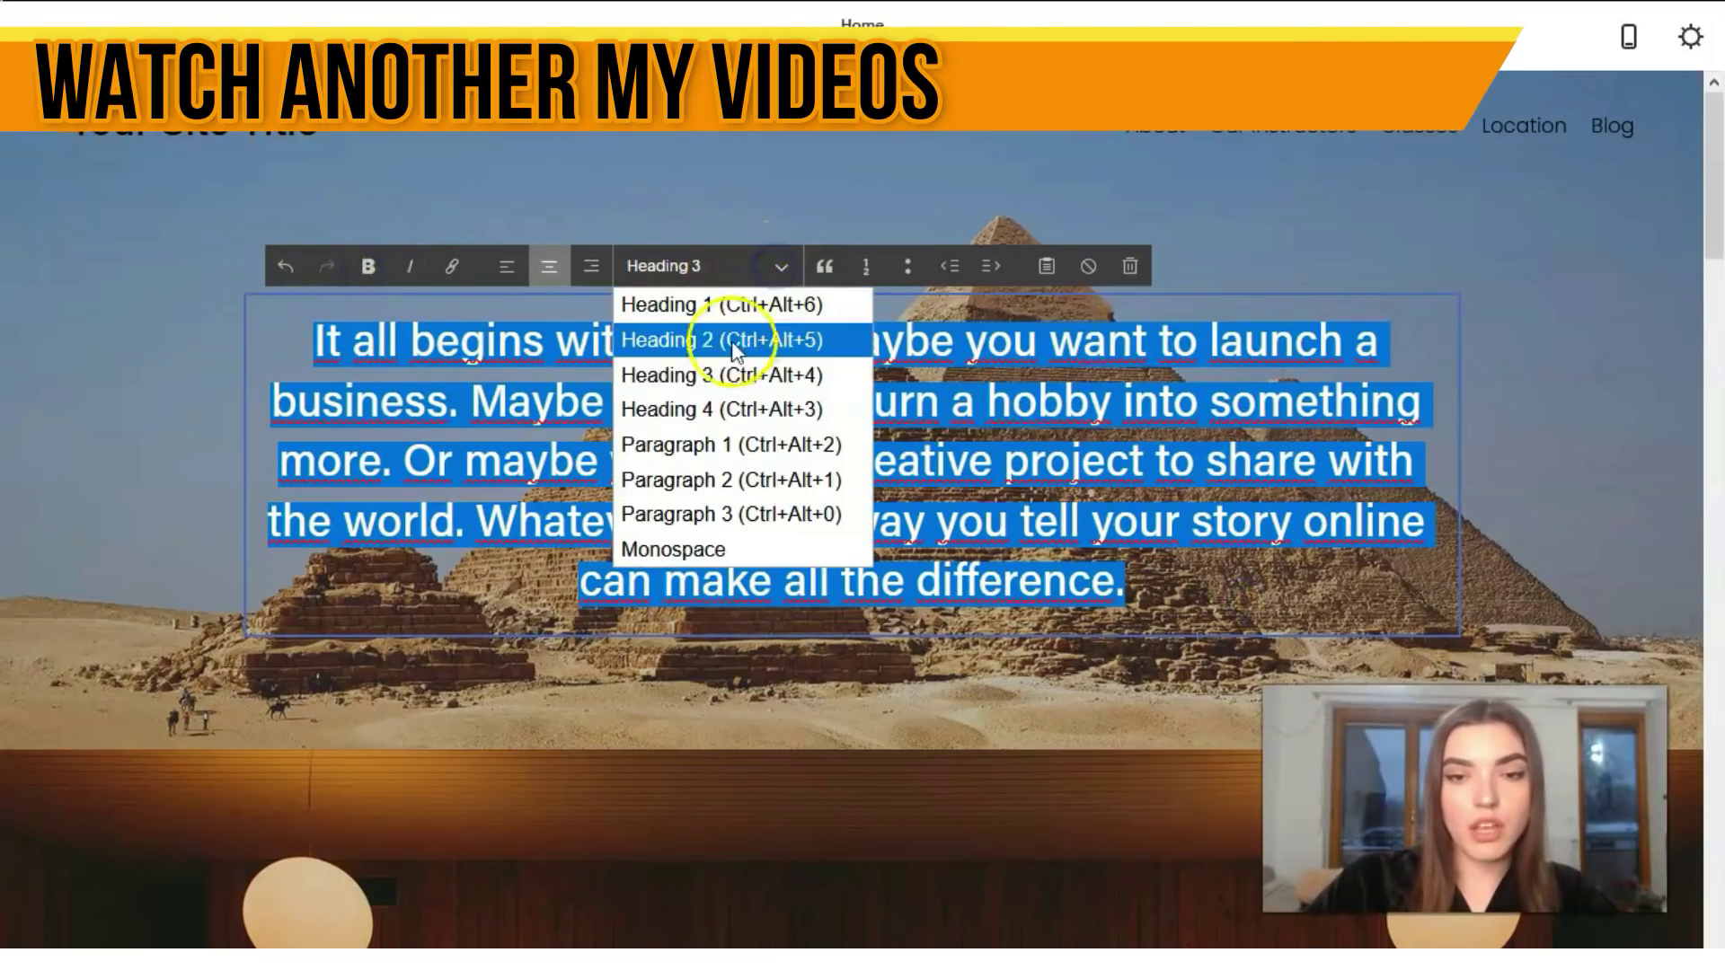
click(650, 406)
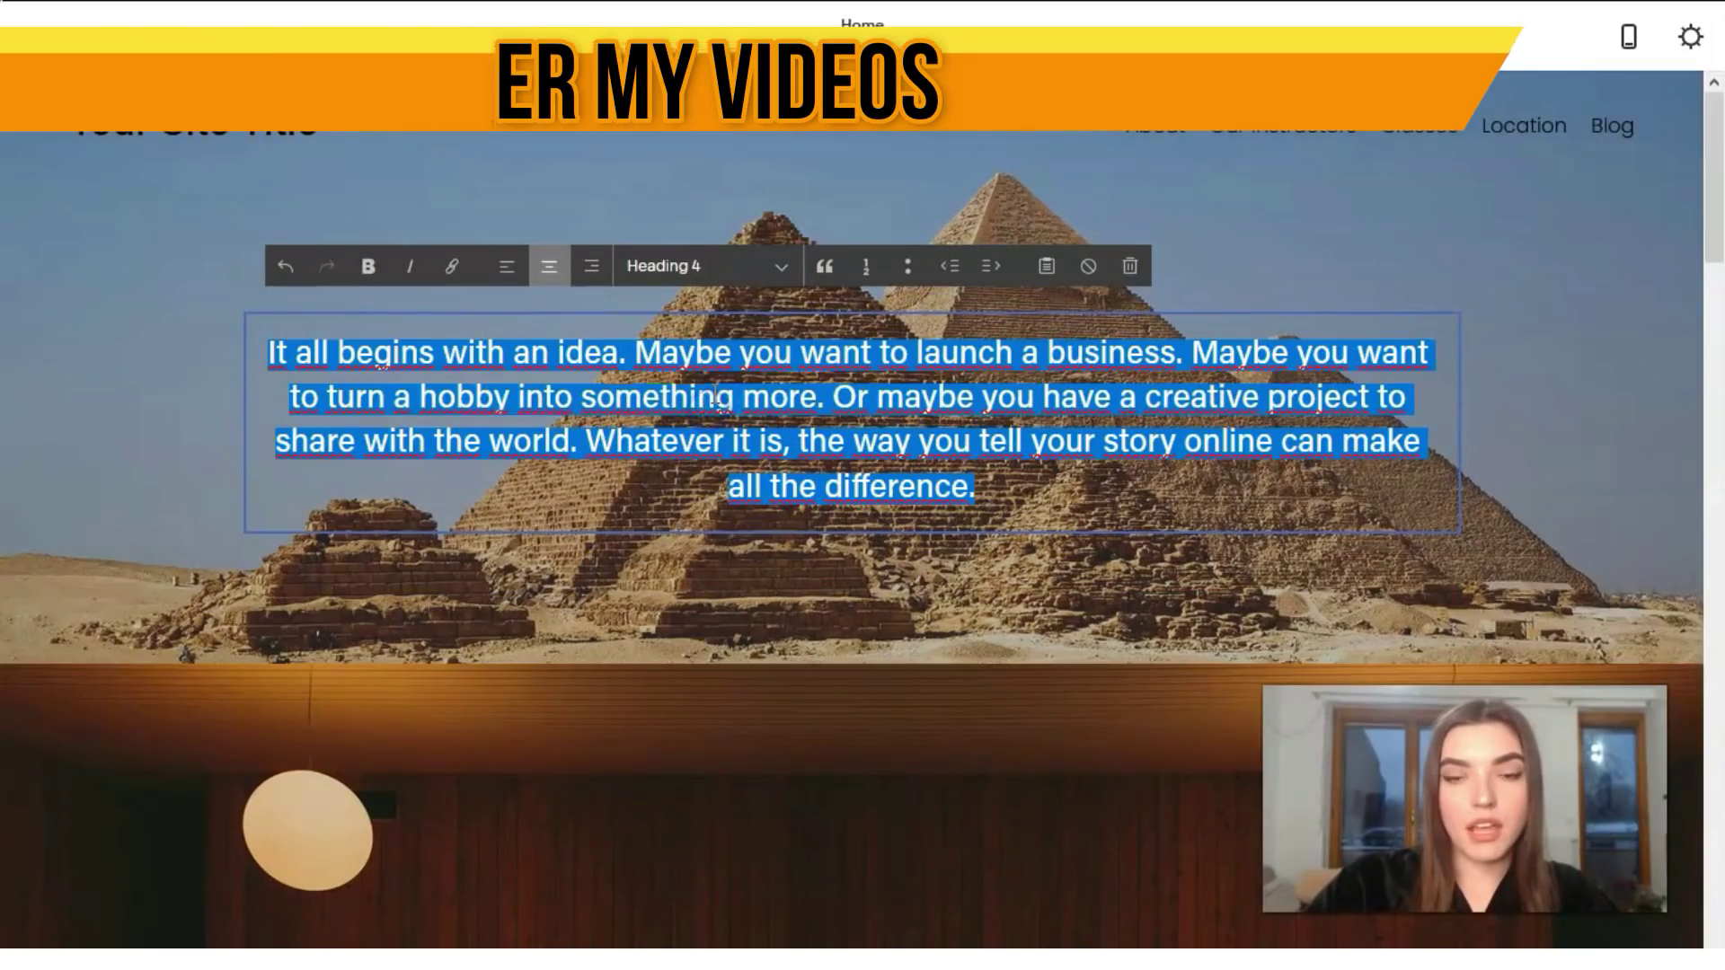
click(1261, 571)
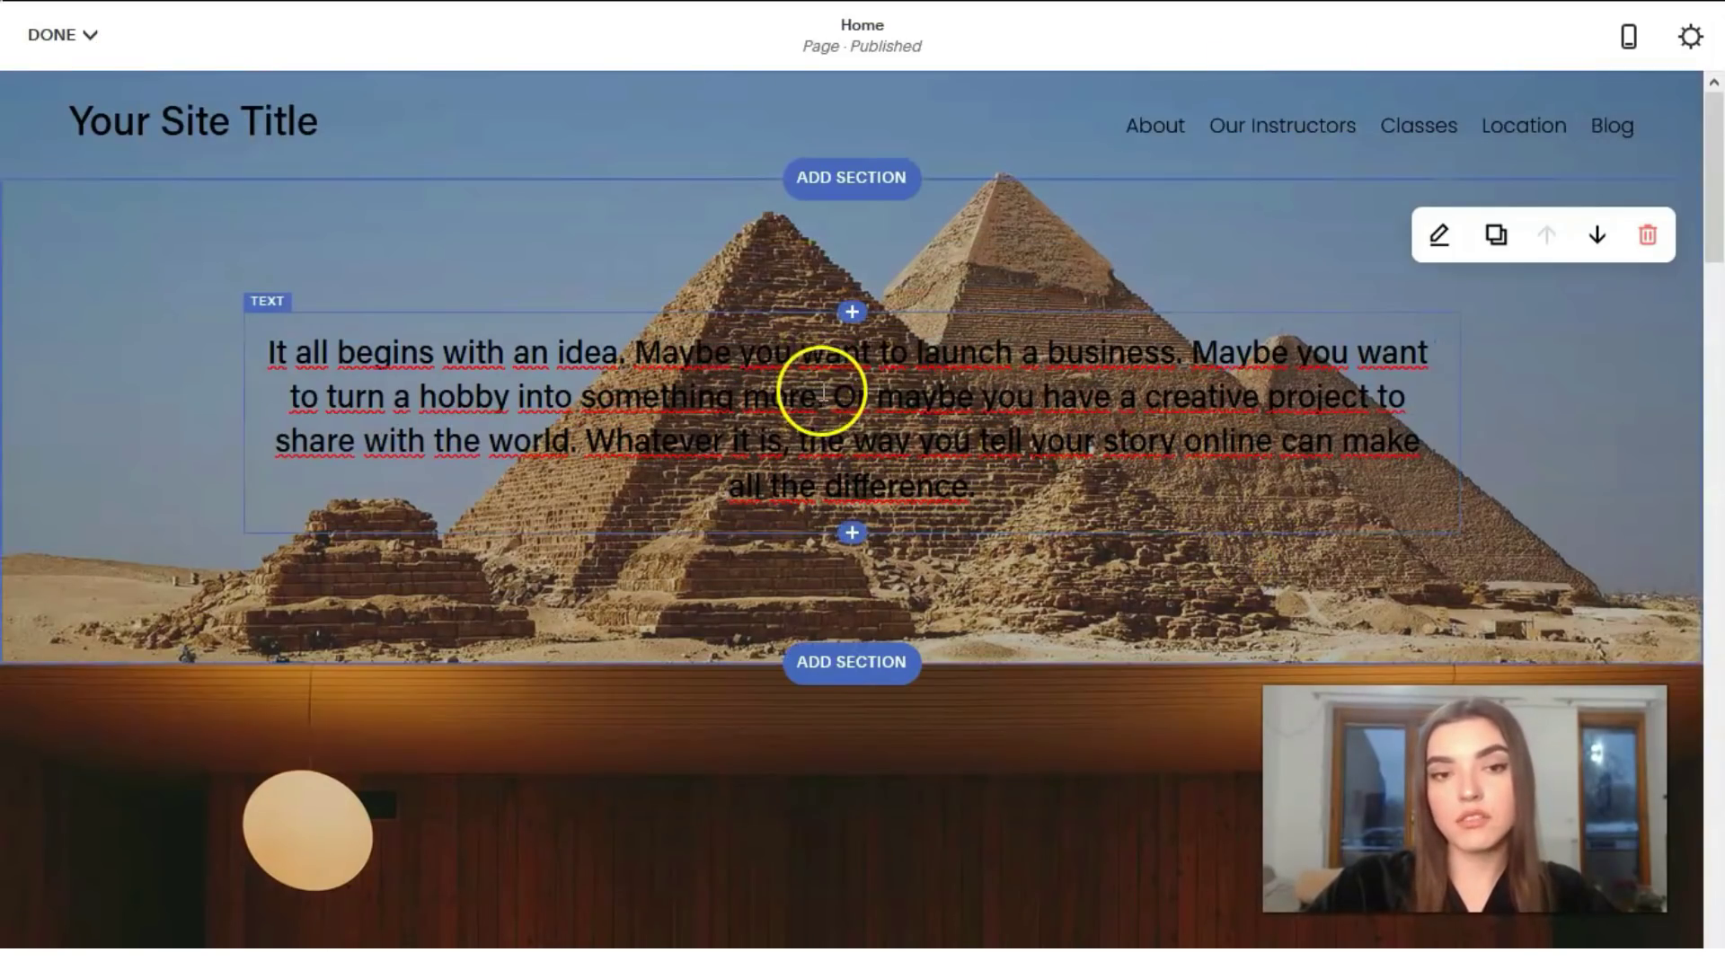
Preview the White Bold, Light Minimal, Accent Light and White Minimal colour themes on the pyramid section
click(1438, 236)
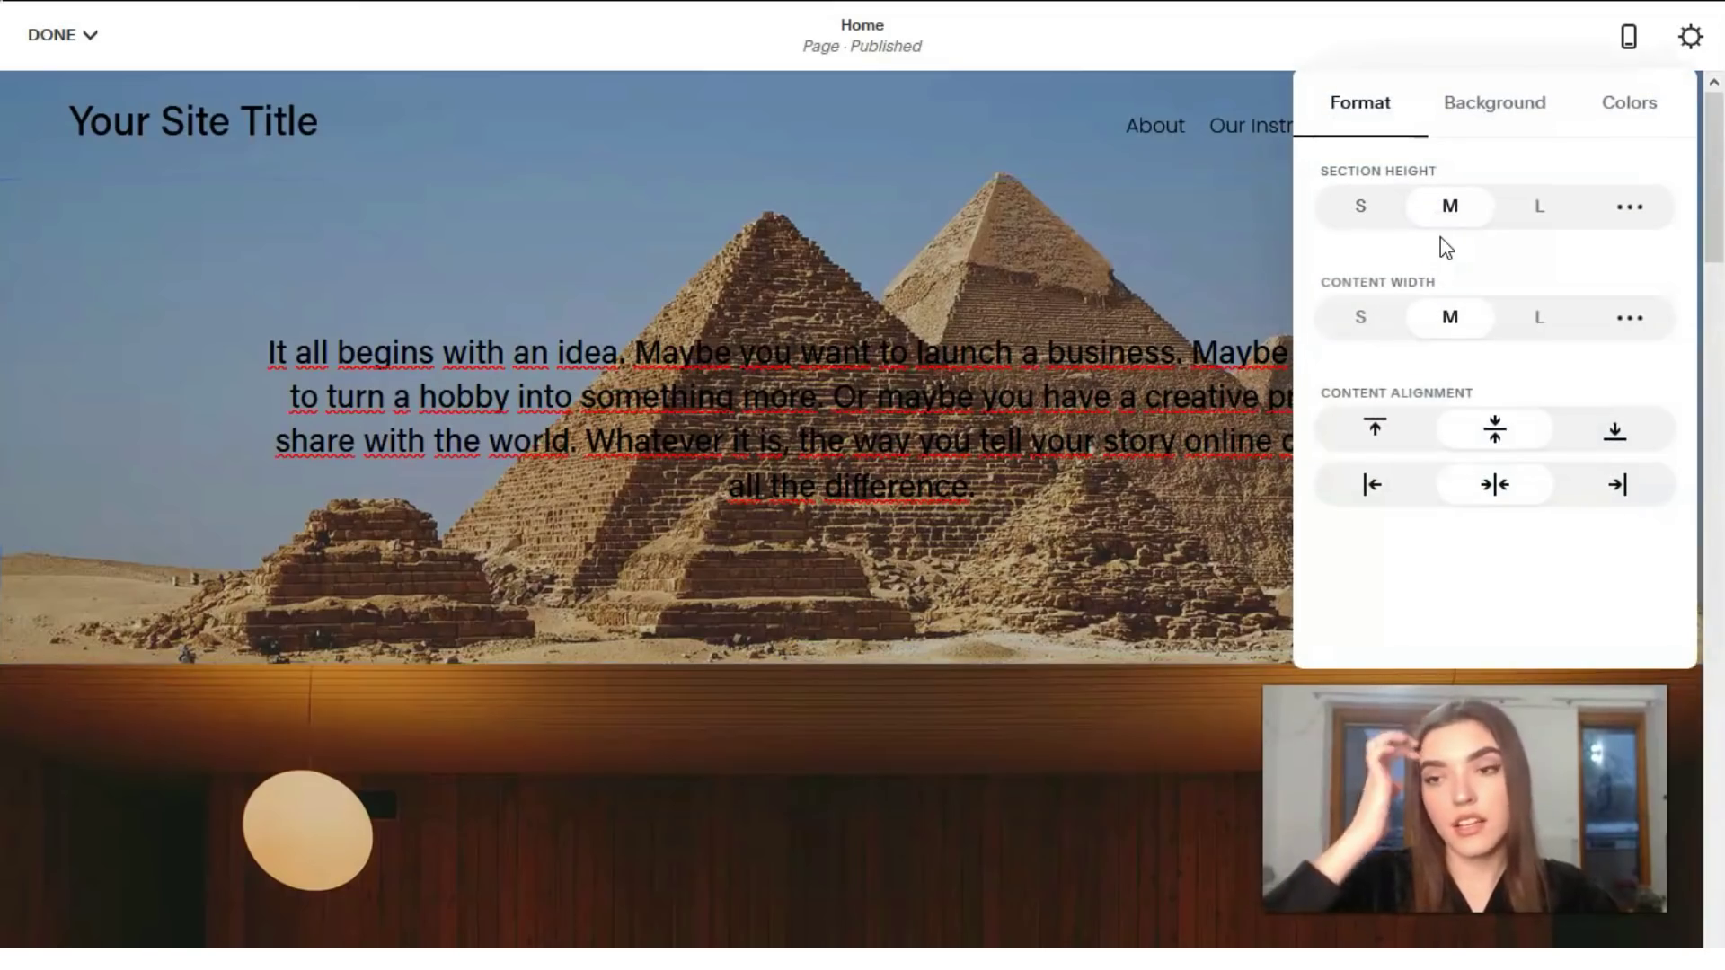
click(1626, 106)
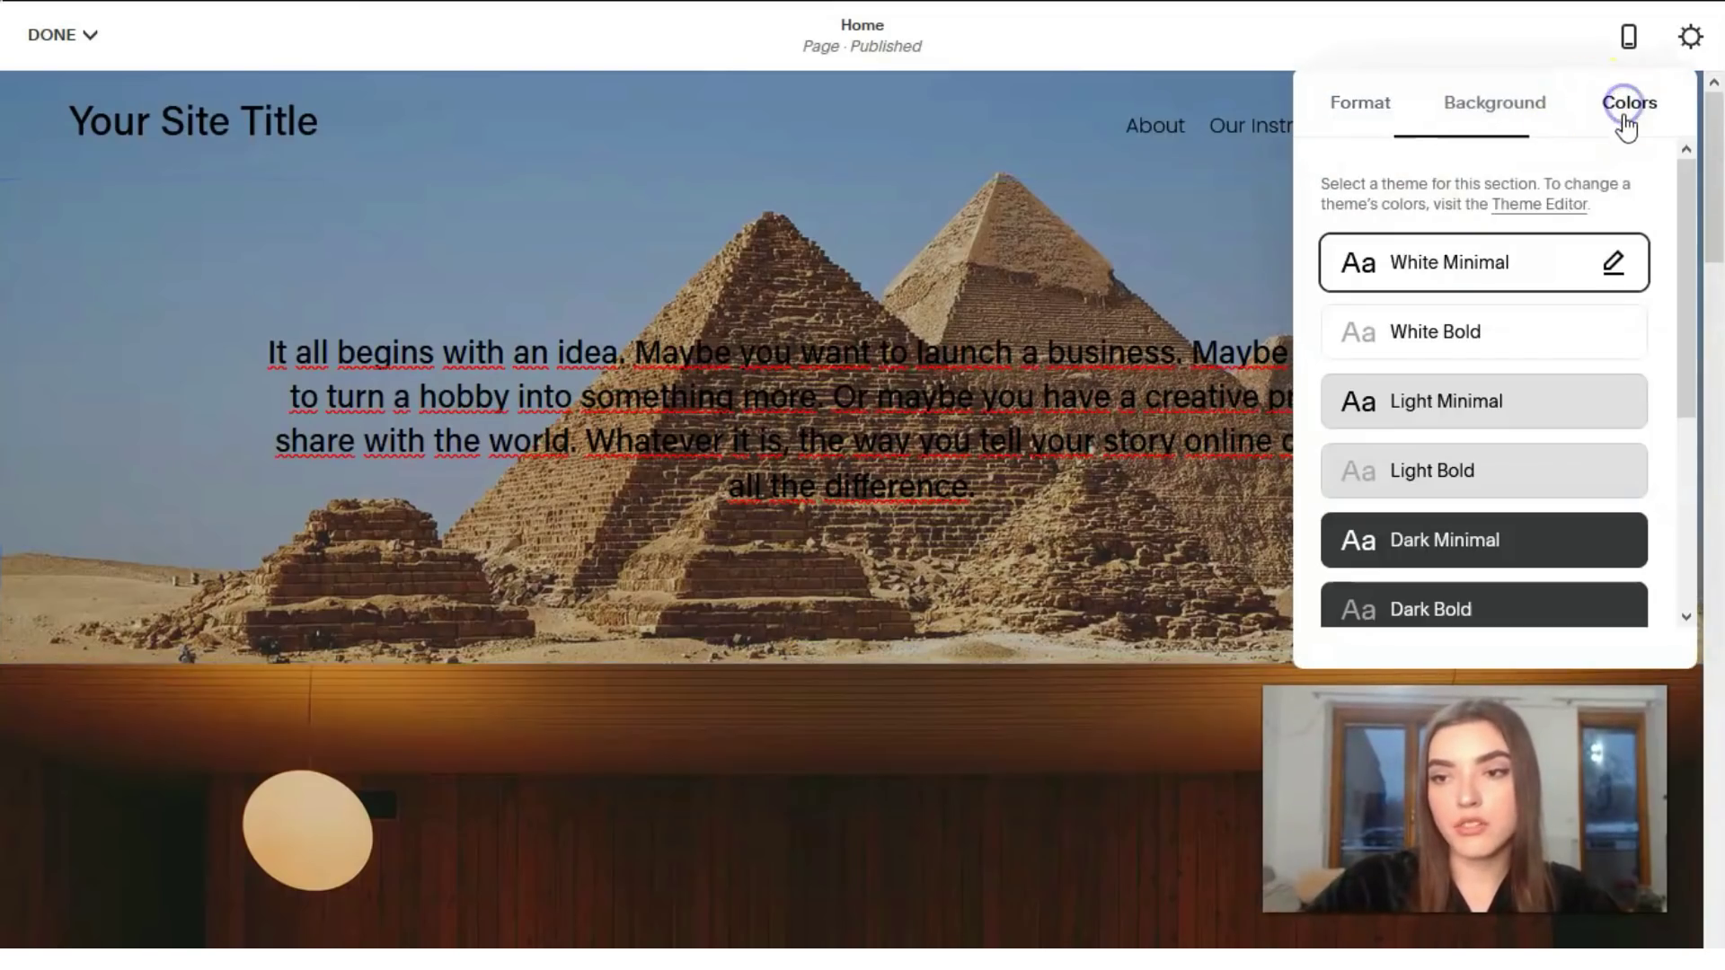
click(1486, 274)
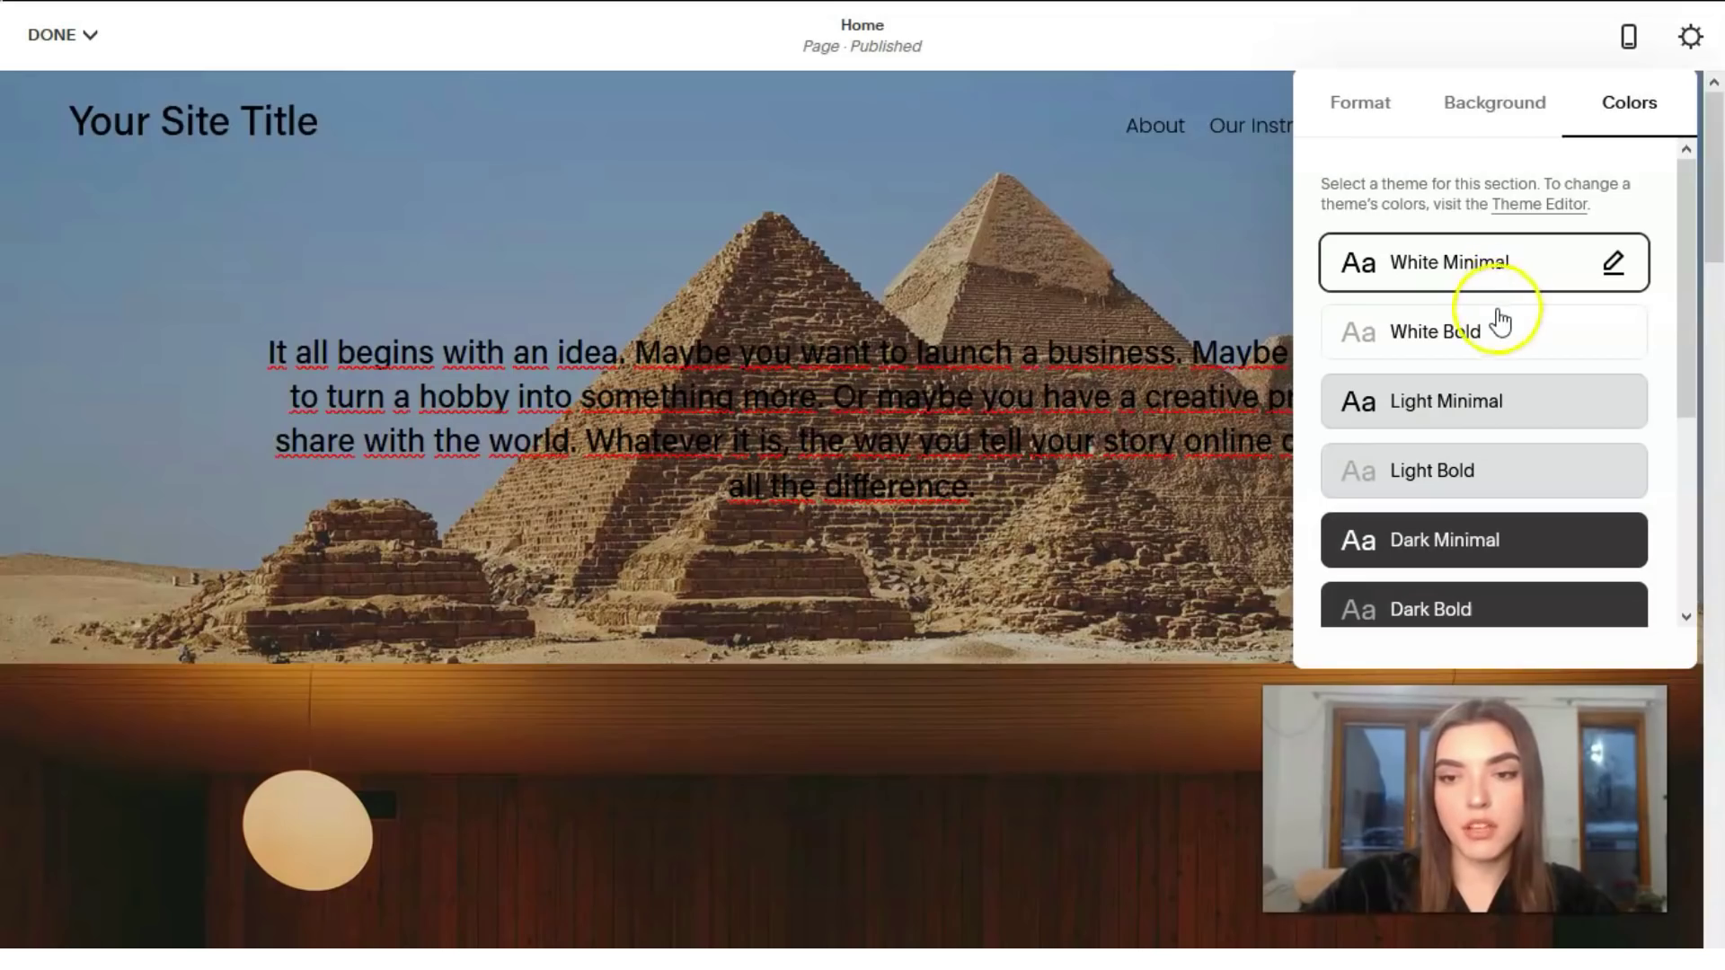
click(1493, 334)
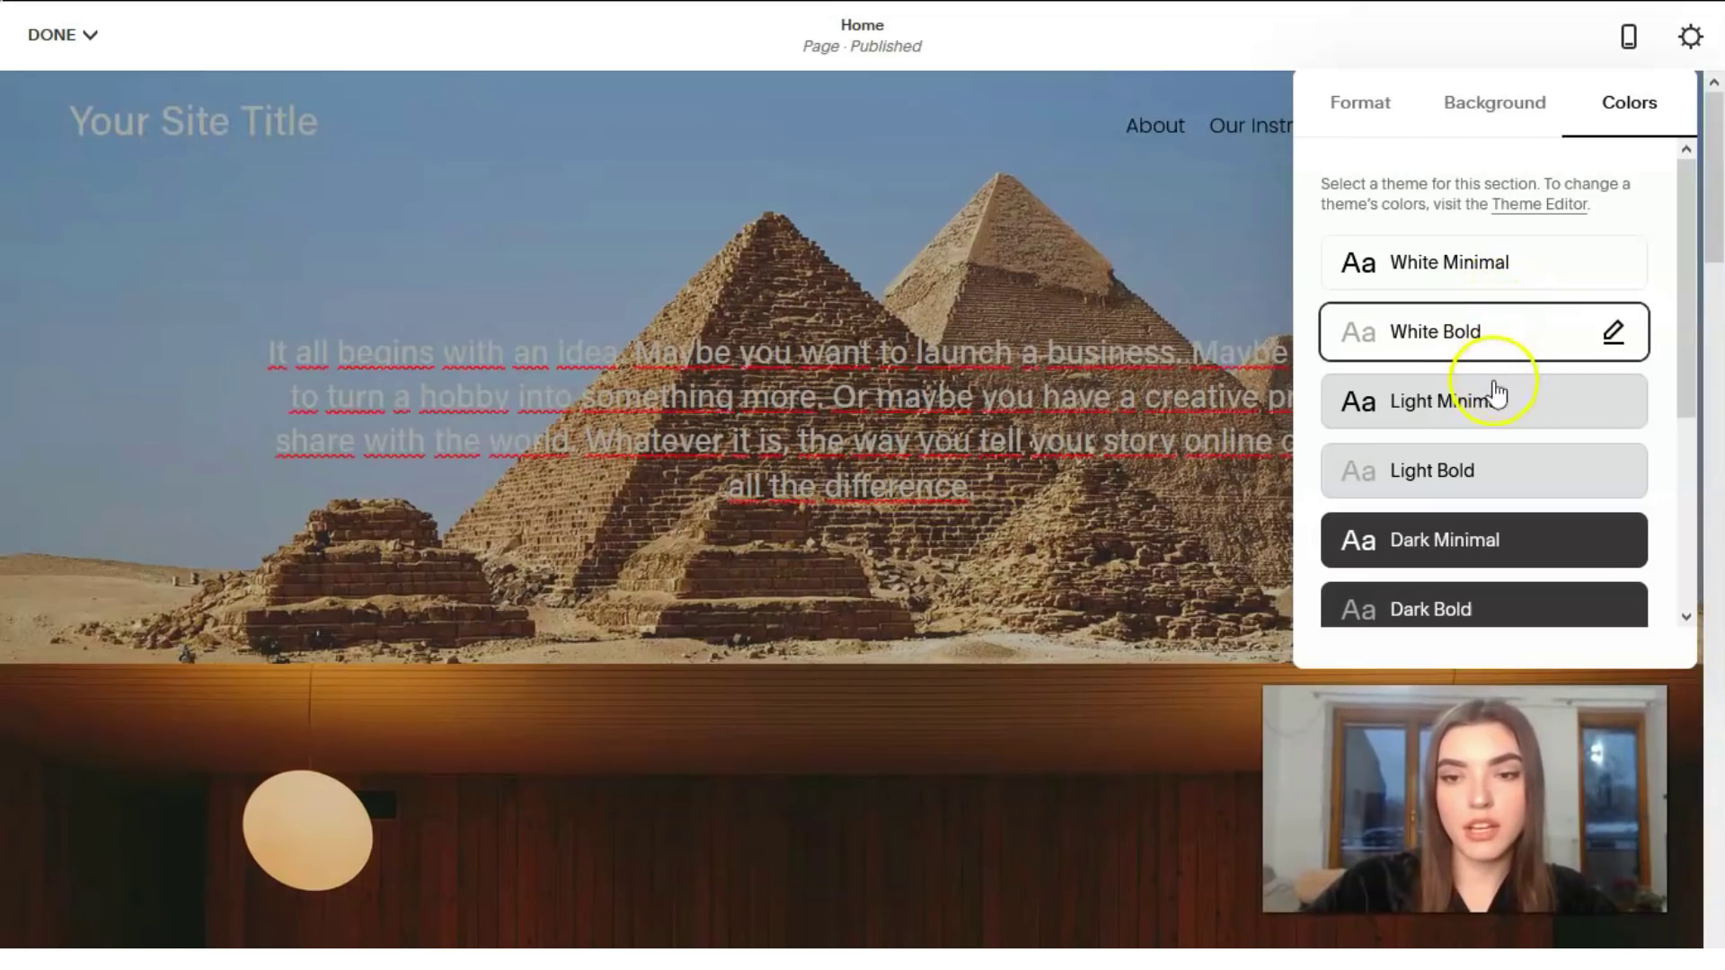
click(1493, 422)
scroll(1509, 458, down, 4)
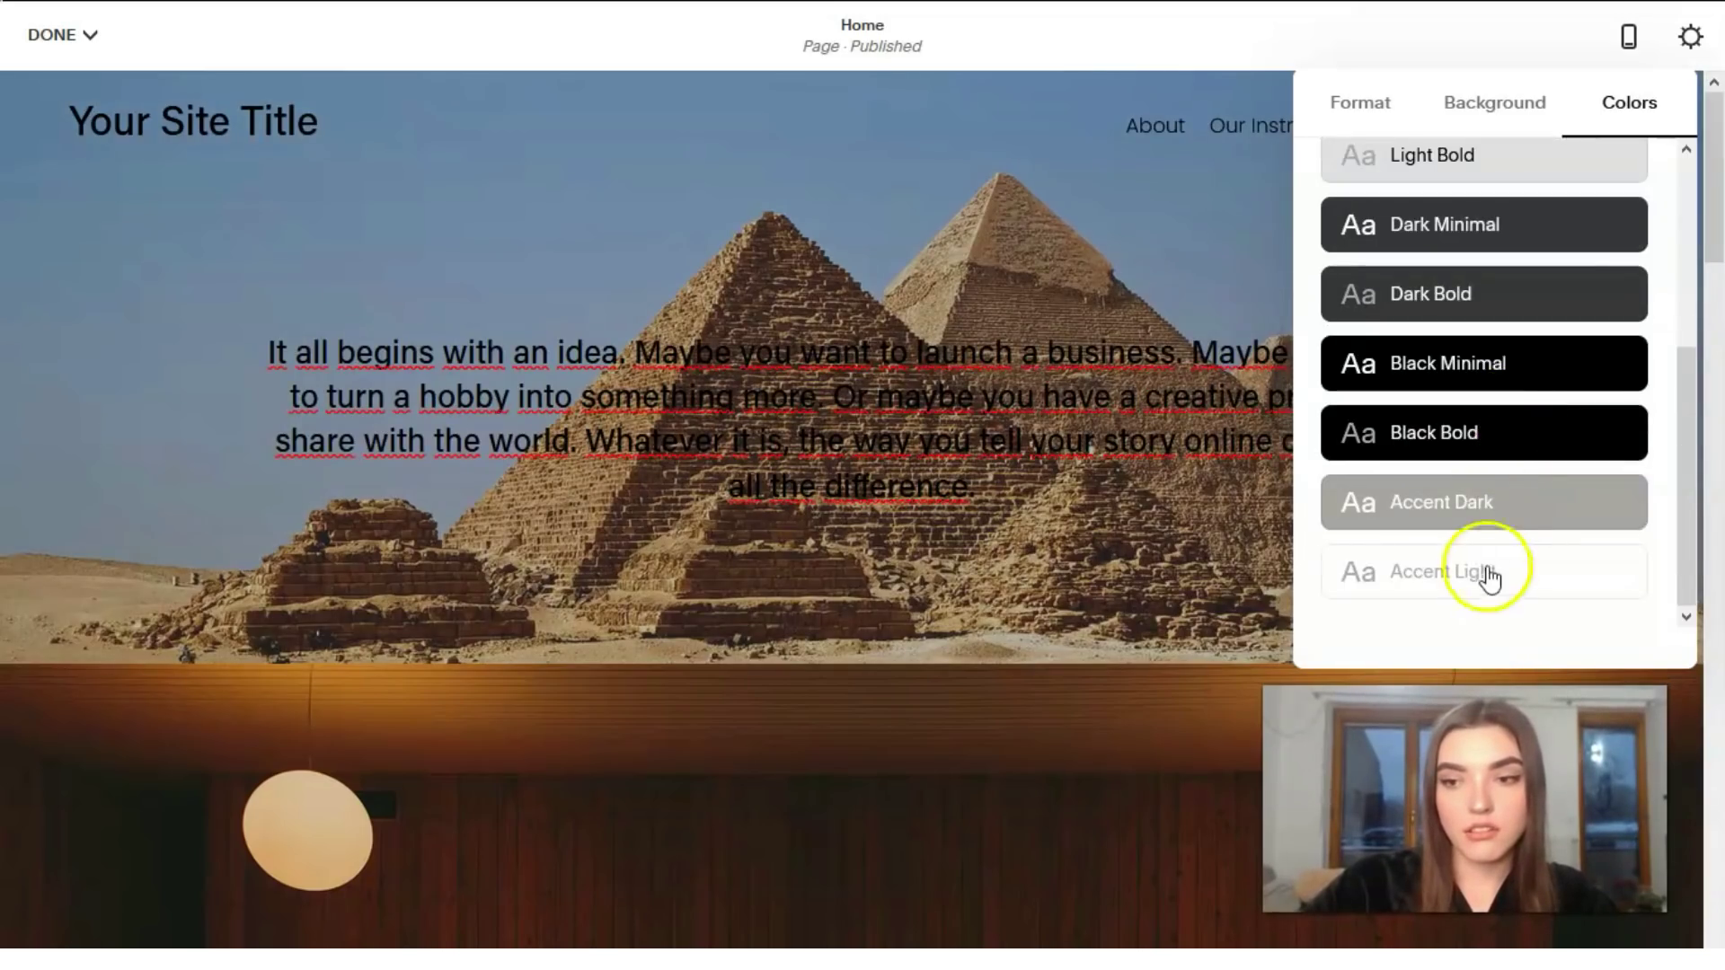
click(1489, 572)
scroll(1501, 501, up, 5)
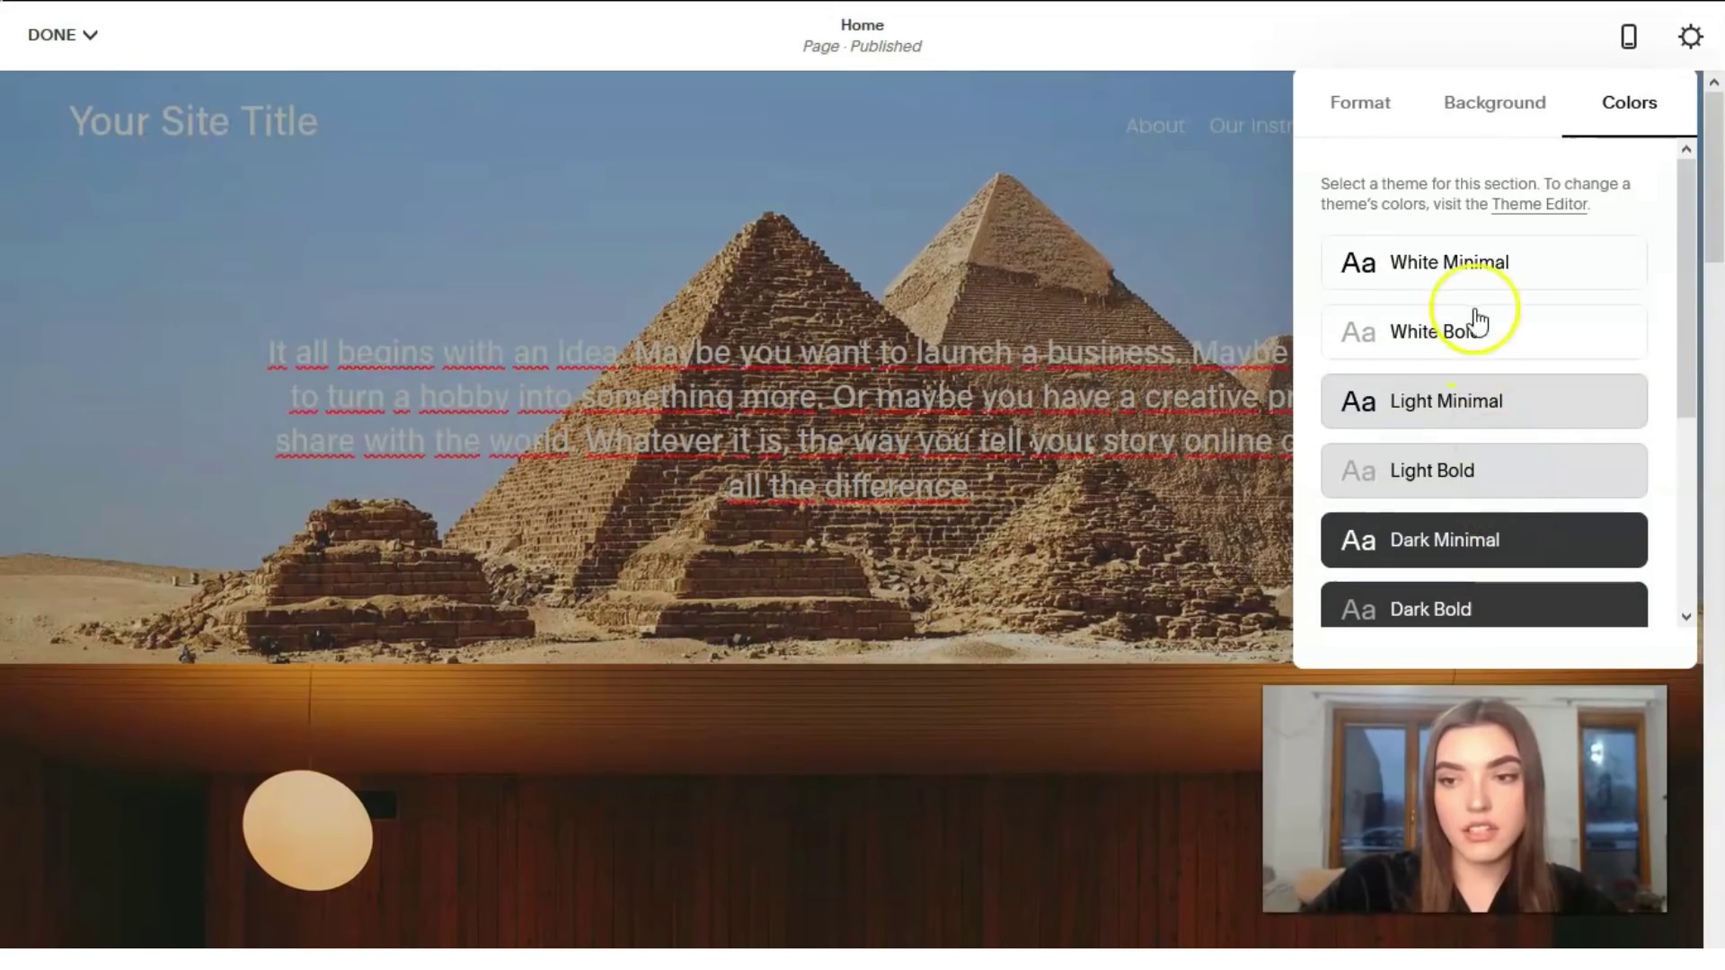
click(1470, 284)
click(1493, 331)
Apply the Light Minimal theme to the pyramid section and close its settings
click(1498, 390)
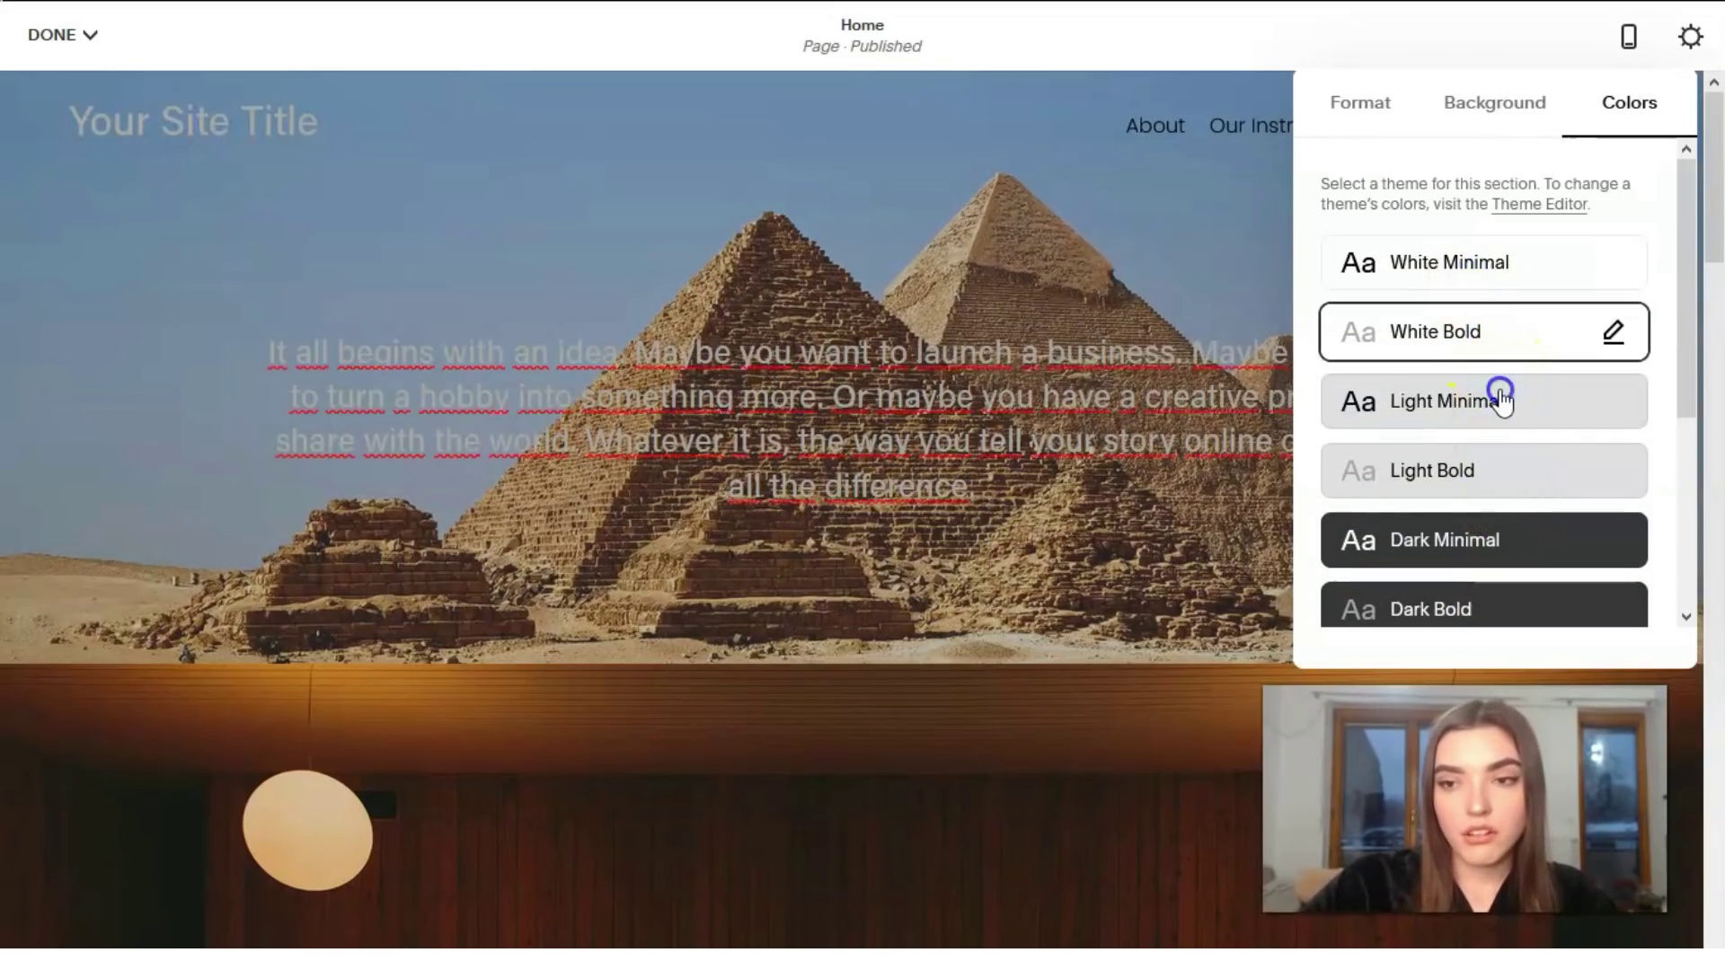
scroll(1509, 366, down, 3)
scroll(1491, 362, up, 3)
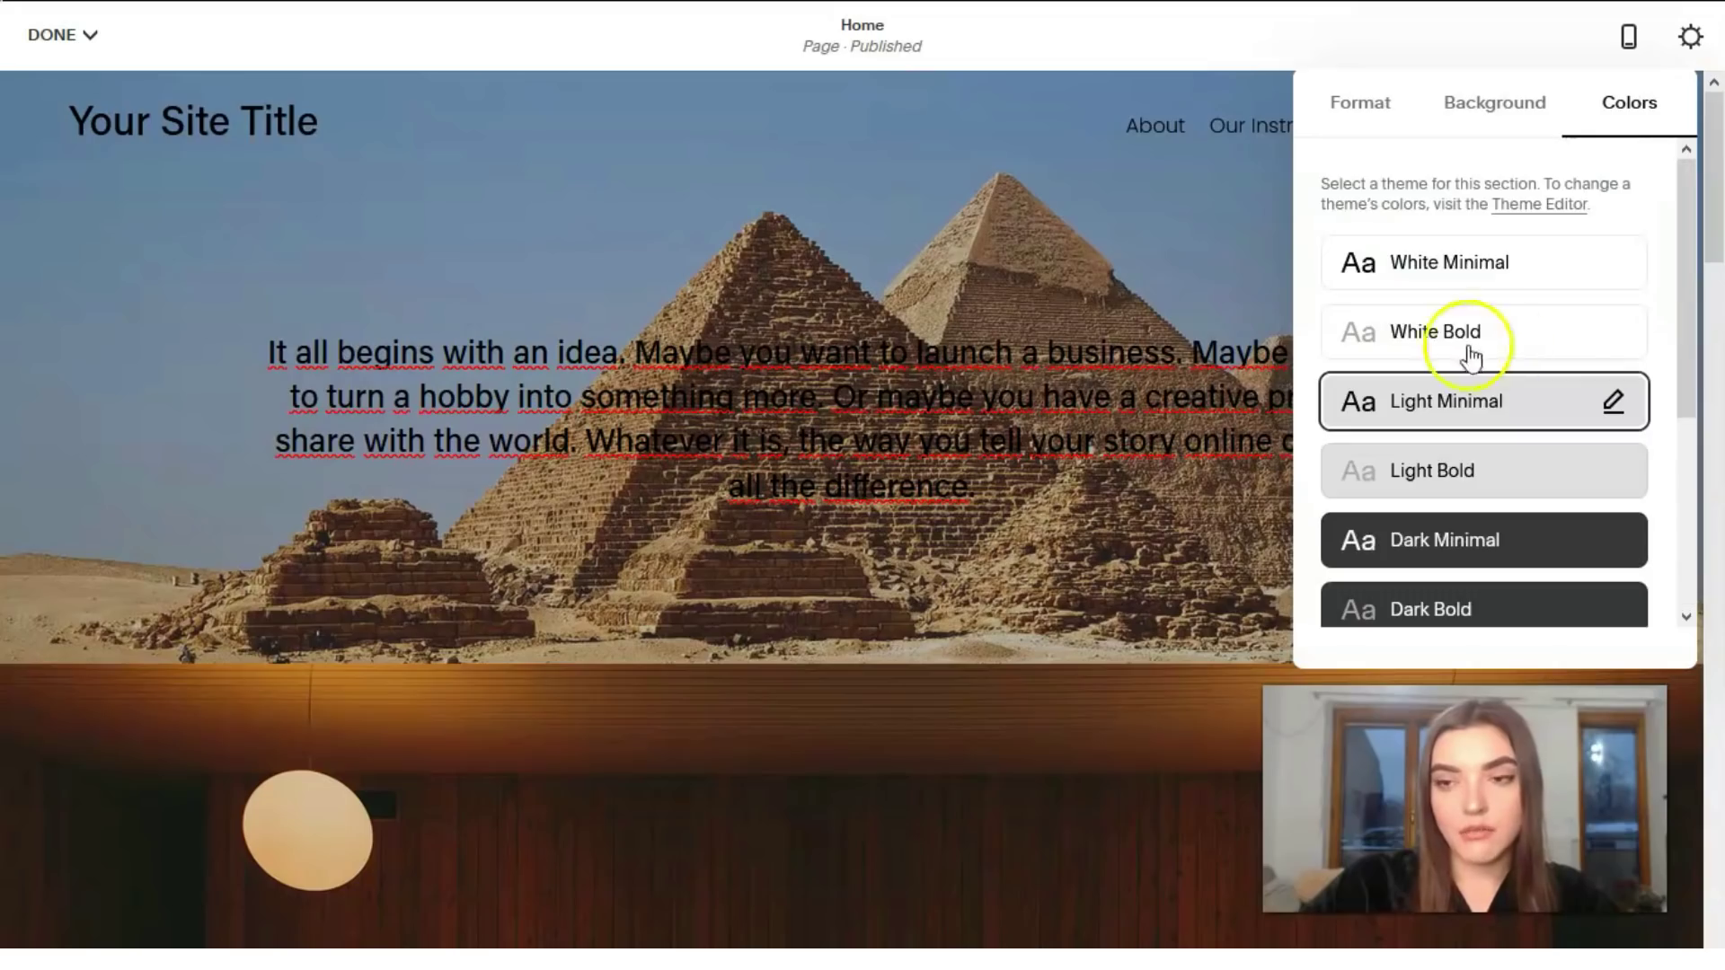
scroll(1501, 323, down, 3)
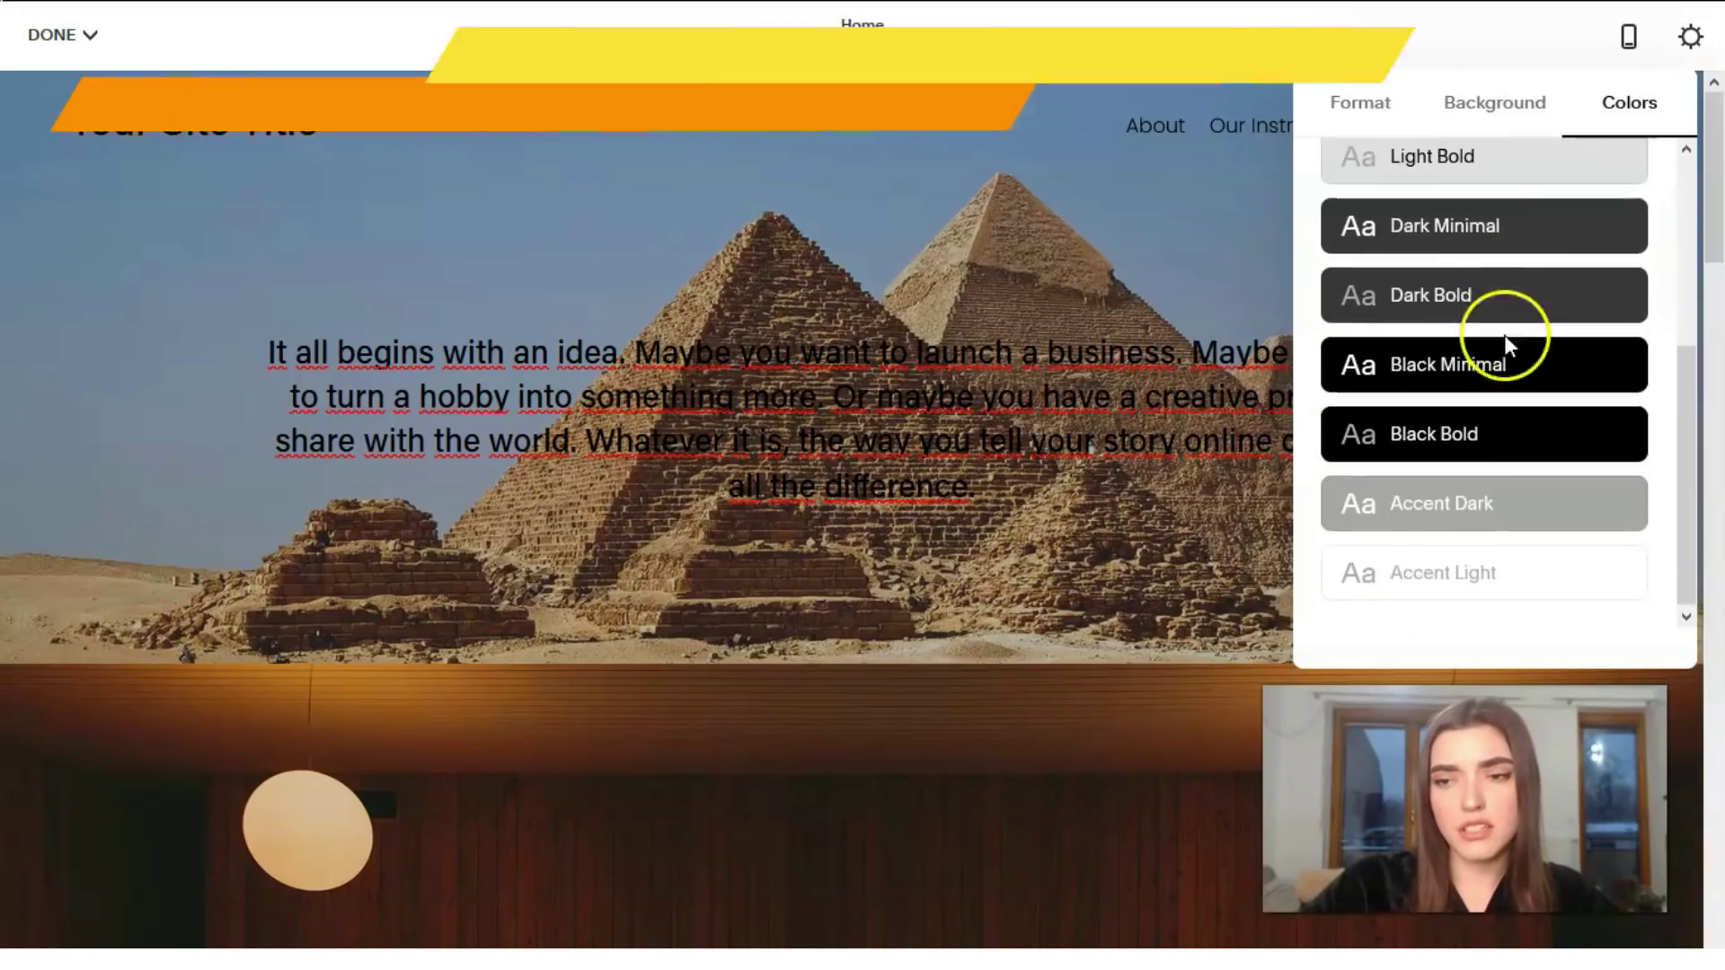
scroll(1509, 396, up, 3)
scroll(1509, 385, down, 3)
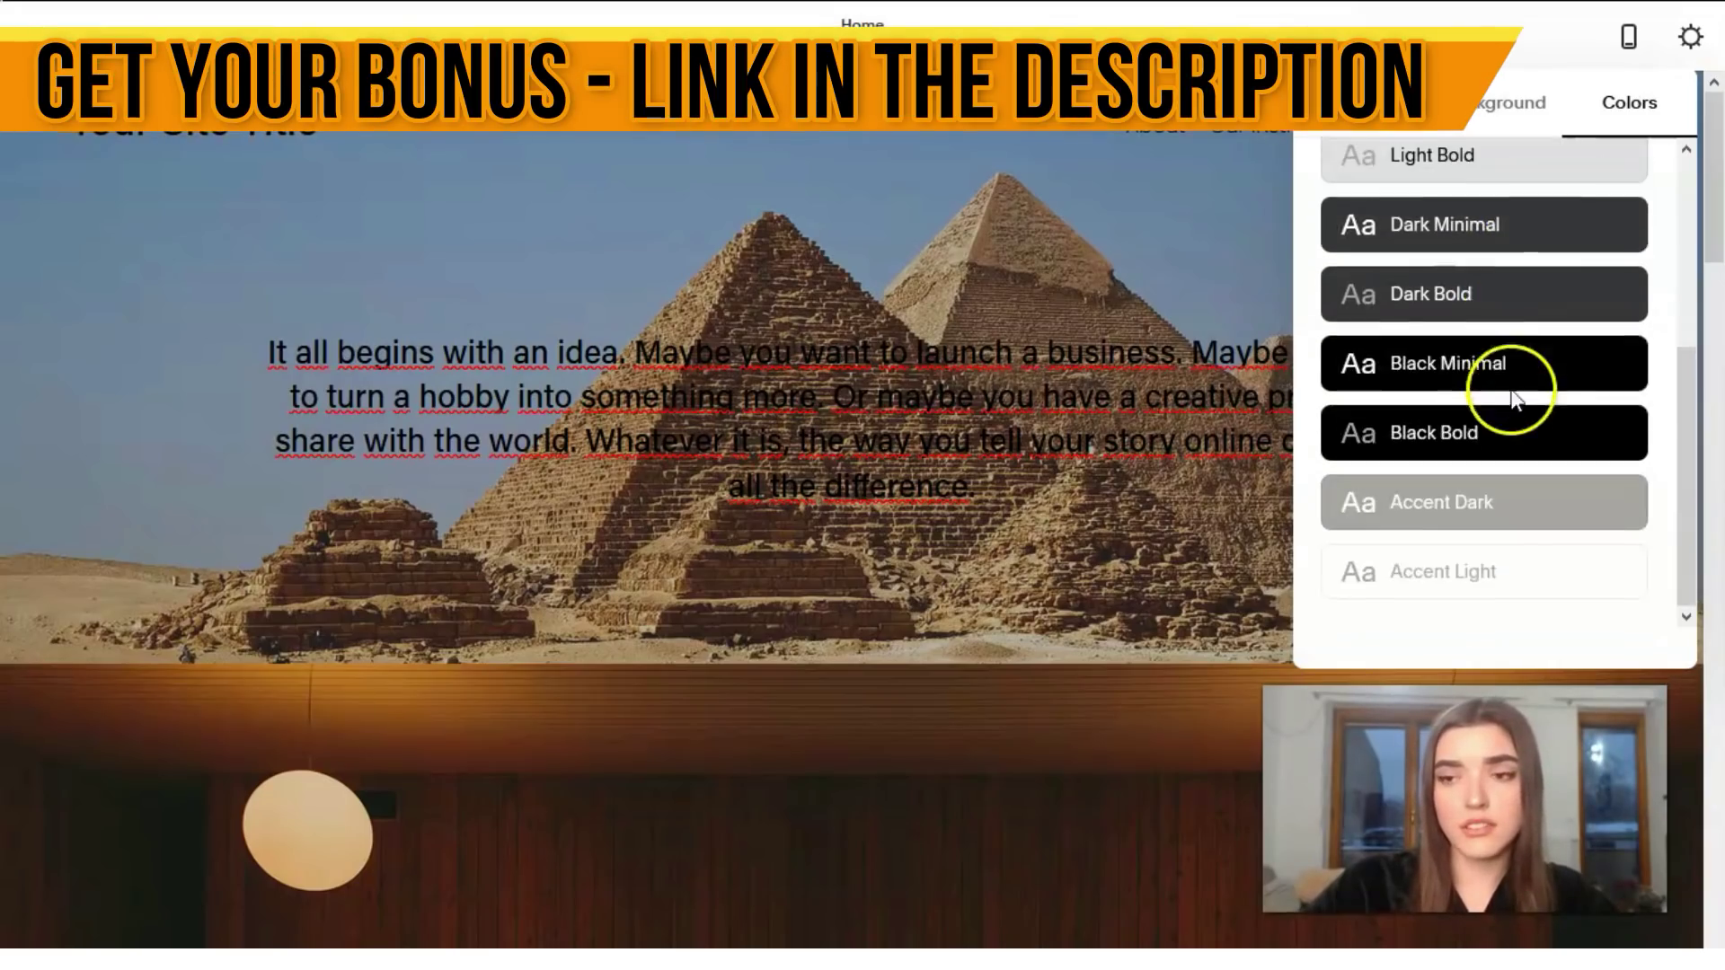
scroll(1505, 398, up, 3)
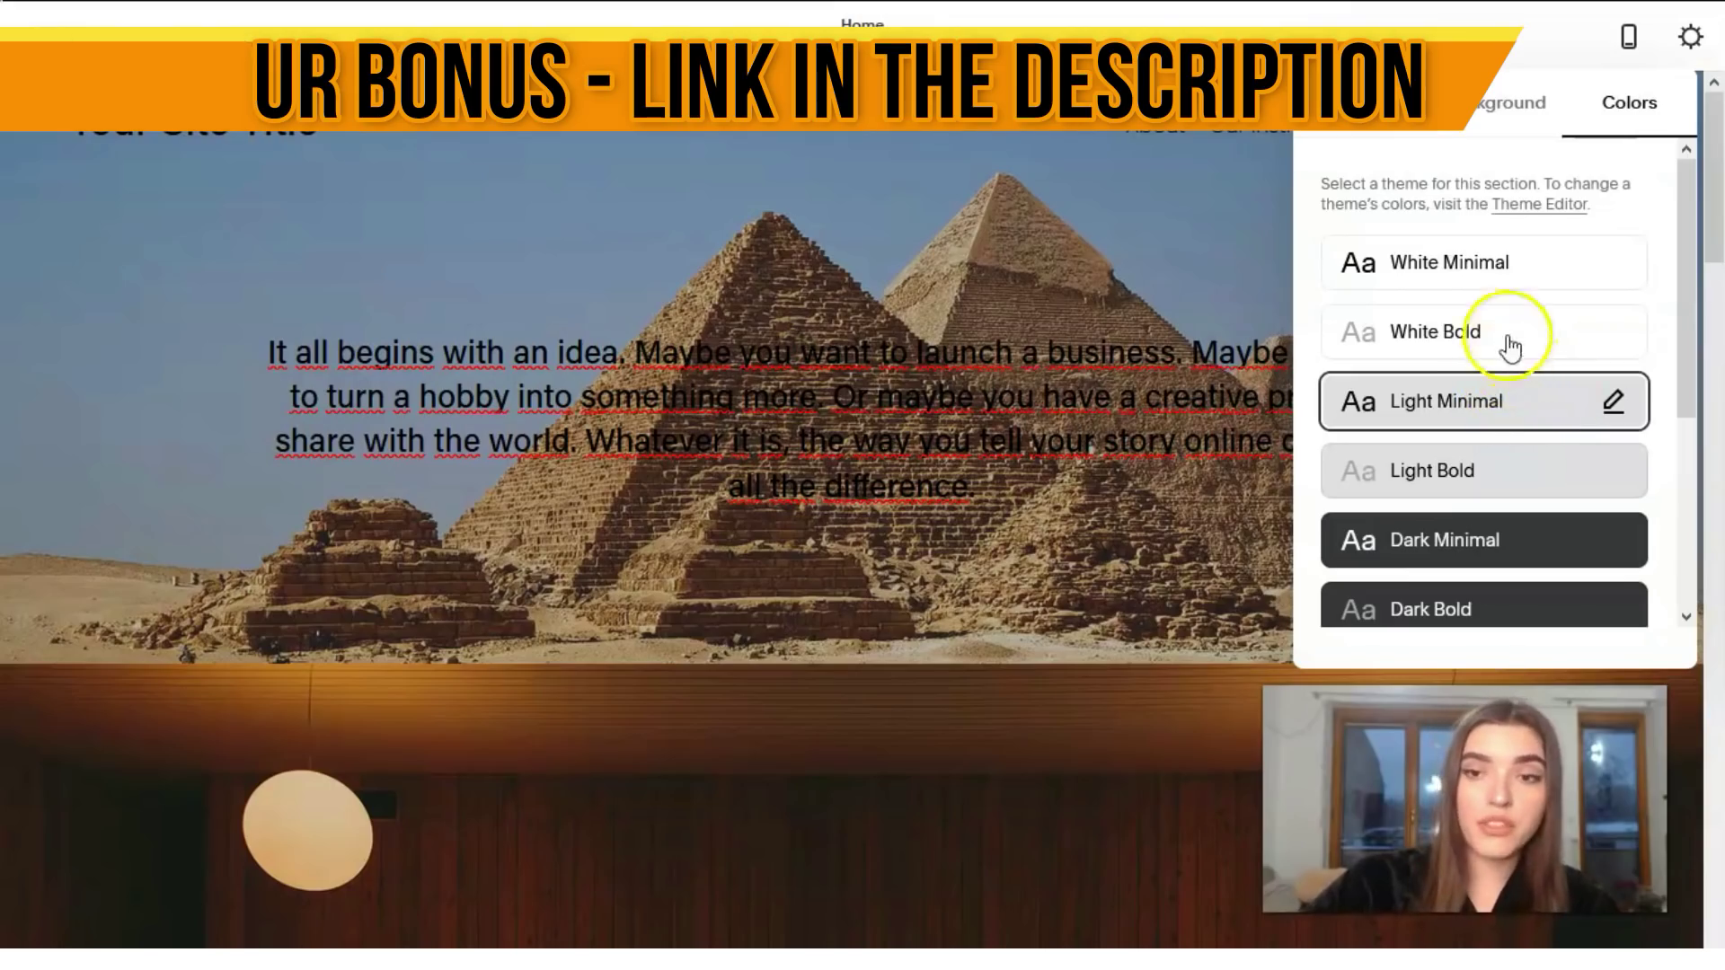
click(1163, 571)
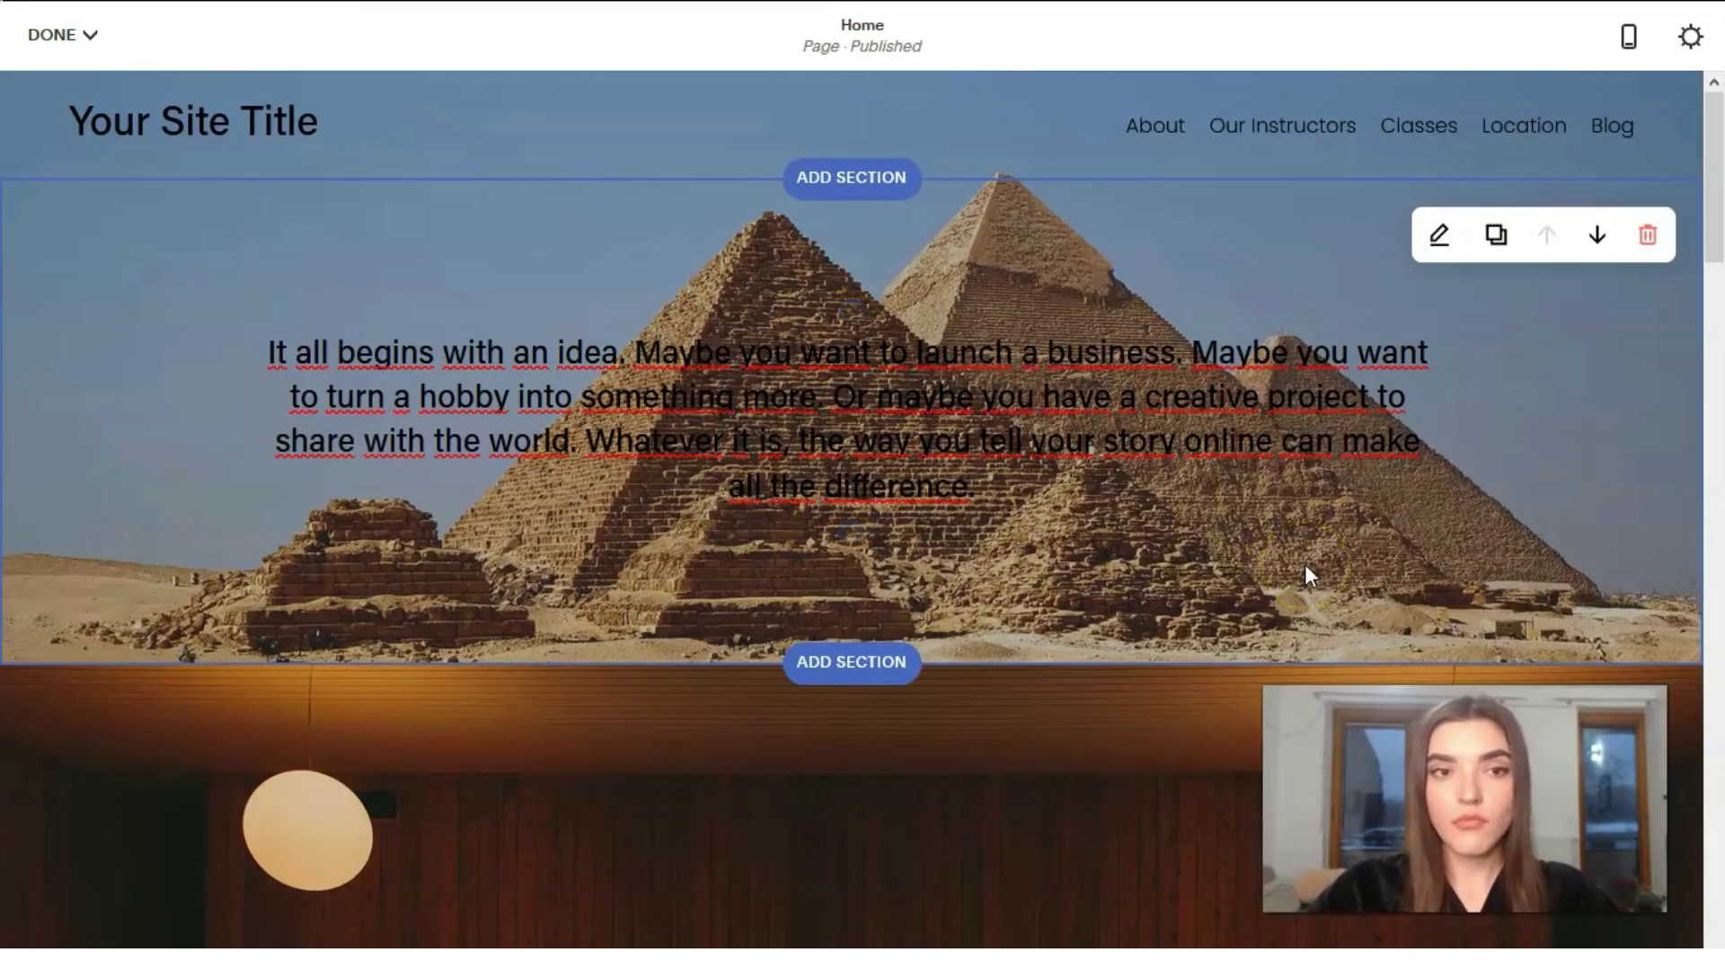
Clear the pyramid paragraph text and delete the pyramid section
key(ctrl+a)
key(BackSpace)
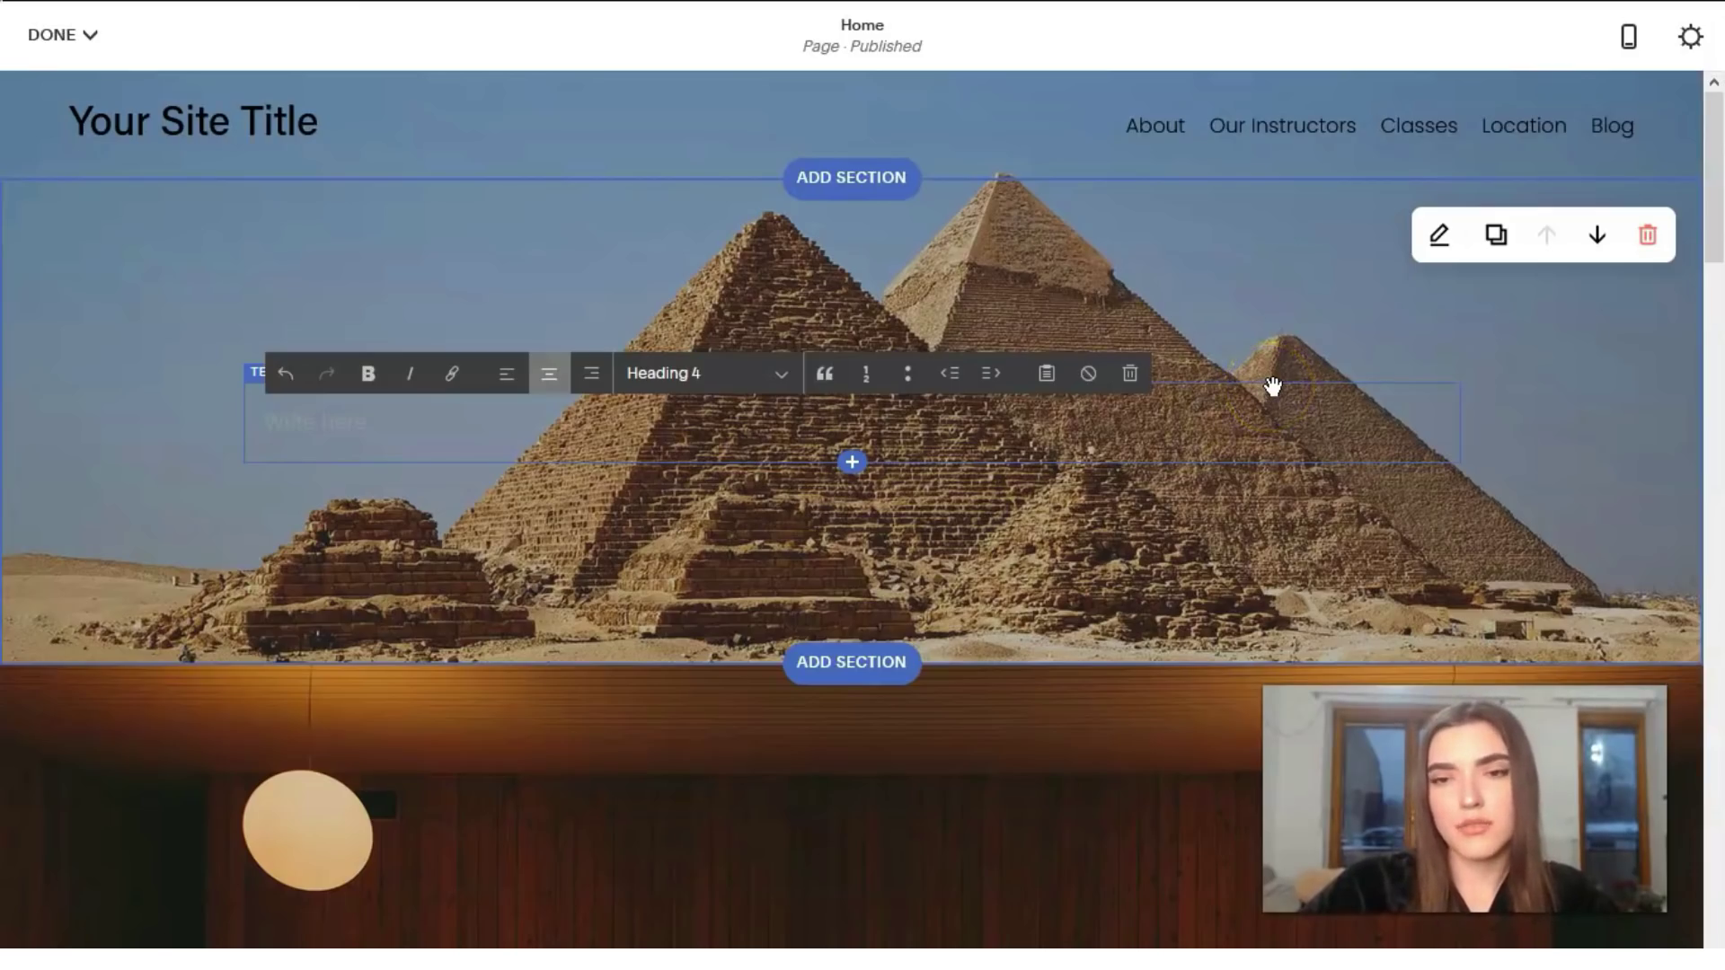
click(1653, 245)
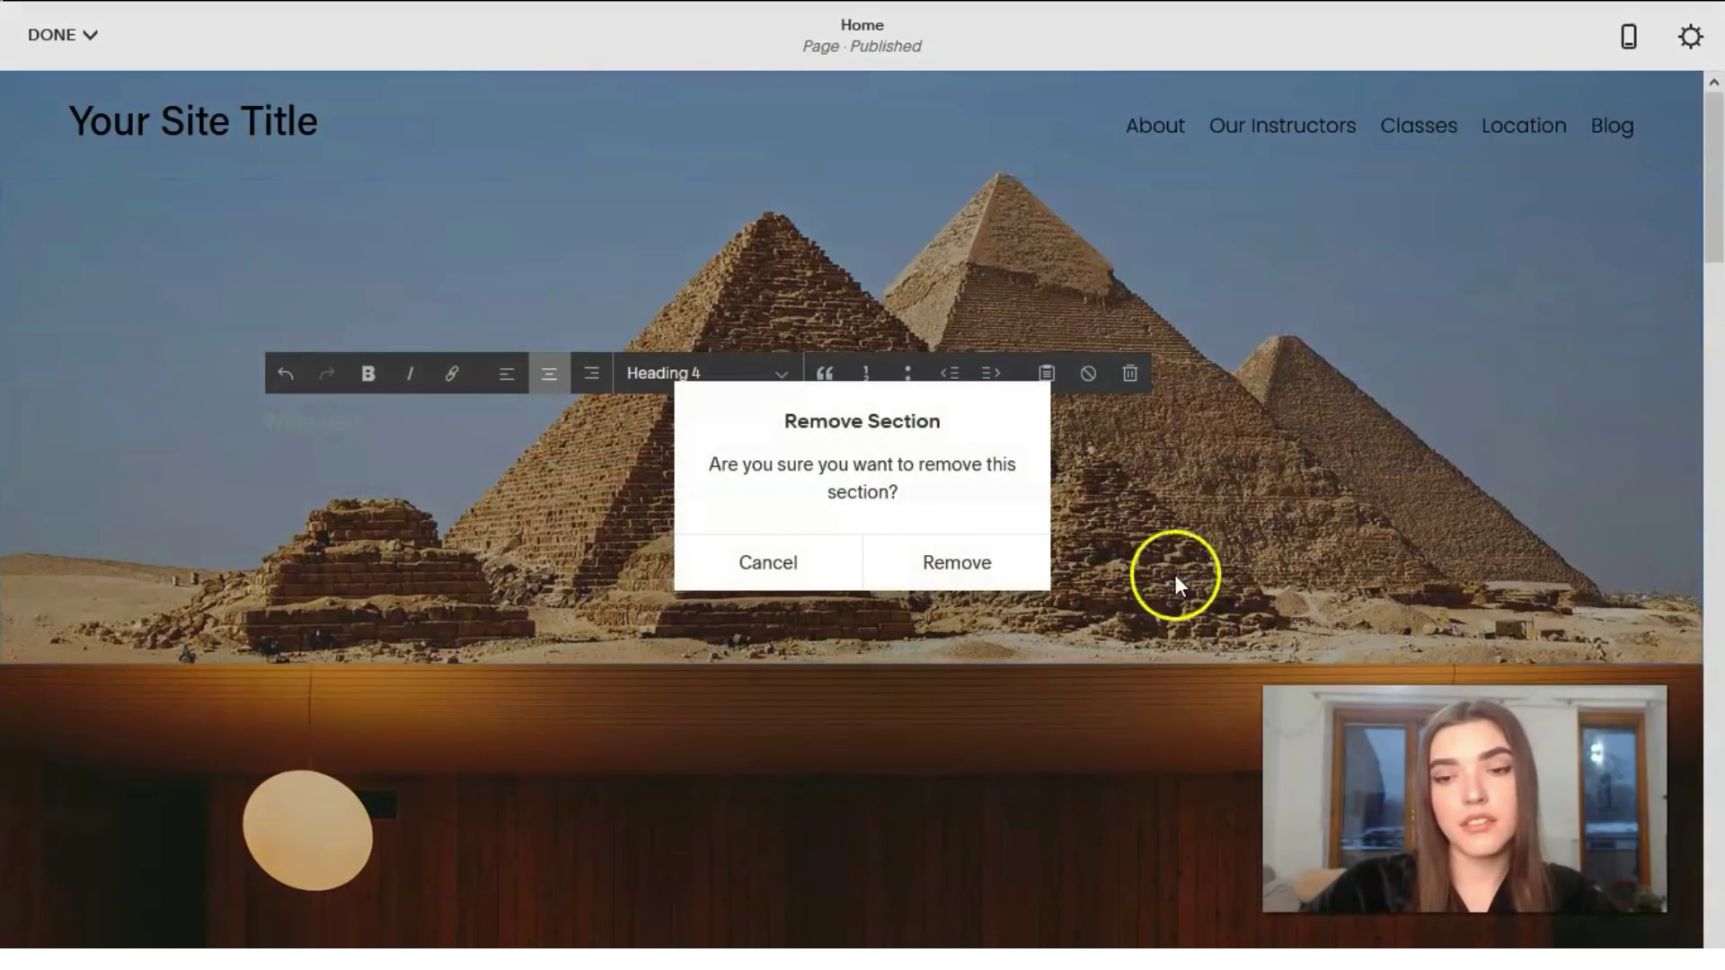
click(962, 557)
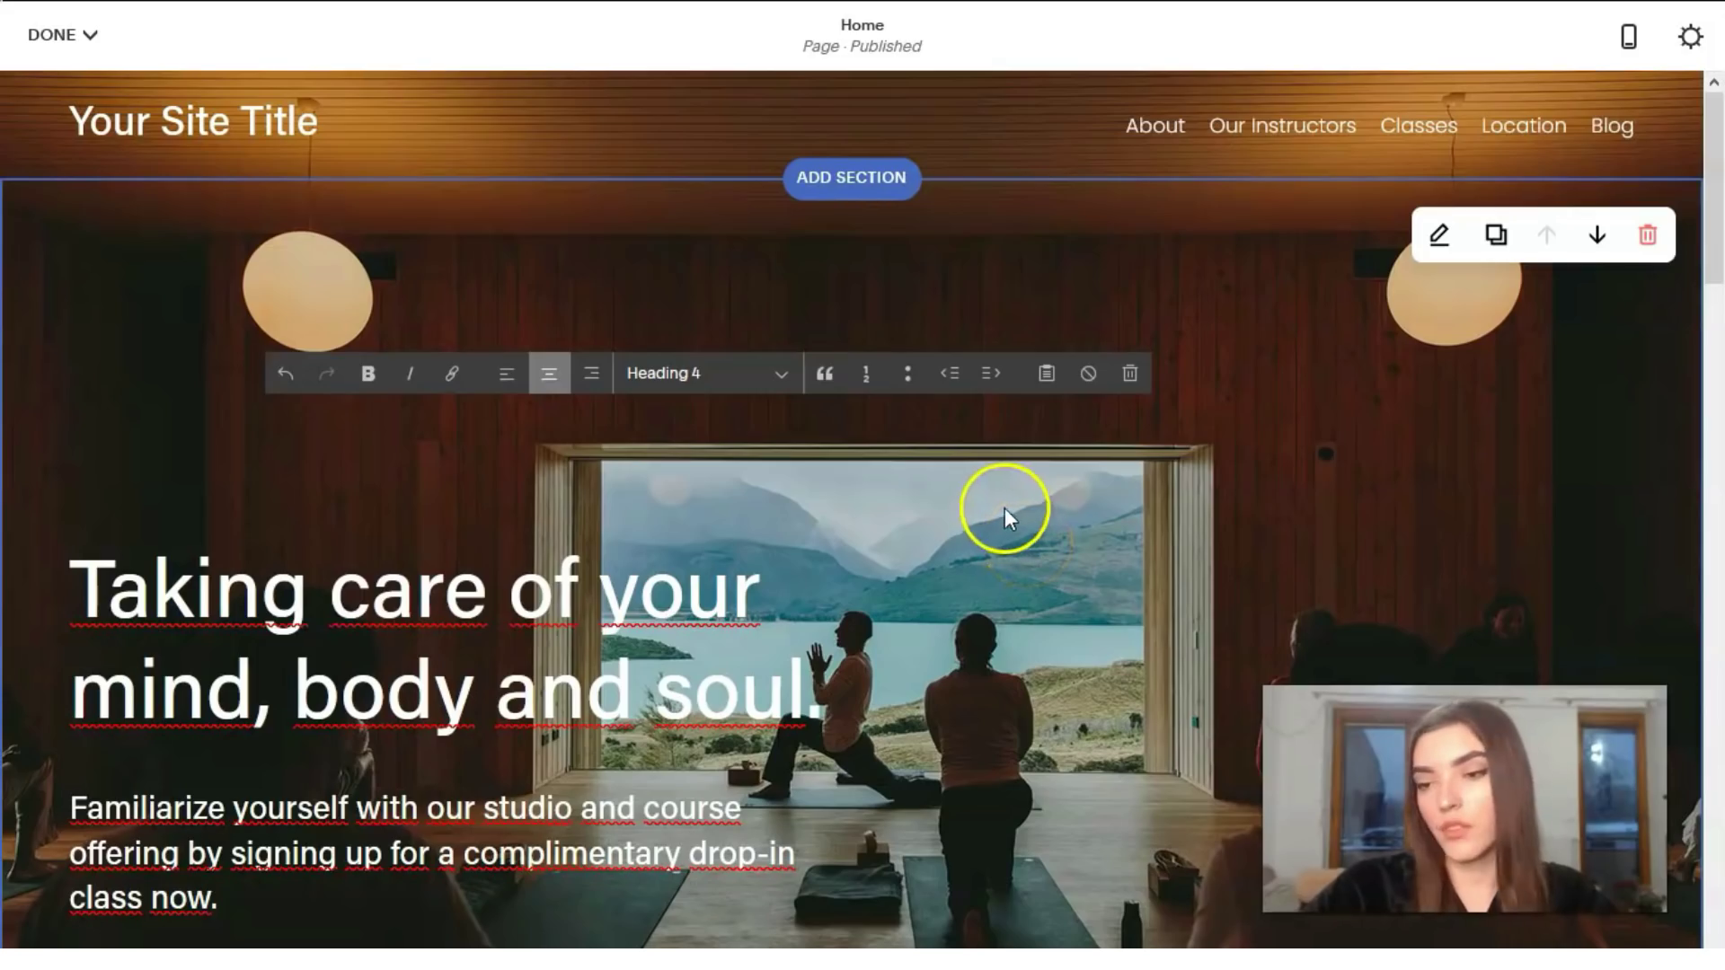
Delete the gray breathing-techniques text section from the Home page
scroll(762, 512, down, 15)
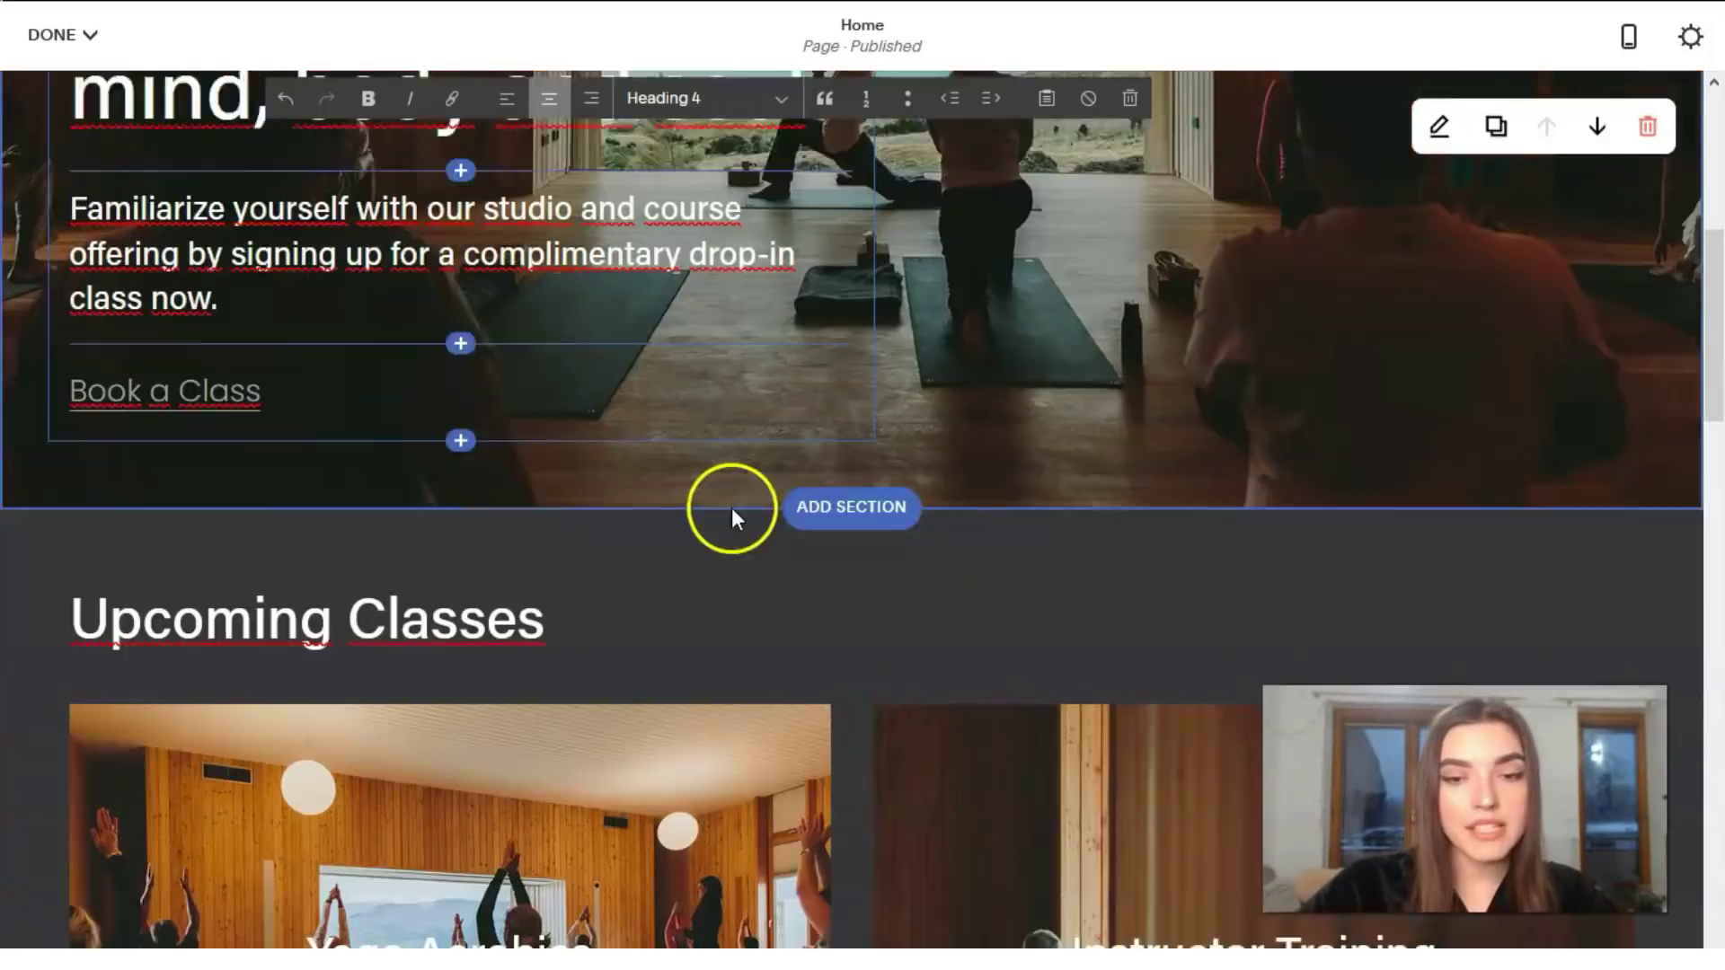
scroll(757, 510, down, 15)
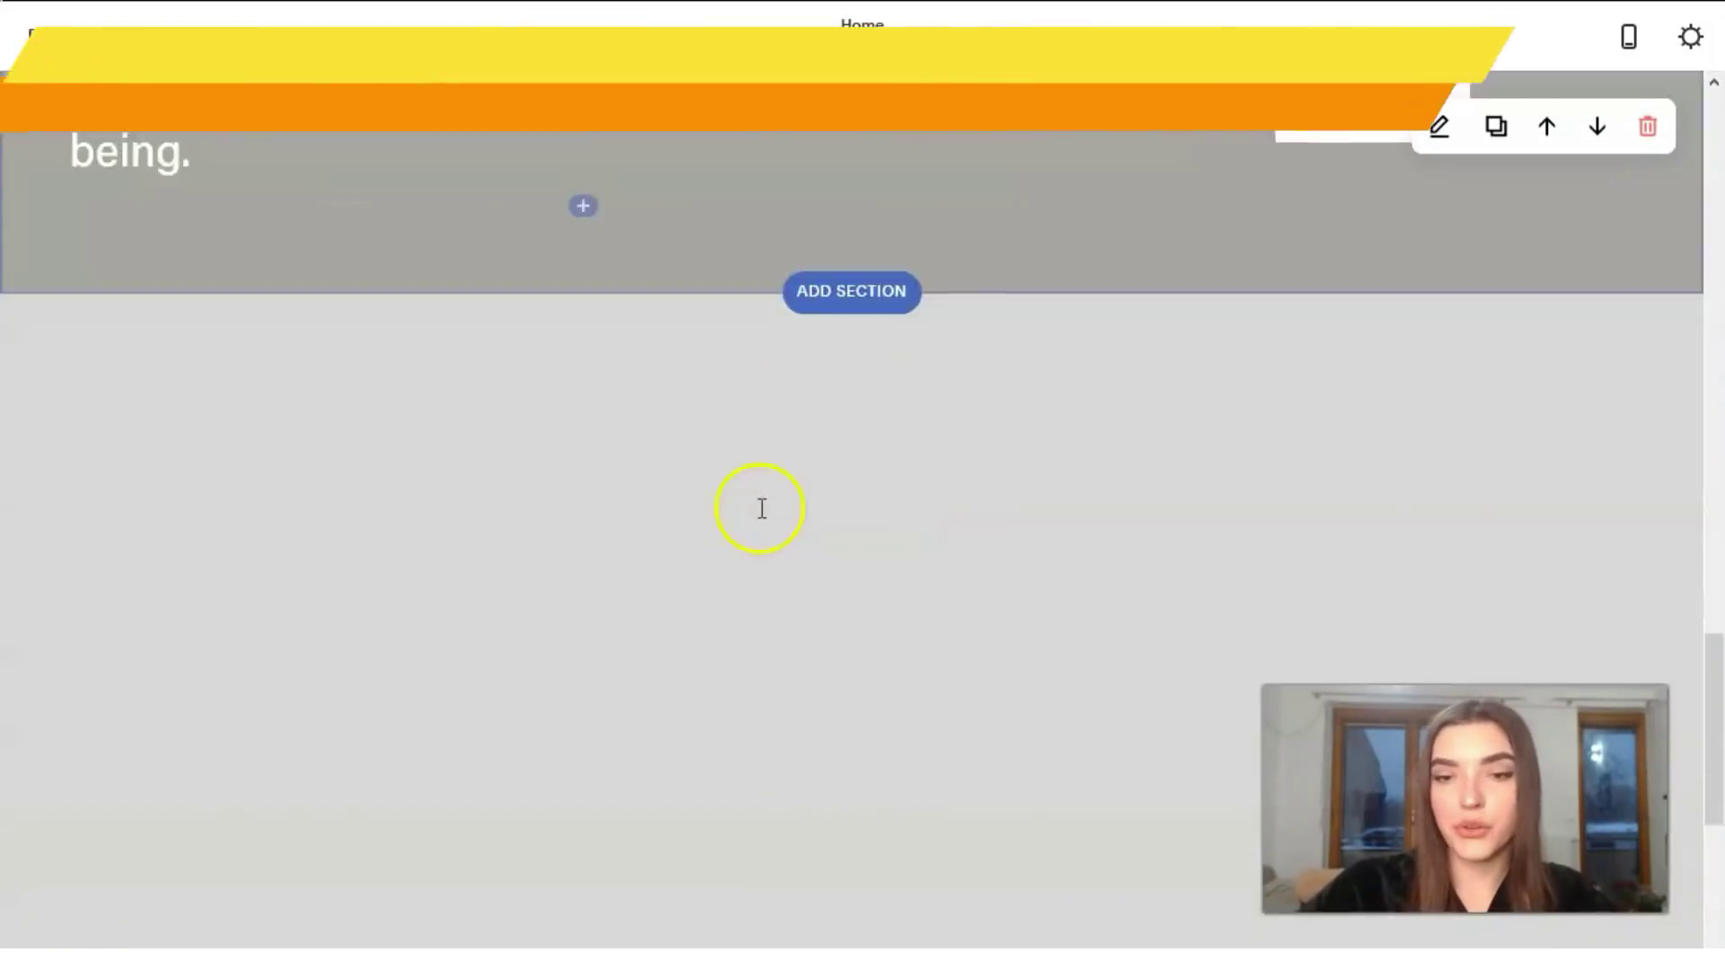
scroll(757, 535, up, 10)
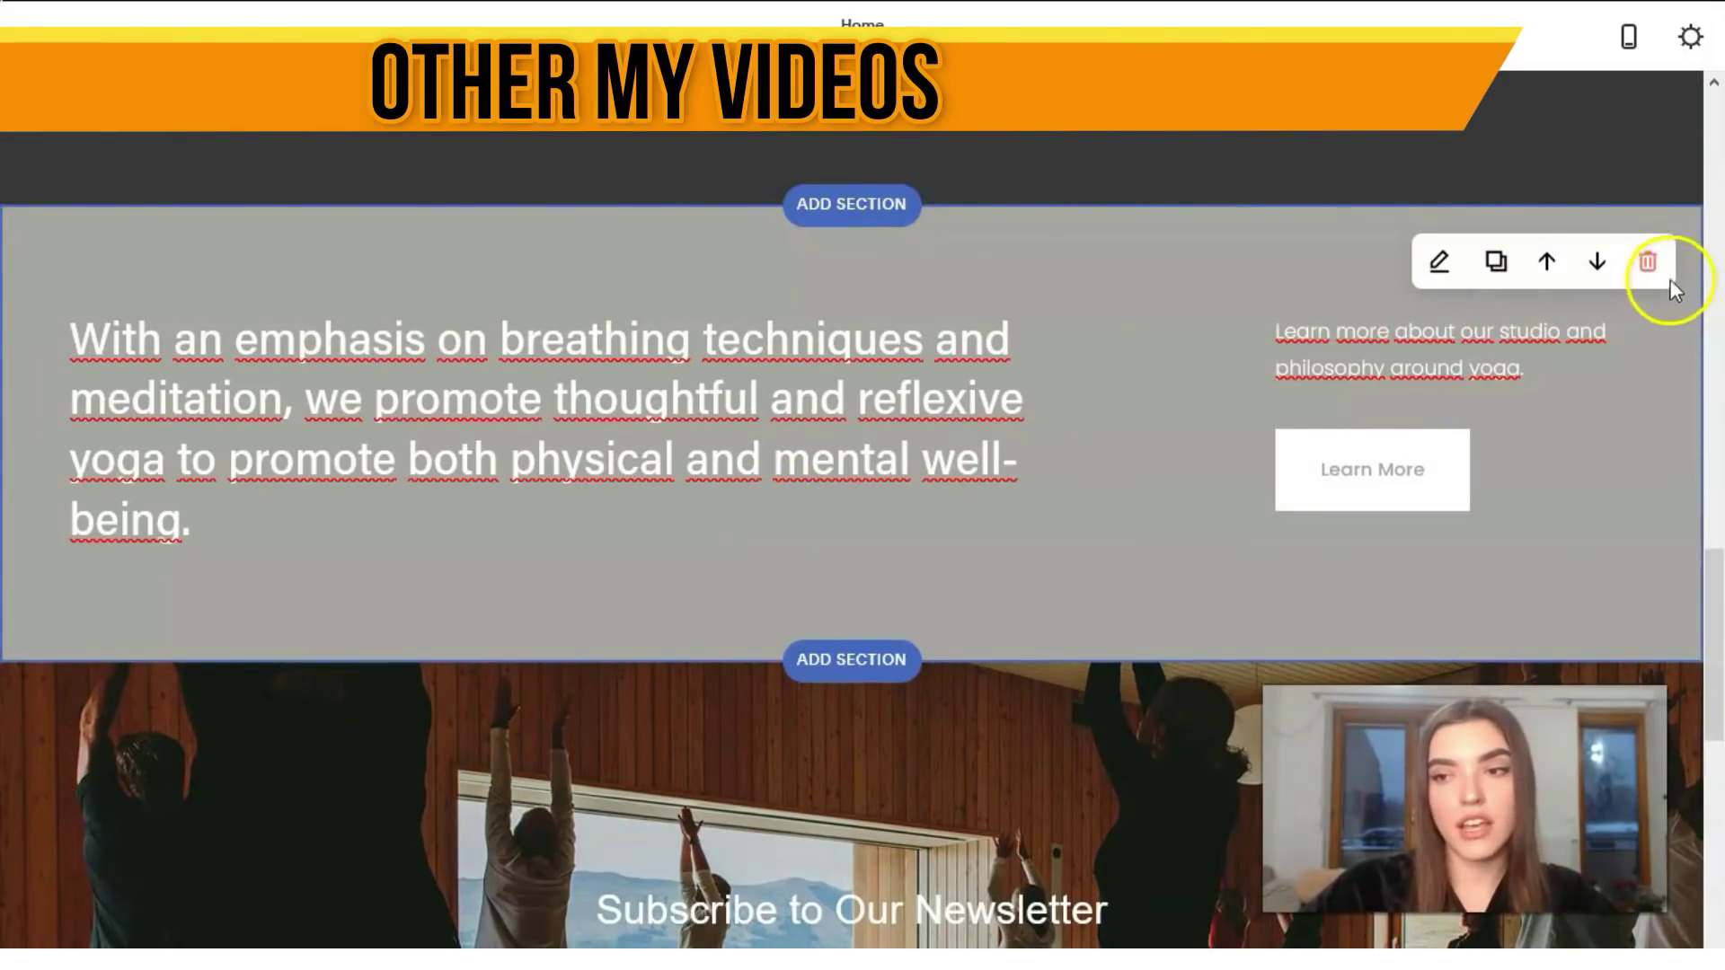
click(1647, 262)
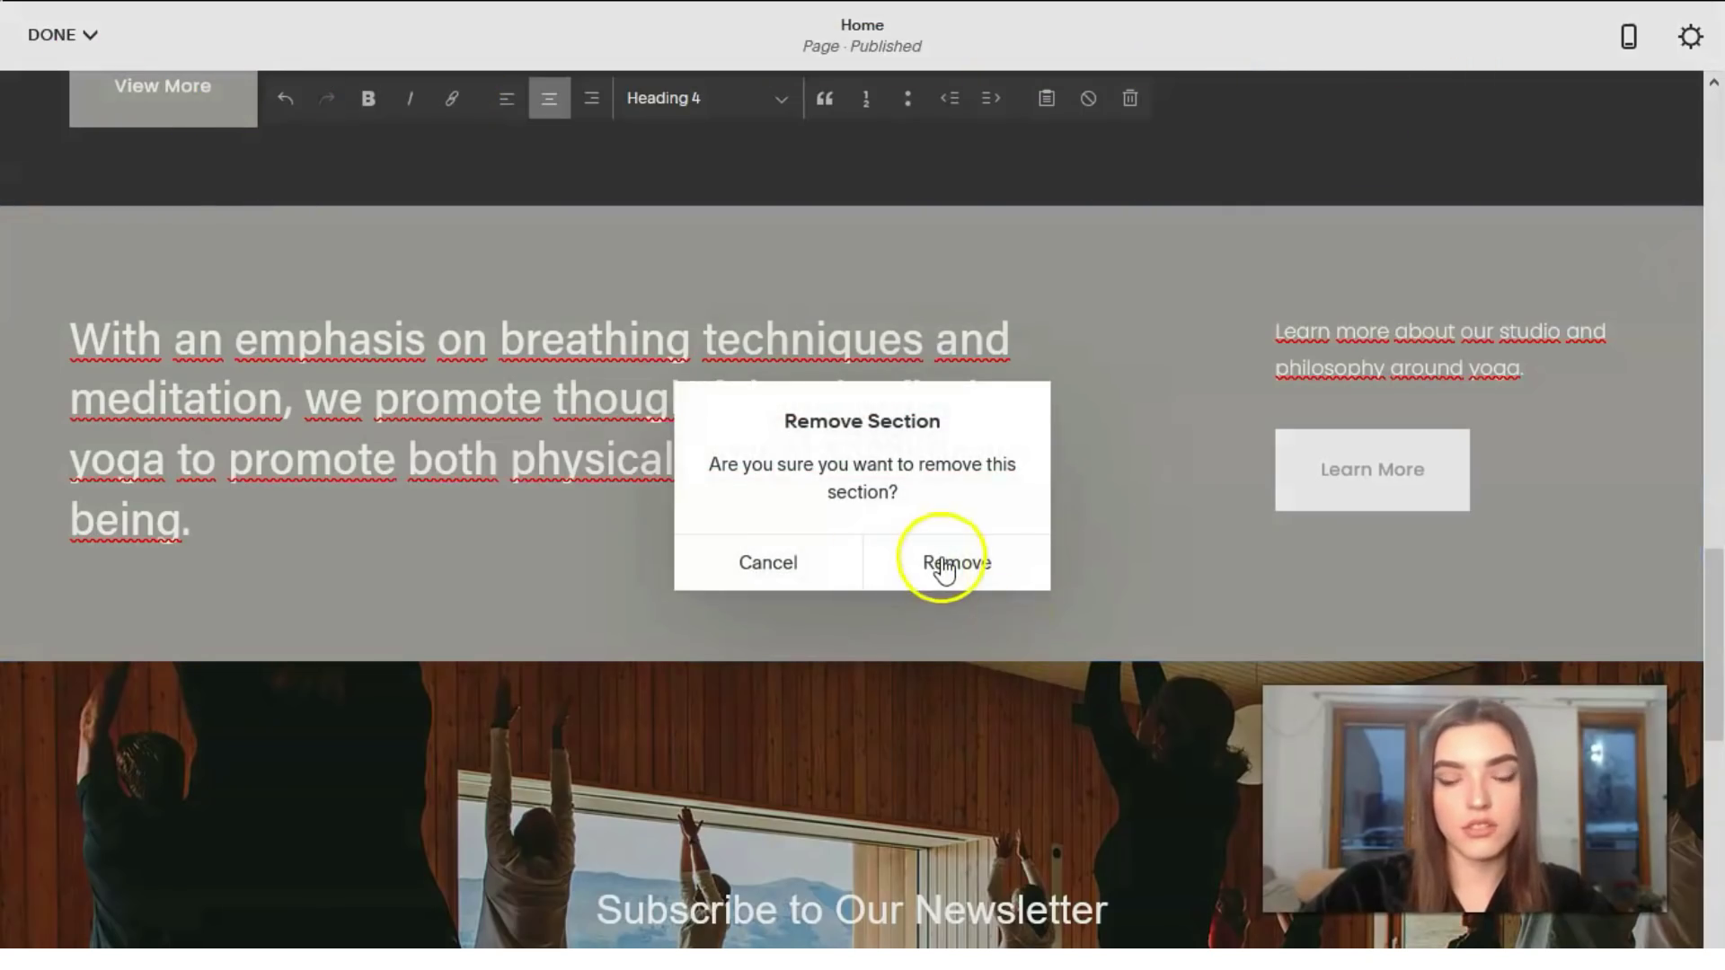
click(922, 575)
scroll(1286, 559, down, 4)
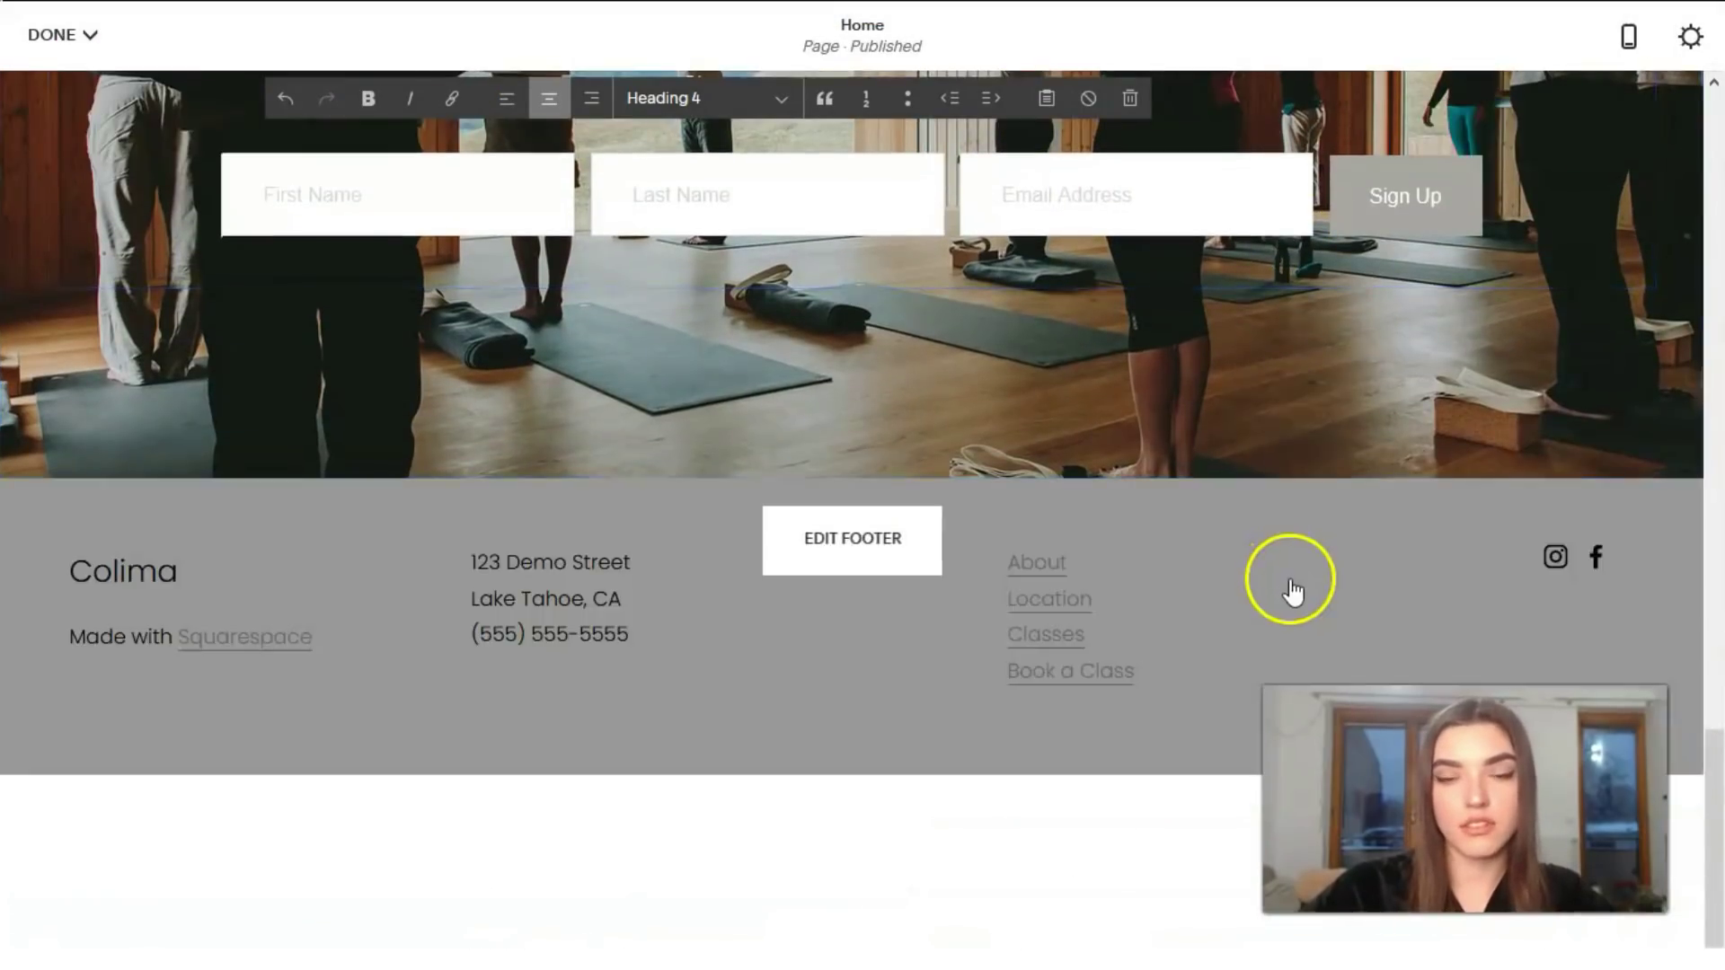
scroll(1297, 596, up, 15)
scroll(1305, 551, down, 5)
scroll(1302, 555, down, 8)
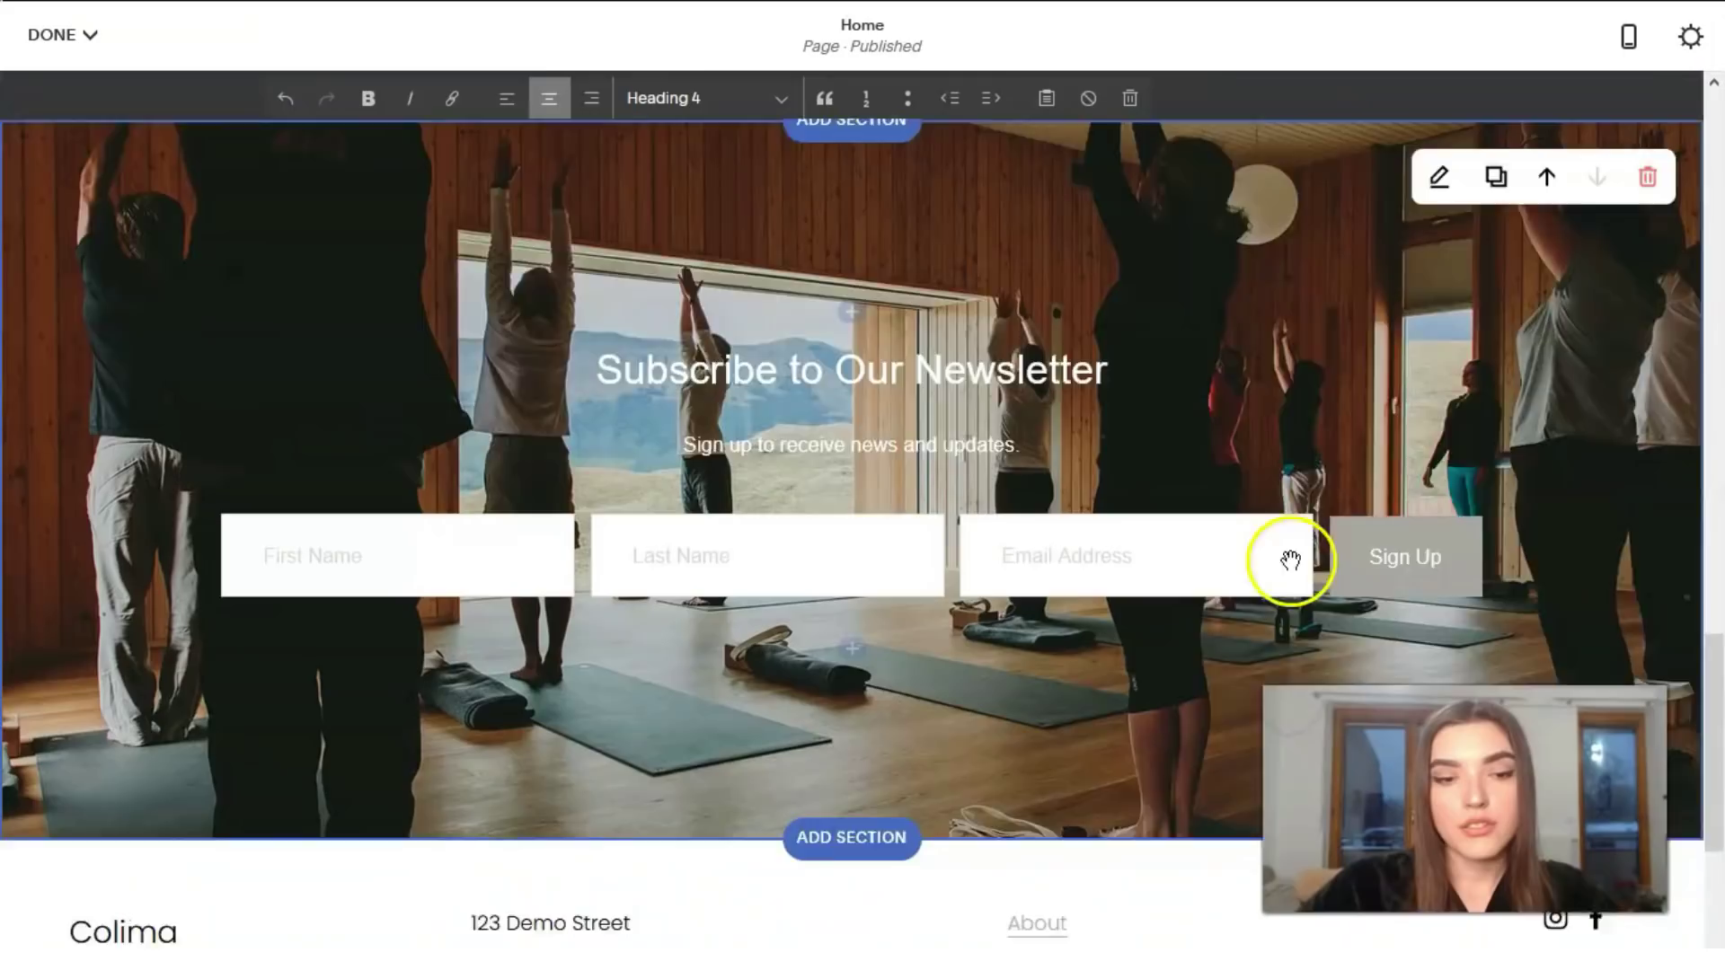